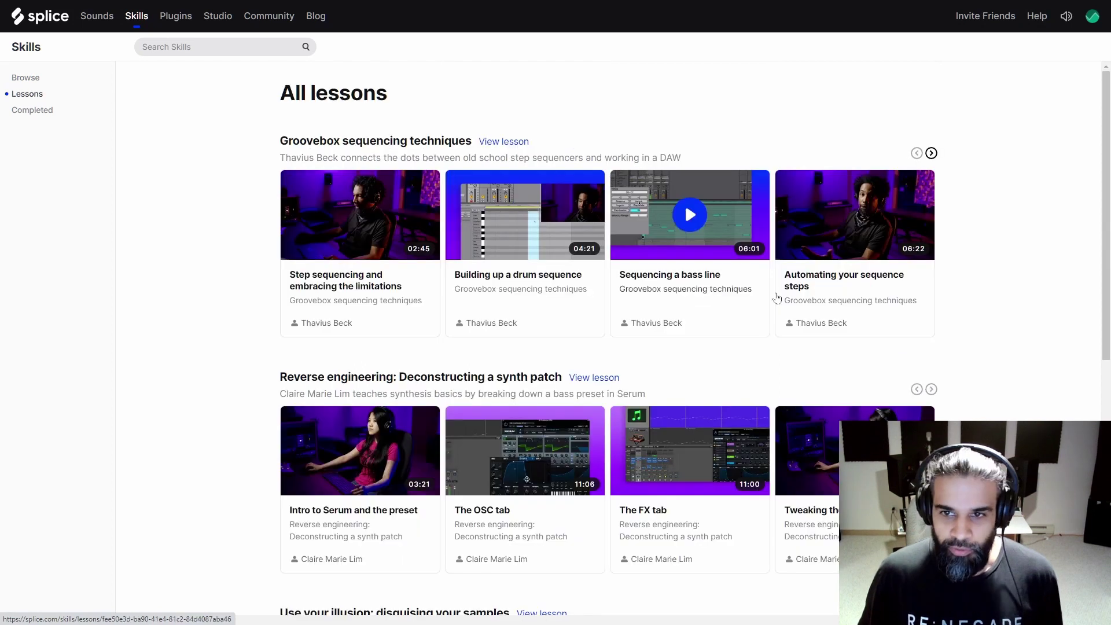
- Look through the full list of Skills lessons, from Groovebox sequencing techniques down to Getting to know Astra
{"action": "scroll", "coordinate": [975, 330], "scroll_direction": "down", "scroll_amount": 2}
{"action": "scroll", "coordinate": [978, 330], "scroll_direction": "up", "scroll_amount": 2}
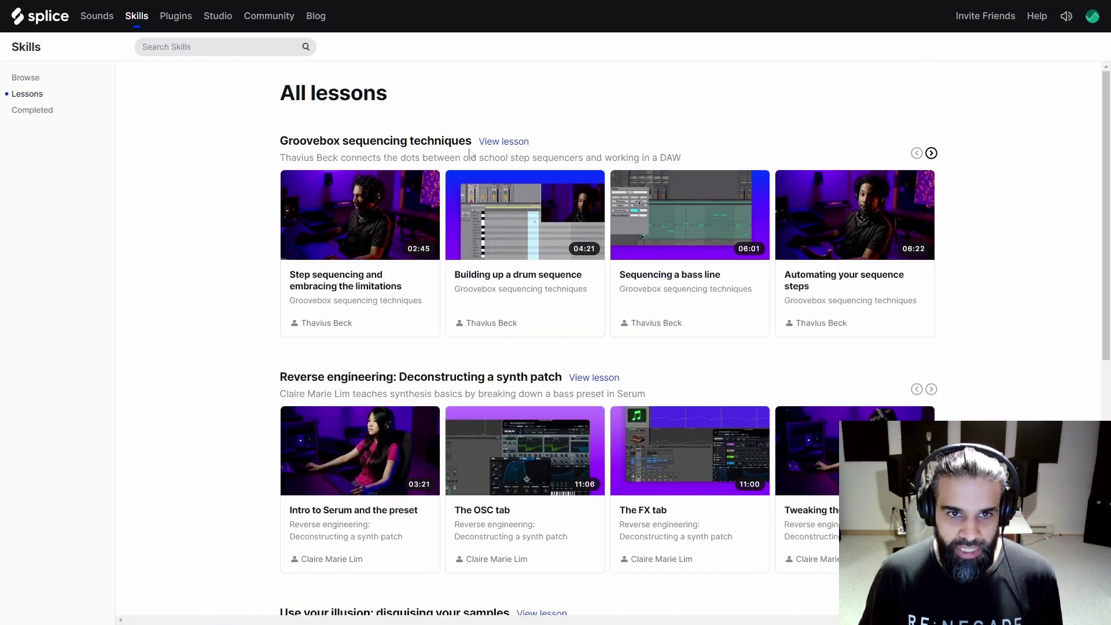
{"action": "scroll", "coordinate": [355, 310], "scroll_direction": "down", "scroll_amount": 1}
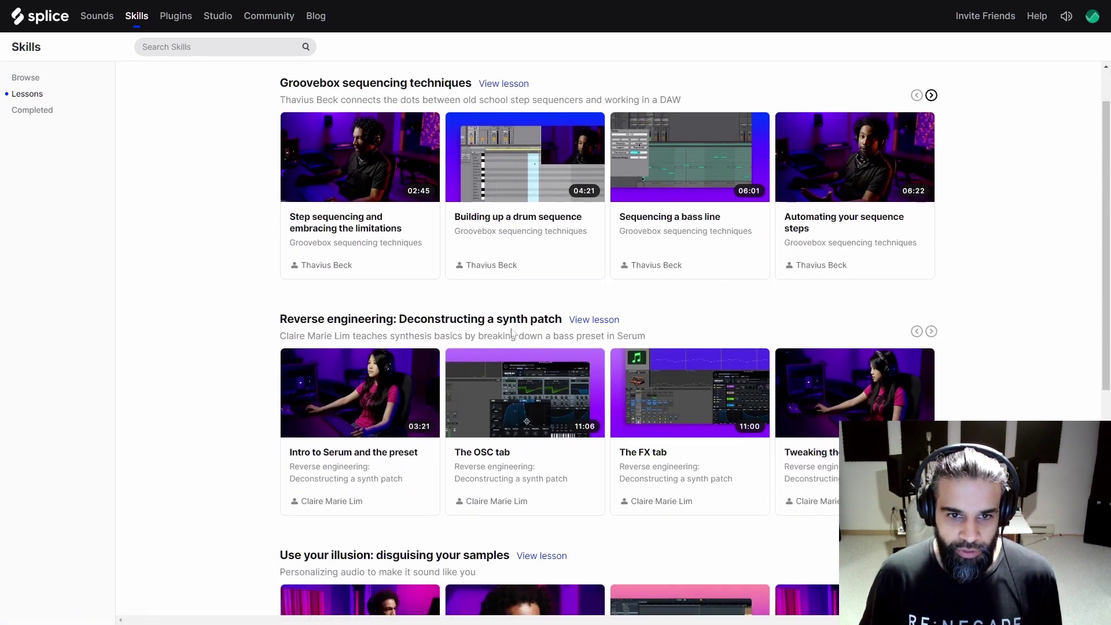
{"action": "scroll", "coordinate": [689, 281], "scroll_direction": "down", "scroll_amount": 6}
{"action": "scroll", "coordinate": [360, 105], "scroll_direction": "up", "scroll_amount": 5}
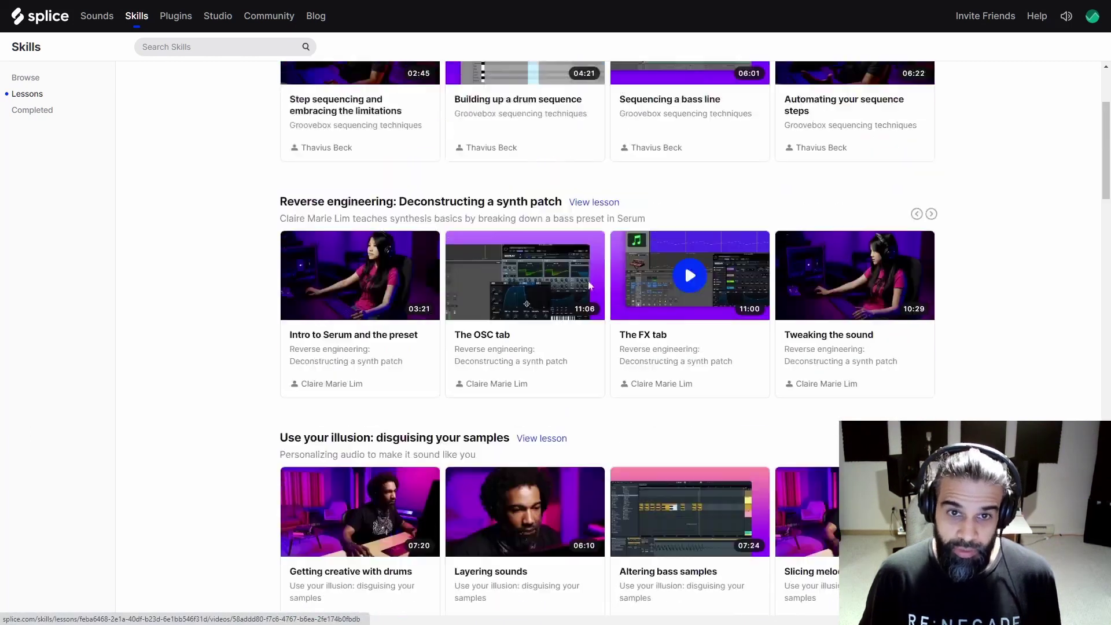
{"action": "scroll", "coordinate": [472, 343], "scroll_direction": "down", "scroll_amount": 3}
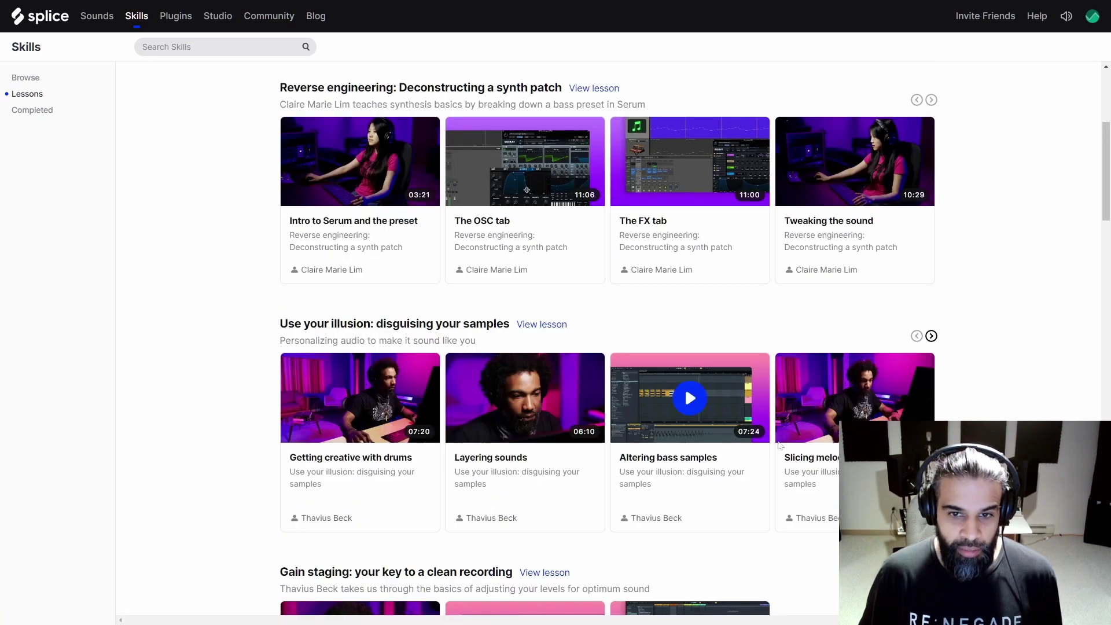
{"action": "scroll", "coordinate": [524, 399], "scroll_direction": "down", "scroll_amount": 4}
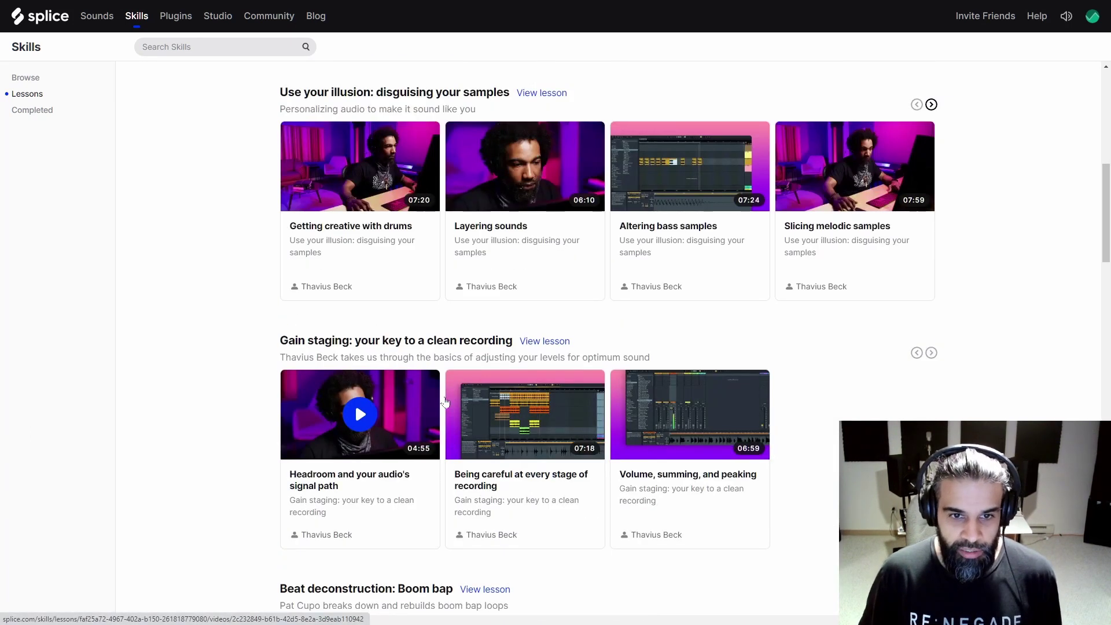
{"action": "scroll", "coordinate": [305, 394], "scroll_direction": "down", "scroll_amount": 7}
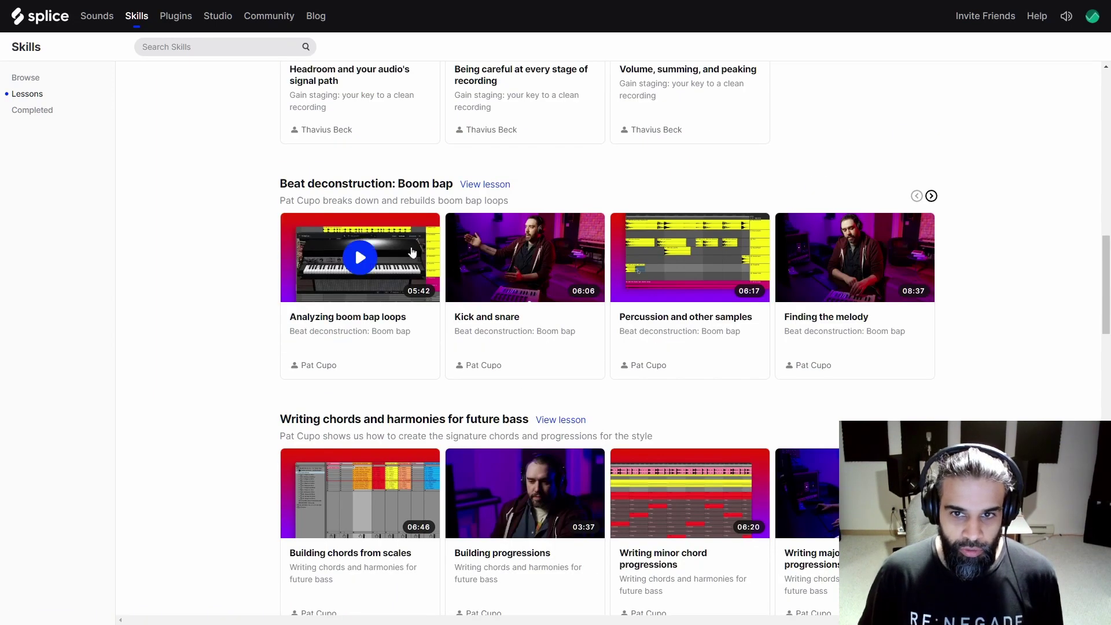
{"action": "scroll", "coordinate": [412, 253], "scroll_direction": "down", "scroll_amount": 2}
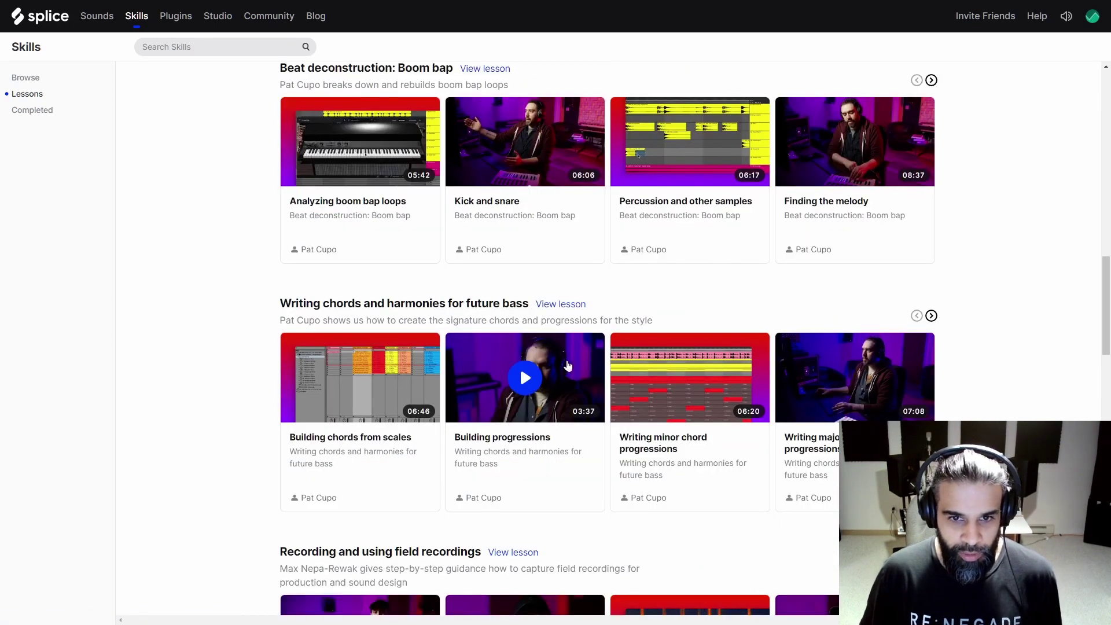
{"action": "scroll", "coordinate": [498, 324], "scroll_direction": "down", "scroll_amount": 14}
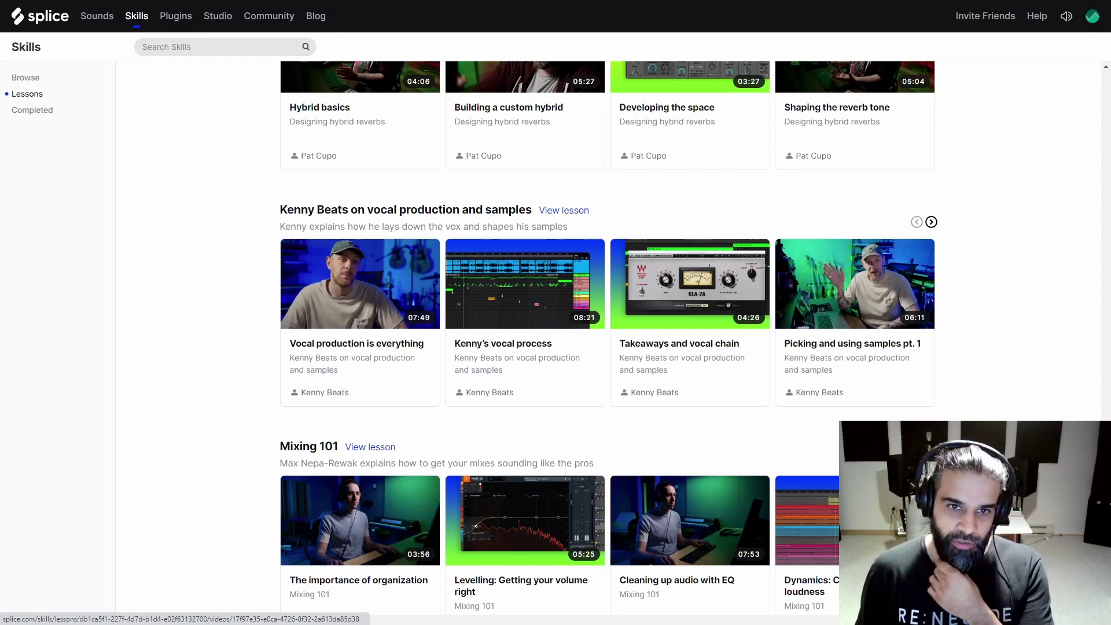
{"action": "scroll", "coordinate": [486, 278], "scroll_direction": "down", "scroll_amount": 10}
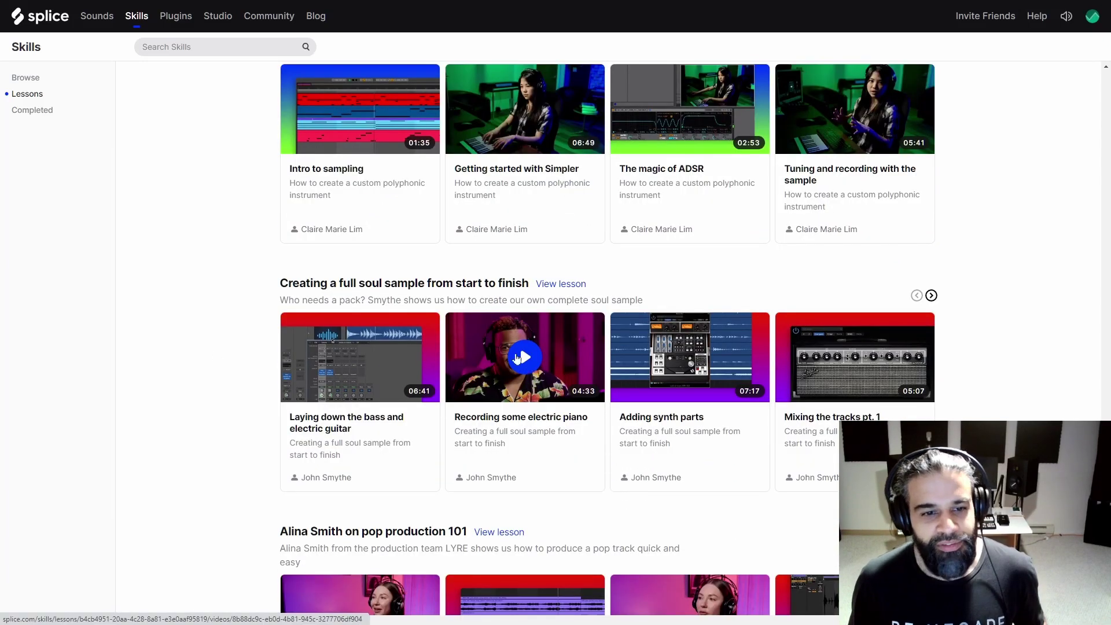
{"action": "scroll", "coordinate": [379, 422], "scroll_direction": "down", "scroll_amount": 18}
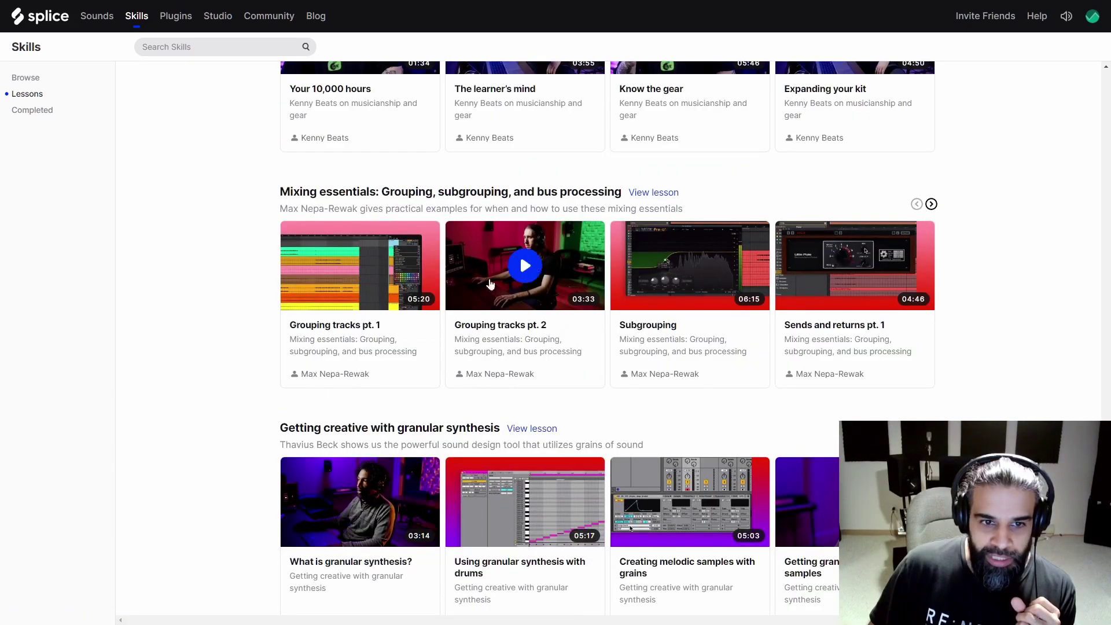
{"action": "scroll", "coordinate": [525, 265], "scroll_direction": "down", "scroll_amount": 10}
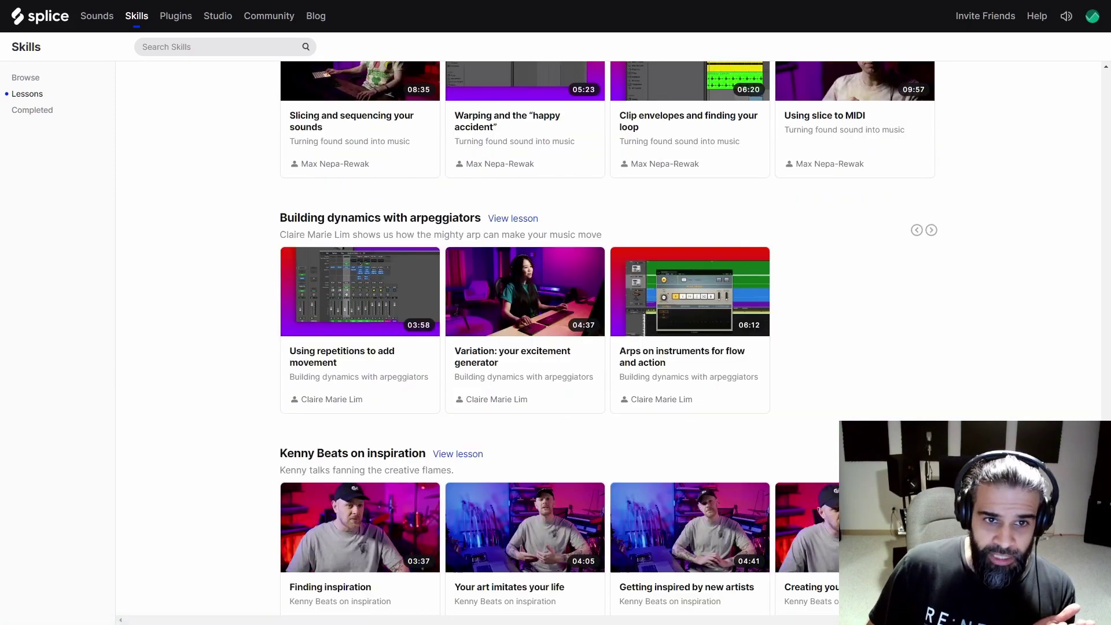
{"action": "scroll", "coordinate": [510, 259], "scroll_direction": "down", "scroll_amount": 10}
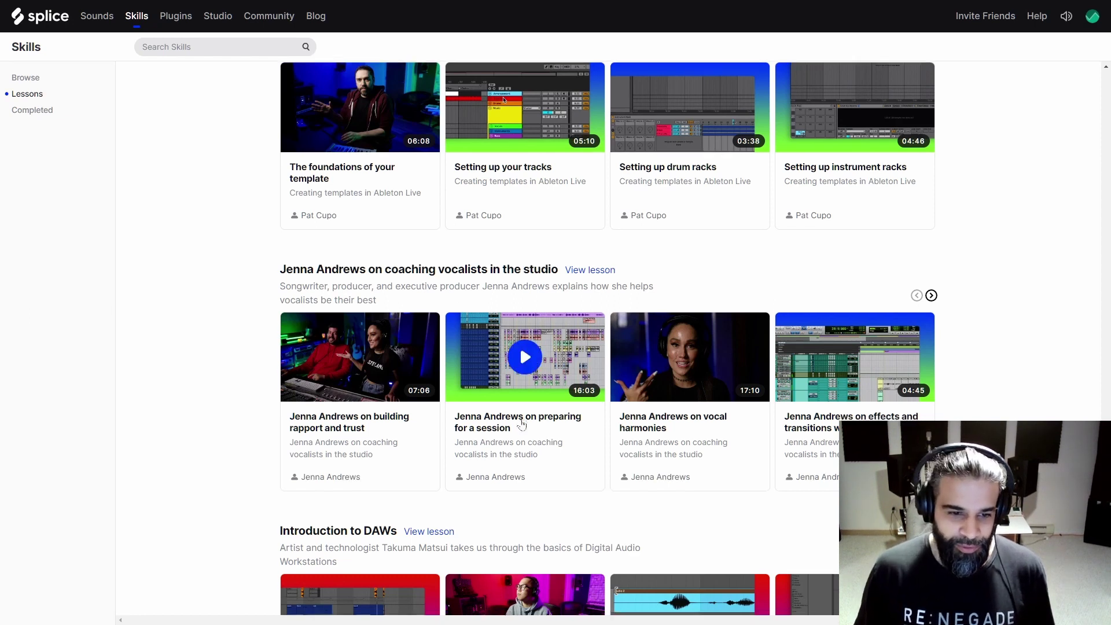
{"action": "scroll", "coordinate": [695, 359], "scroll_direction": "down", "scroll_amount": 15}
{"action": "scroll", "coordinate": [526, 480], "scroll_direction": "down", "scroll_amount": 14}
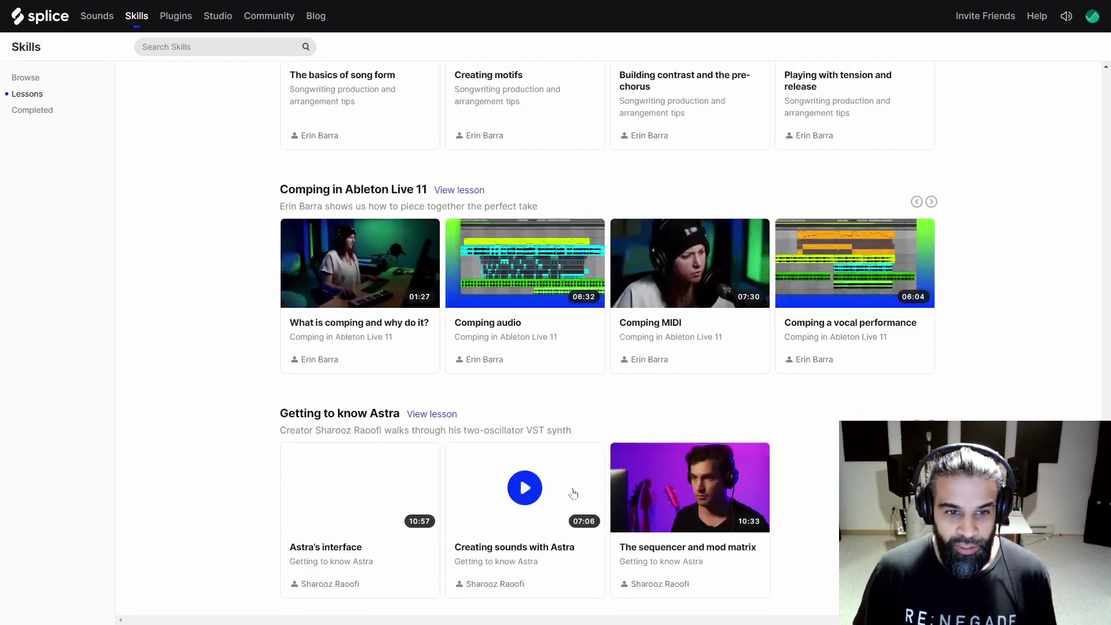
{"action": "scroll", "coordinate": [525, 405], "scroll_direction": "down", "scroll_amount": 5}
{"action": "scroll", "coordinate": [526, 405], "scroll_direction": "up", "scroll_amount": 2}
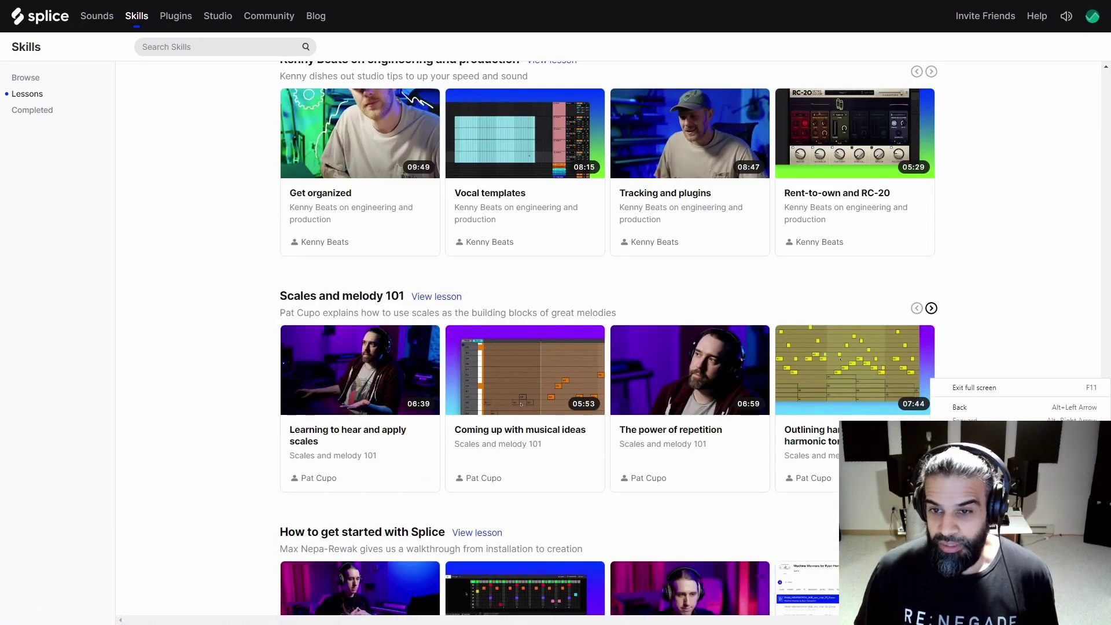
- Open the Sounds section and view its Charts, Beatmaker Presets and Likes pages
{"action": "key", "text": "alt+Left"}
{"action": "left_click", "coordinate": [108, 17]}
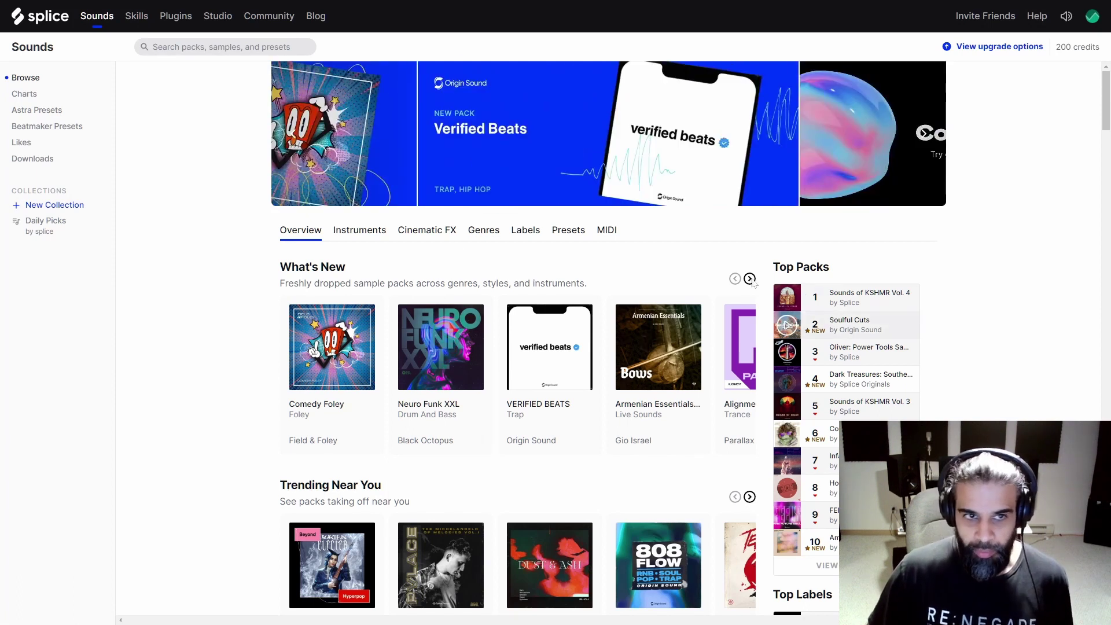
{"action": "left_click", "coordinate": [24, 94]}
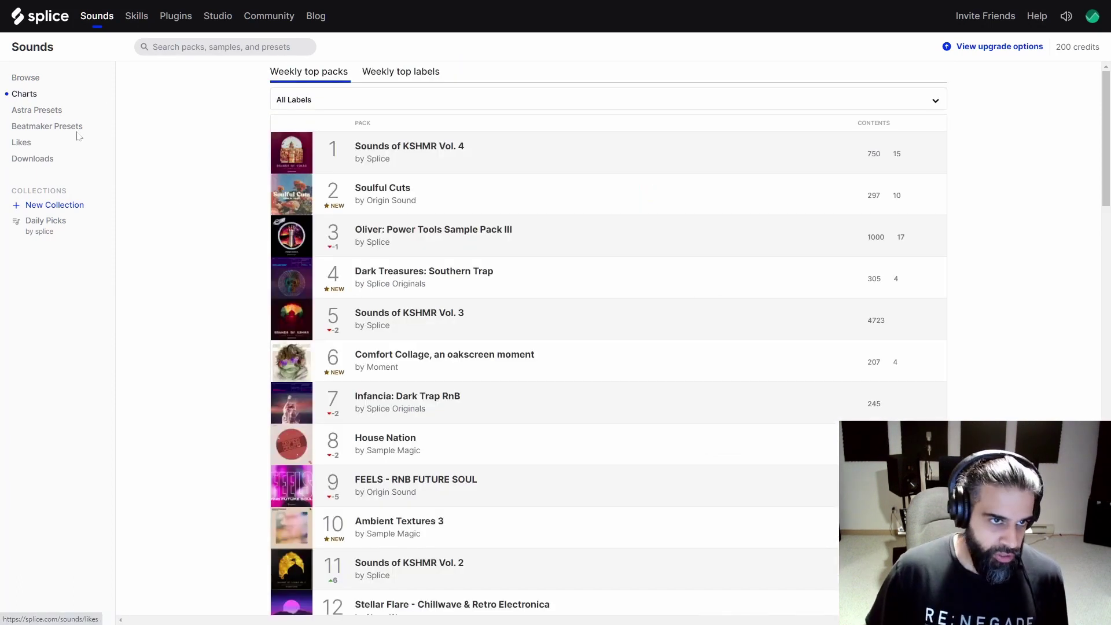
{"action": "left_click", "coordinate": [64, 127]}
{"action": "left_click", "coordinate": [22, 142]}
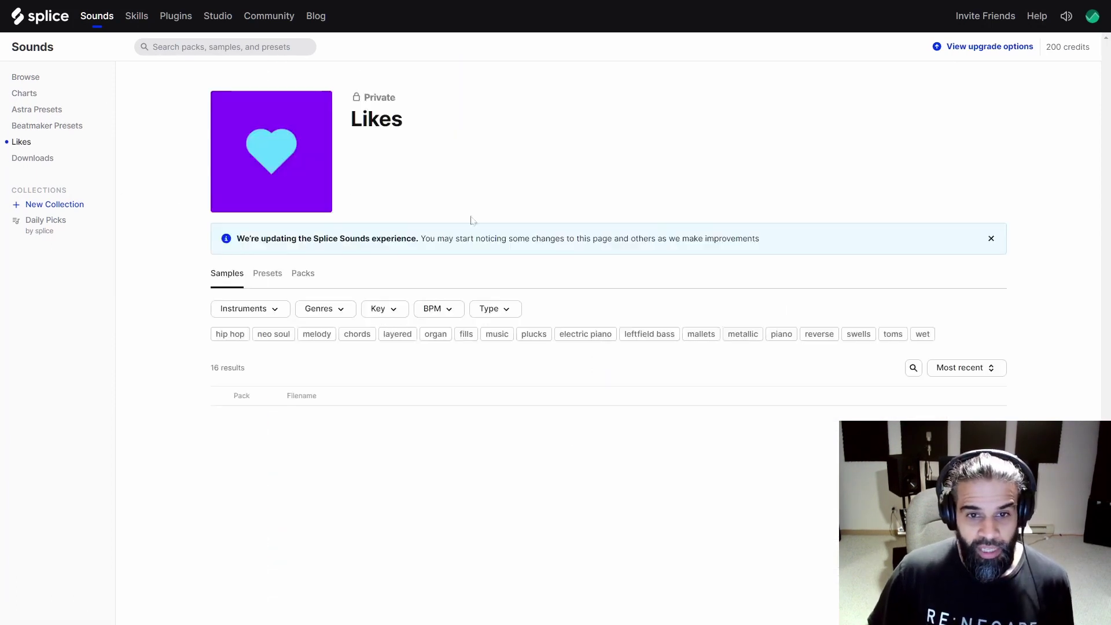
- Look over the downloaded samples and the samples in the Daily Picks collection
{"action": "left_click", "coordinate": [30, 161]}
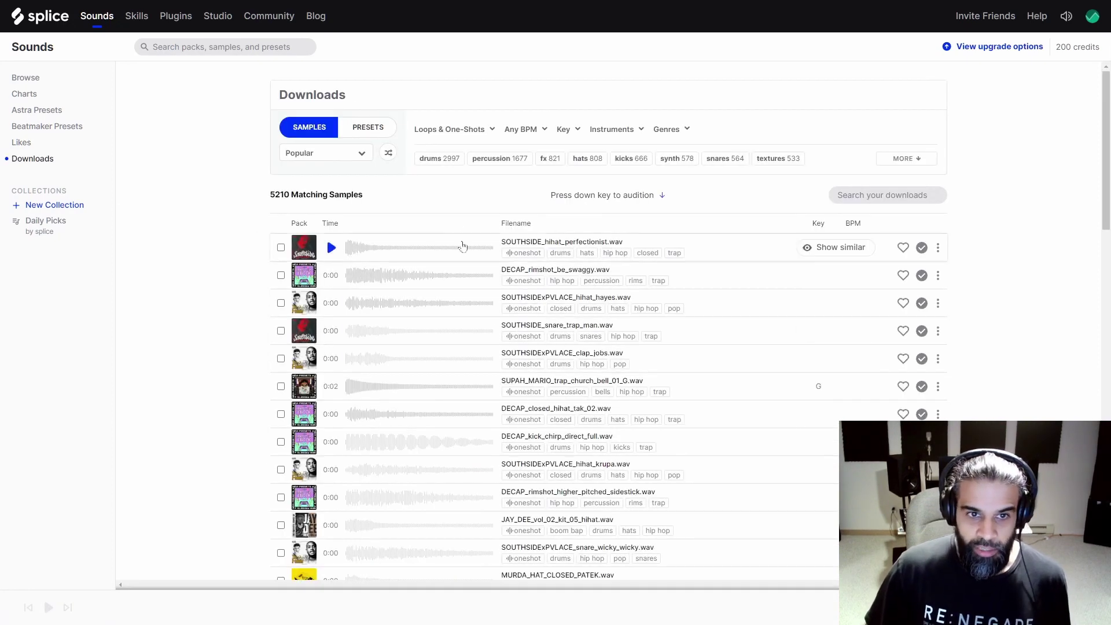
{"action": "scroll", "coordinate": [445, 251], "scroll_direction": "down", "scroll_amount": 3}
{"action": "scroll", "coordinate": [429, 291], "scroll_direction": "up", "scroll_amount": 3}
{"action": "left_click", "coordinate": [45, 221]}
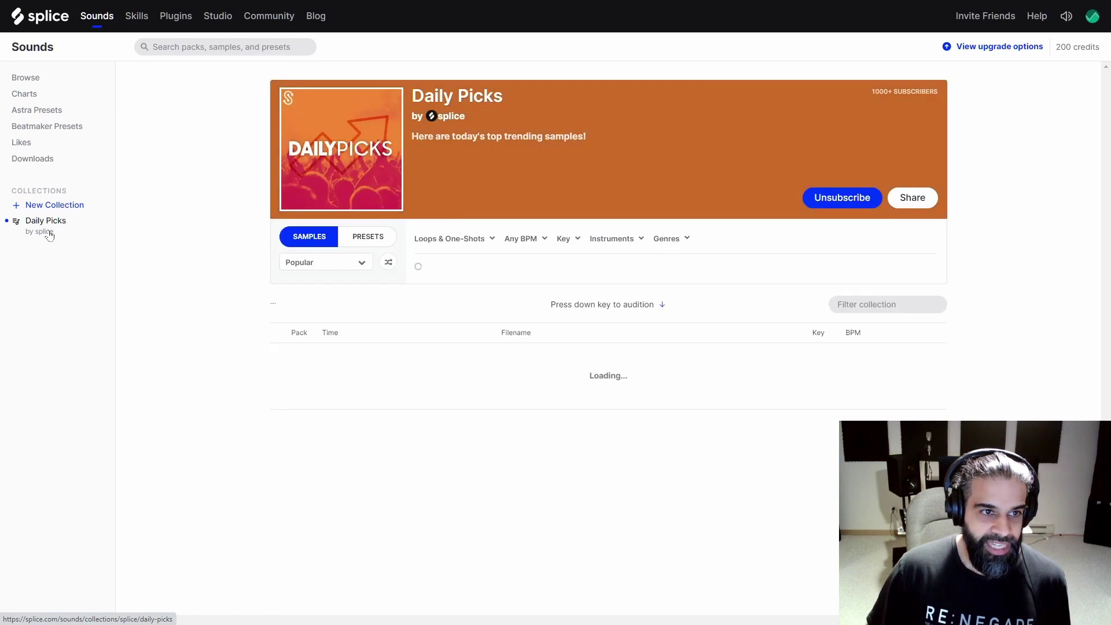
{"action": "scroll", "coordinate": [563, 180], "scroll_direction": "down", "scroll_amount": 3}
{"action": "scroll", "coordinate": [327, 244], "scroll_direction": "up", "scroll_amount": 3}
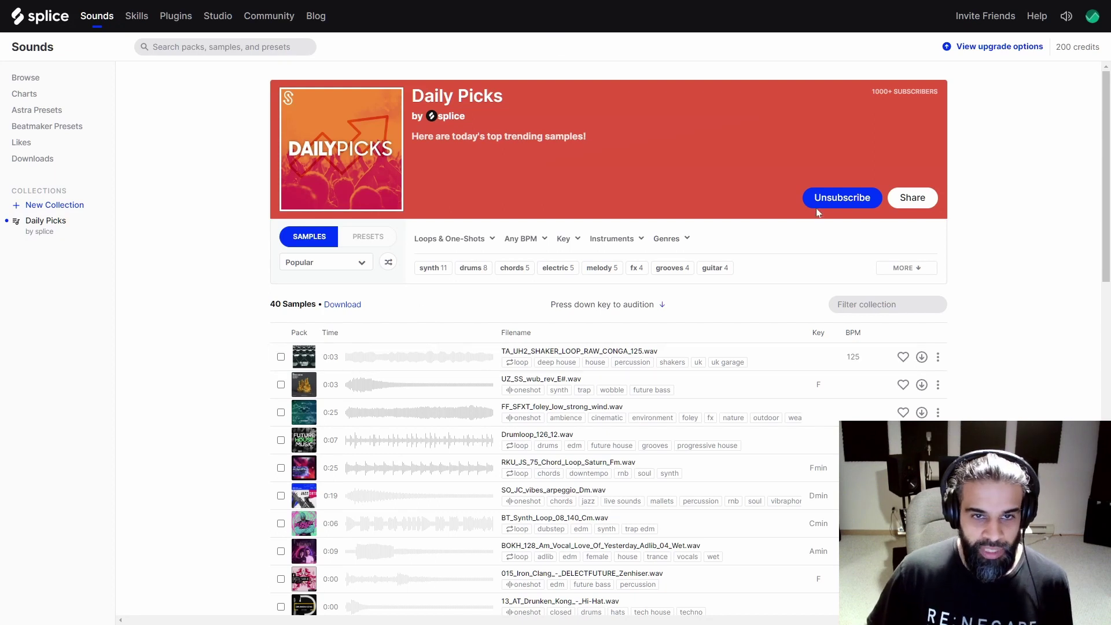
- View the free plugins in the Plugins section and the past contests in the Community section
{"action": "left_click", "coordinate": [175, 16]}
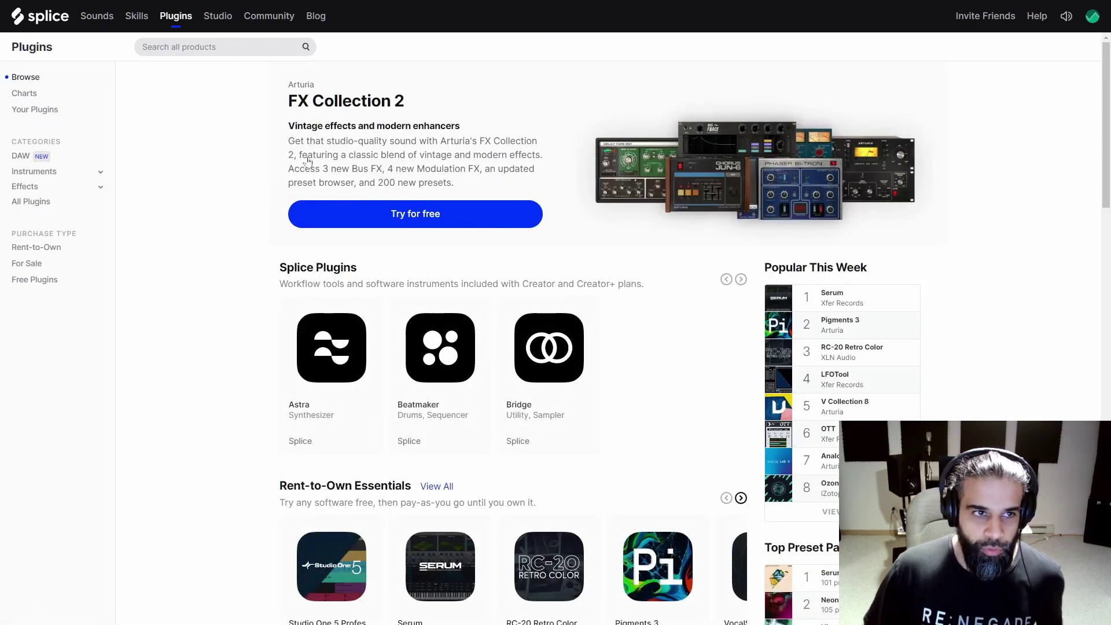
{"action": "left_click", "coordinate": [46, 283]}
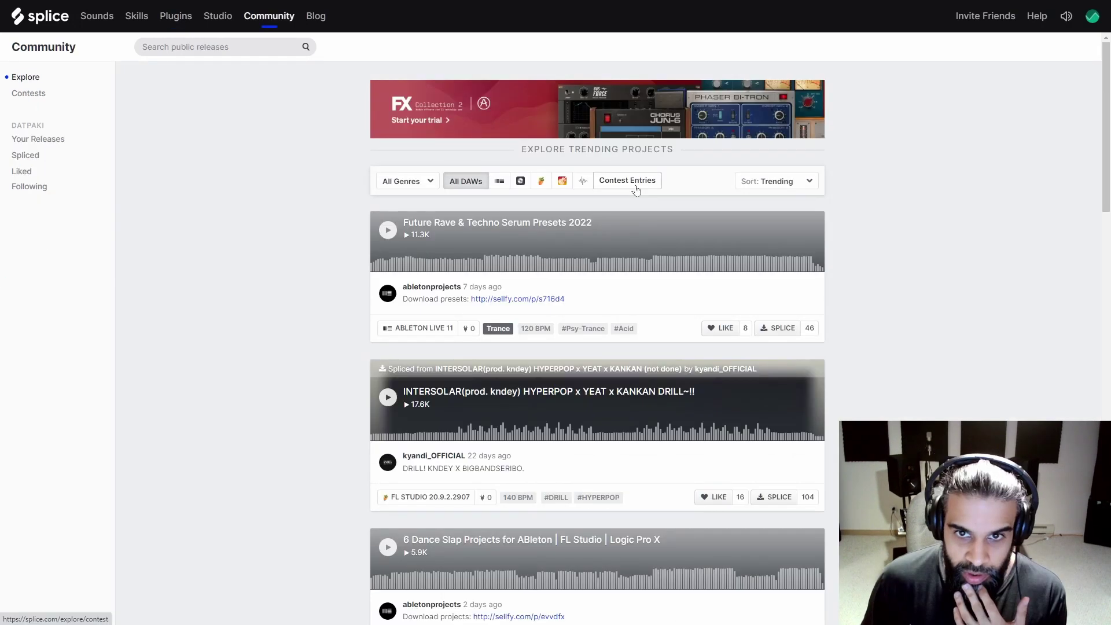
{"action": "left_click", "coordinate": [635, 185]}
{"action": "left_click", "coordinate": [28, 93]}
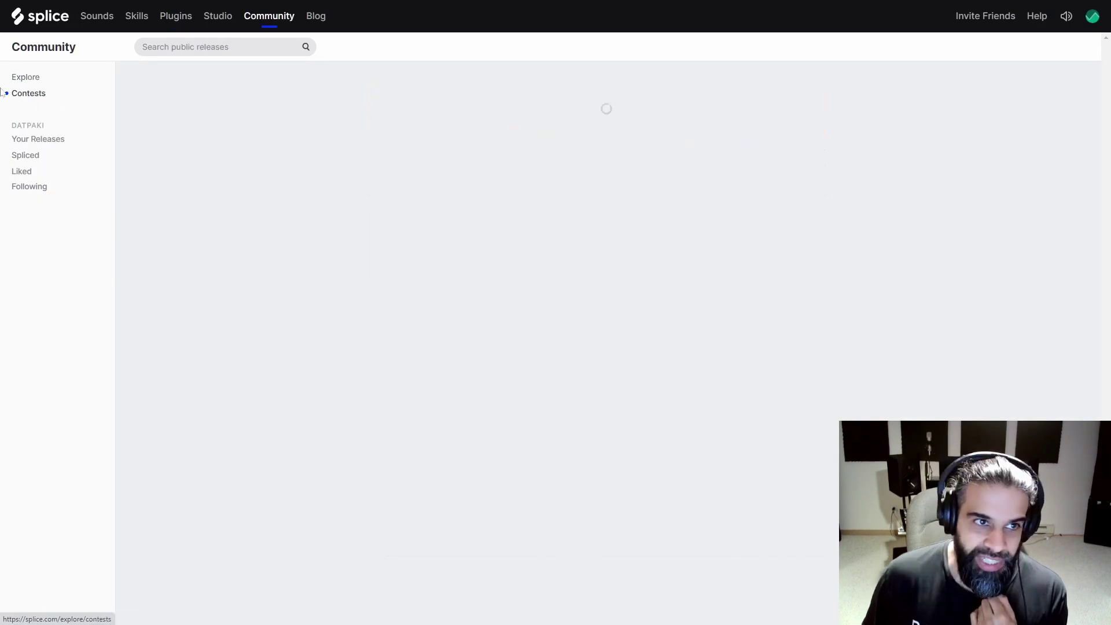
{"action": "scroll", "coordinate": [393, 294], "scroll_direction": "down", "scroll_amount": 1}
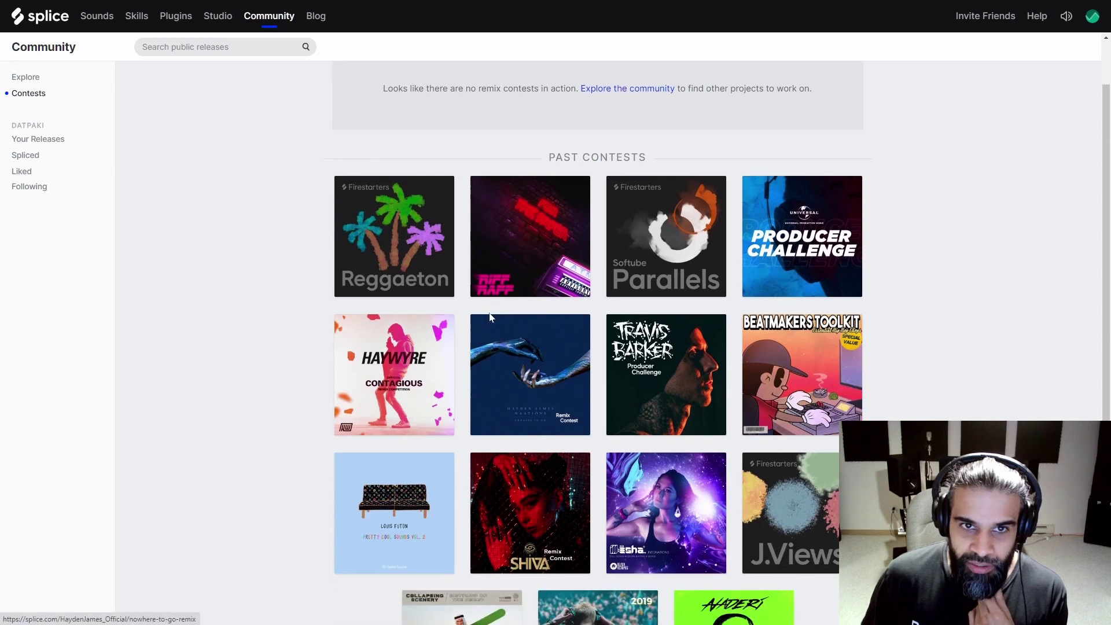
{"action": "scroll", "coordinate": [530, 294], "scroll_direction": "up", "scroll_amount": 1}
- Open the Splice blog and look over its tutorial topics and articles
{"action": "left_click", "coordinate": [322, 17]}
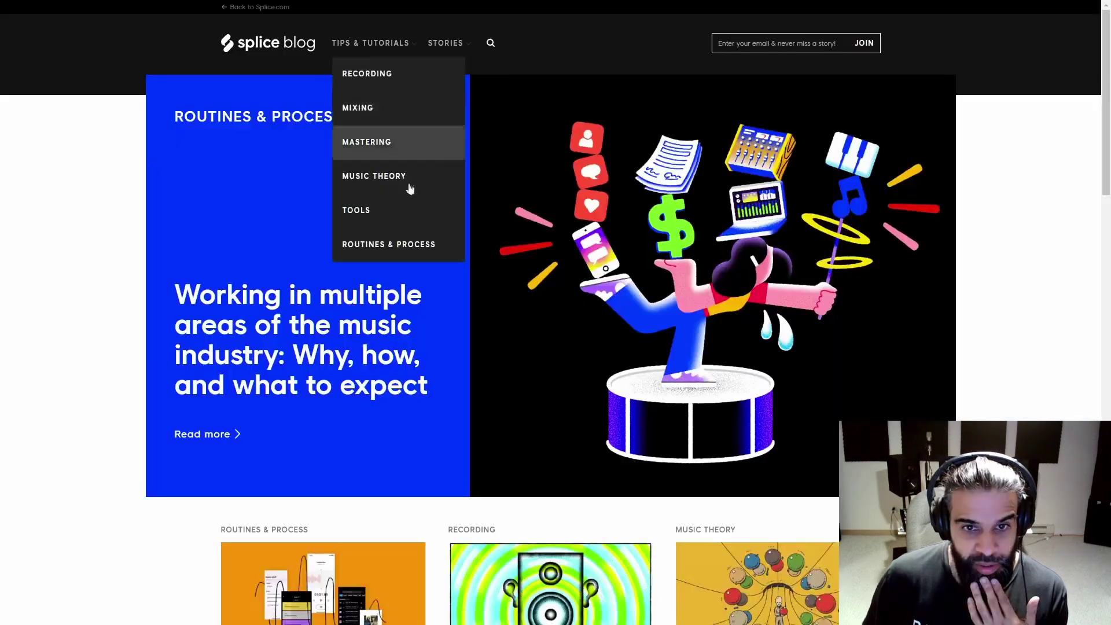
{"action": "scroll", "coordinate": [652, 262], "scroll_direction": "down", "scroll_amount": 8}
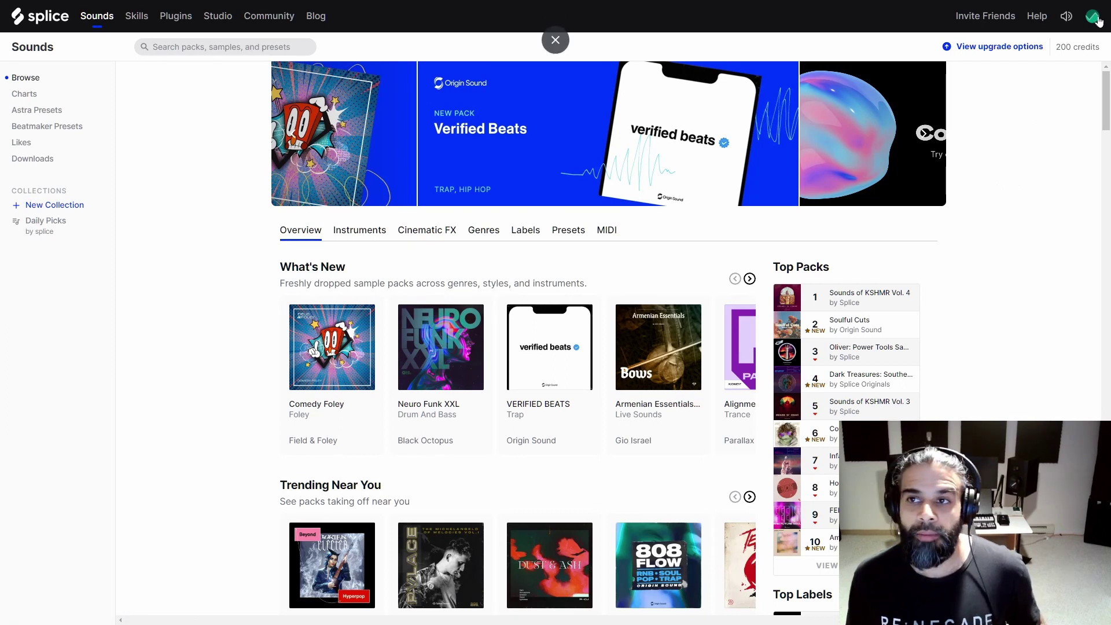
{"action": "left_click", "coordinate": [1093, 22]}
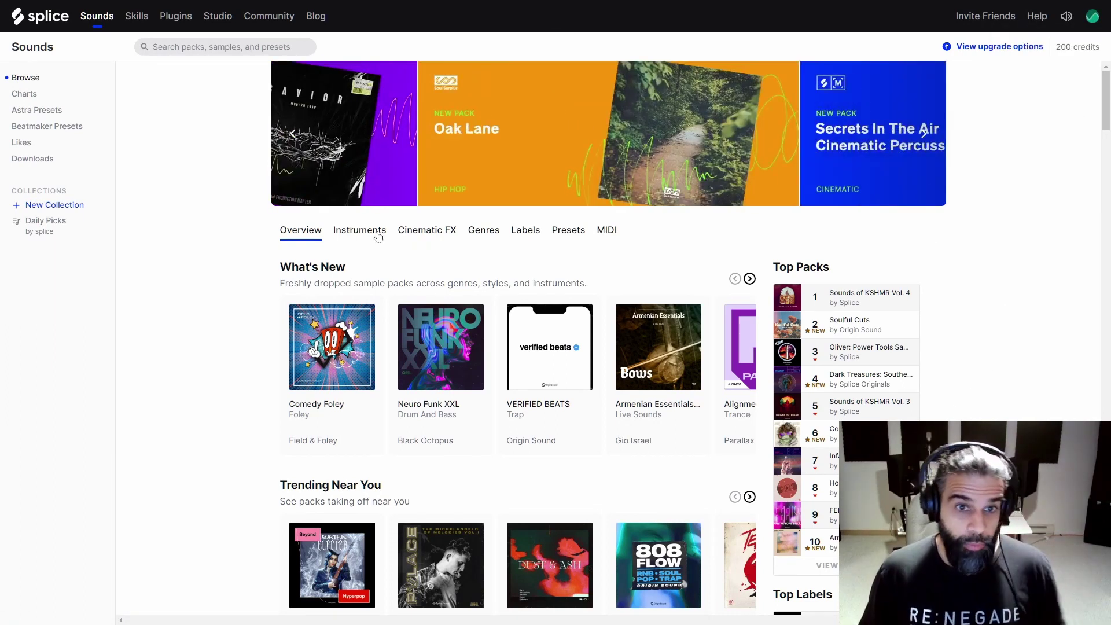
- Switch to FL Studio, bring up the Splice desktop app's Samples window over it, and return to the Splice website
{"action": "key", "text": "alt+Tab"}
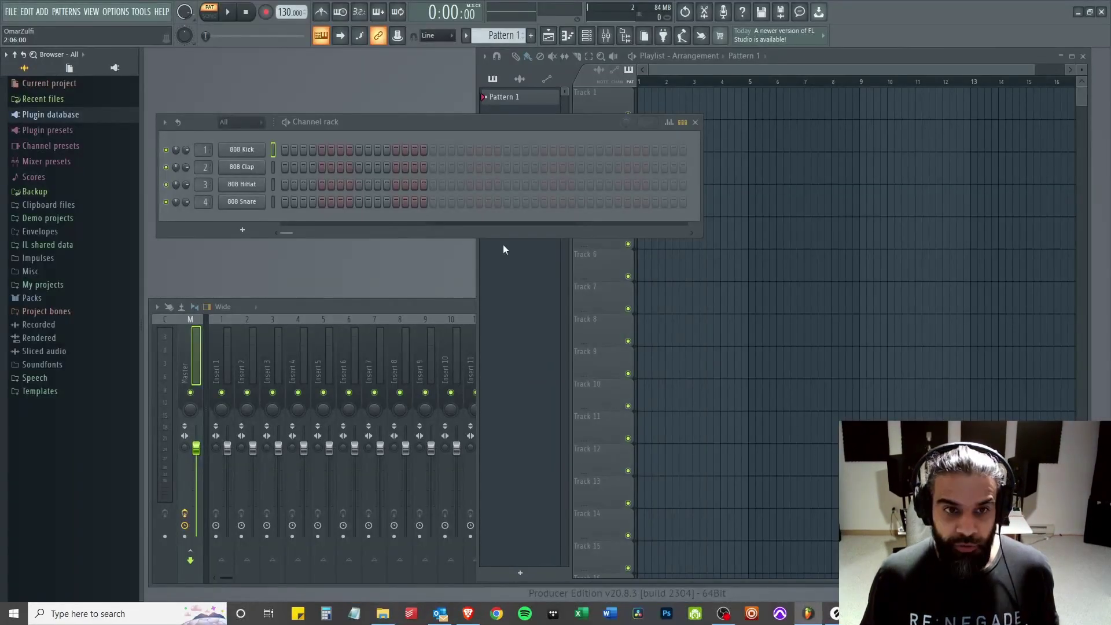
{"action": "key", "text": "alt+Tab"}
{"action": "key", "text": "Tab"}
{"action": "key", "text": "Tab"}
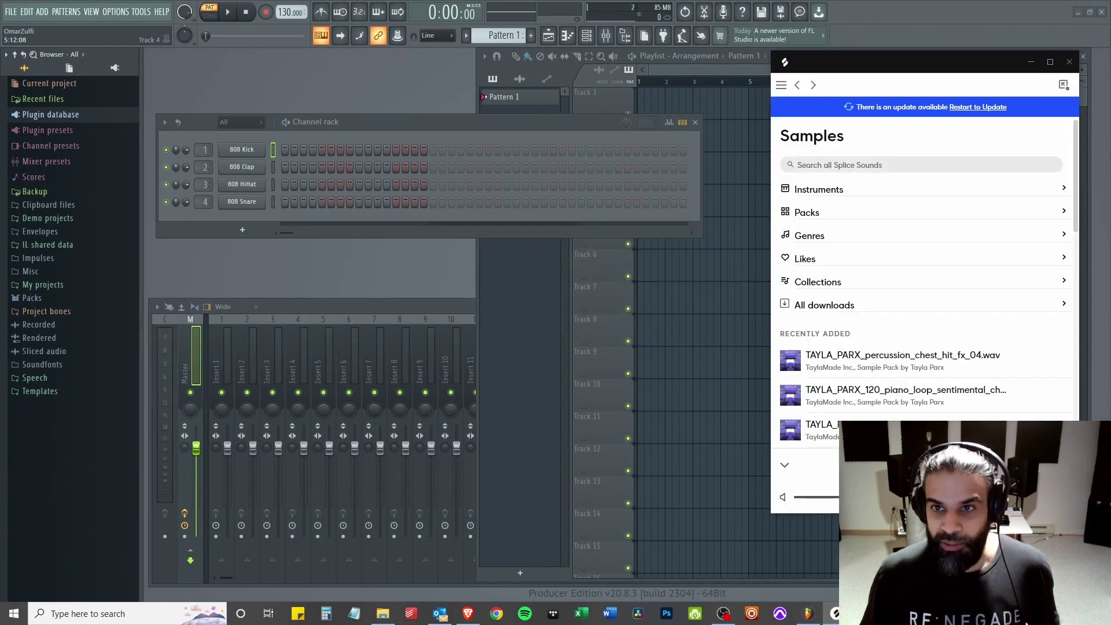
{"action": "key", "text": "alt+Tab"}
{"action": "key", "text": "Tab"}
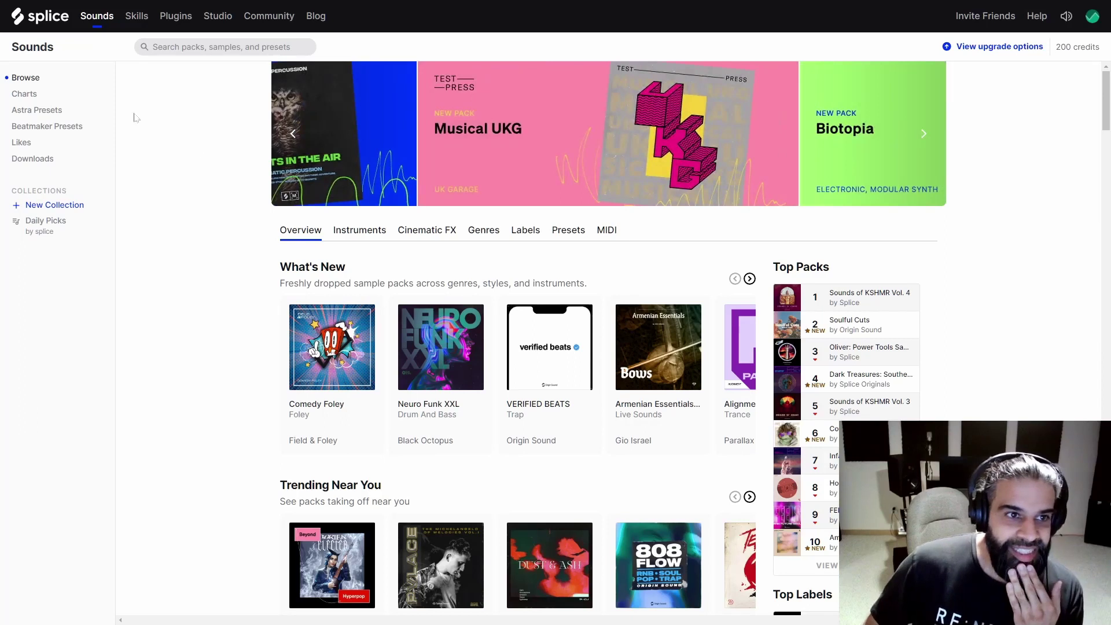
- View the weekly top packs chart, and browse the Sounds overview down to the Pop Packs and DnB, Dubstep & Grime rows
{"action": "left_click", "coordinate": [12, 94]}
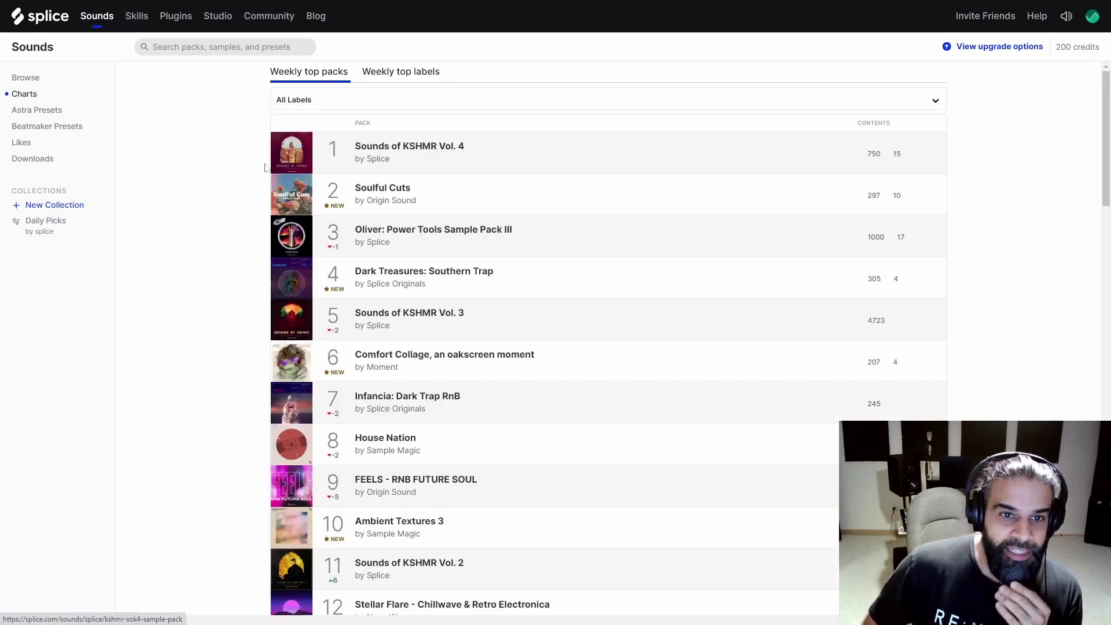
{"action": "left_click", "coordinate": [25, 77]}
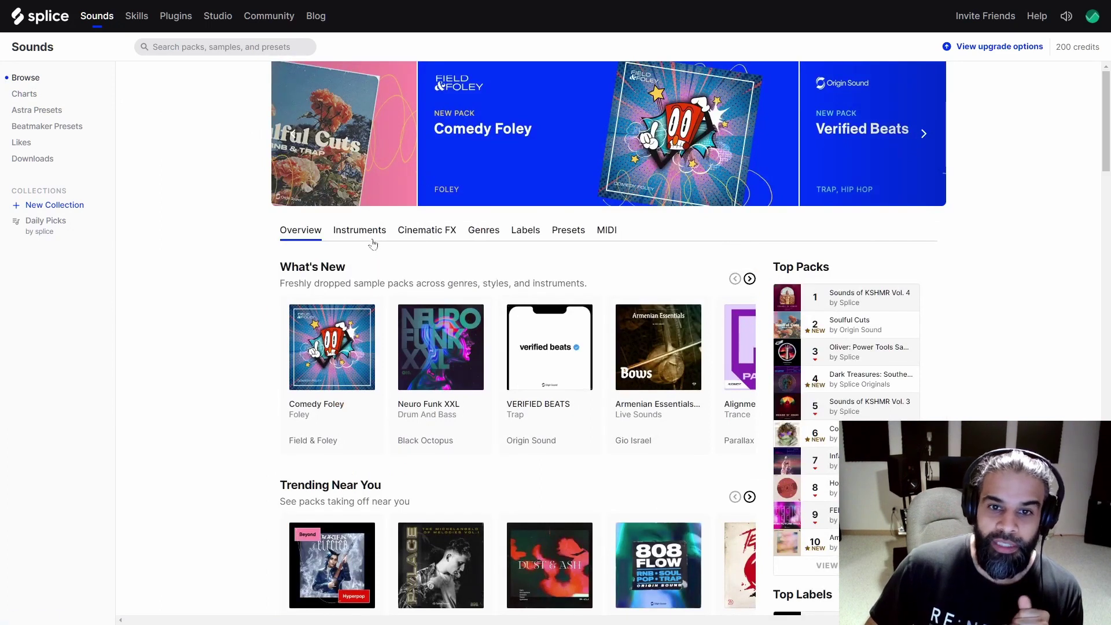
{"action": "scroll", "coordinate": [678, 205], "scroll_direction": "down", "scroll_amount": 15}
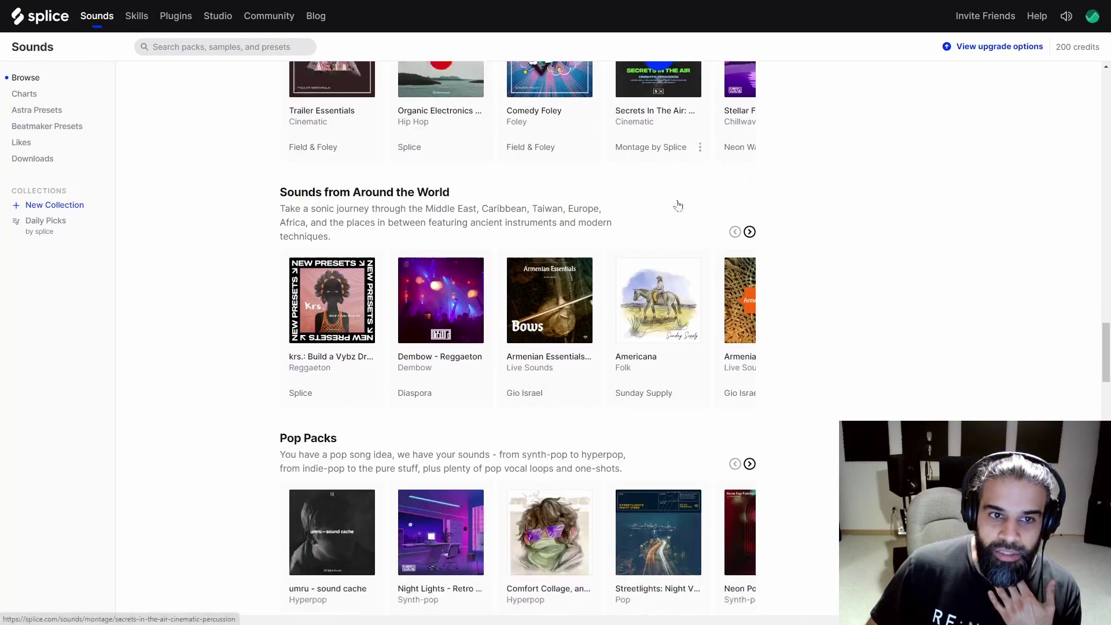
{"action": "scroll", "coordinate": [678, 205], "scroll_direction": "down", "scroll_amount": 5}
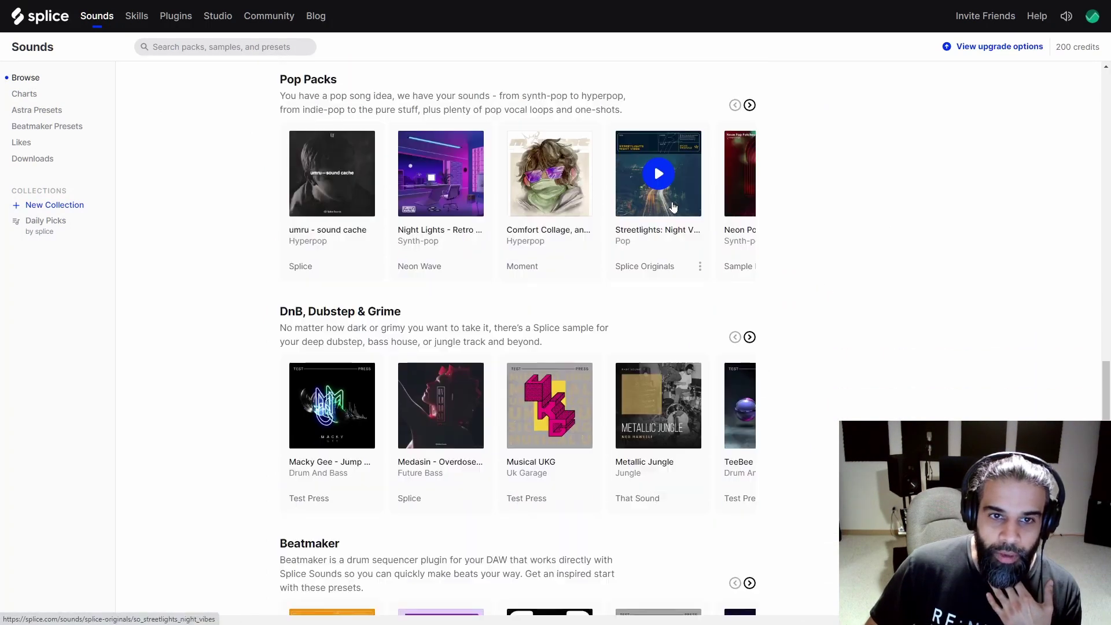
{"action": "scroll", "coordinate": [614, 317], "scroll_direction": "up", "scroll_amount": 1}
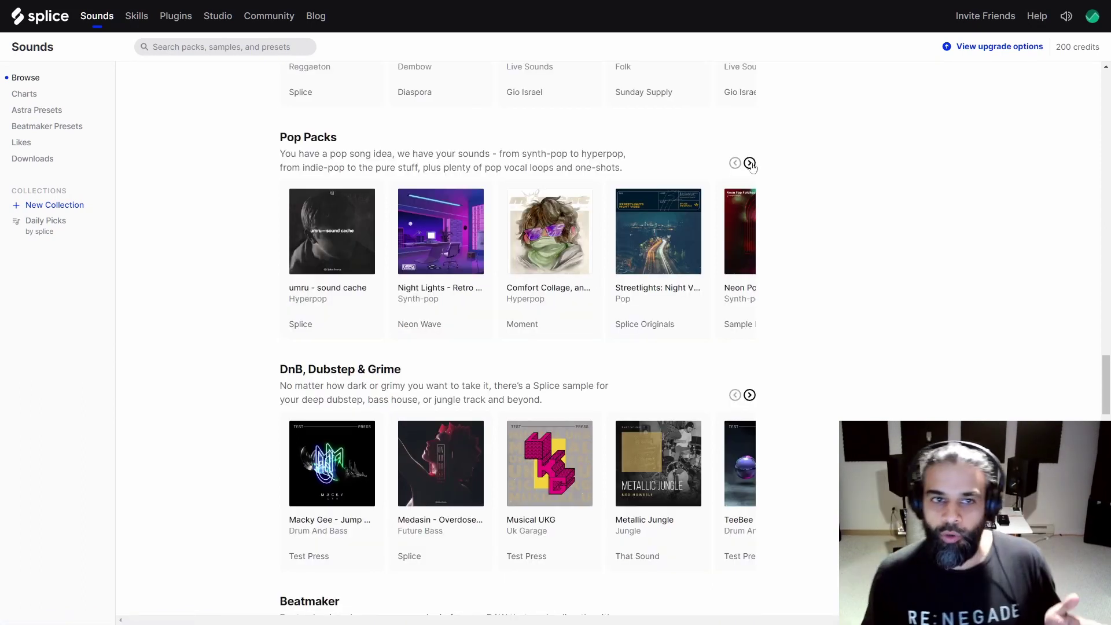
- Page through the Pop Packs row and open the Synthetic Sunsets : Synthwave Sounds pack
{"action": "left_click", "coordinate": [749, 164]}
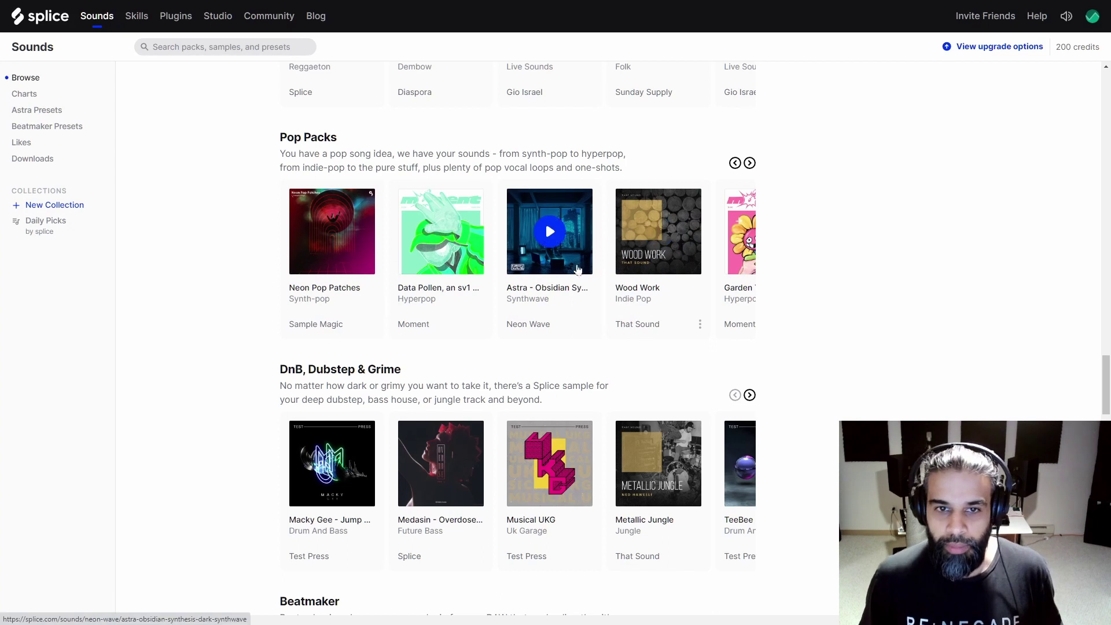
{"action": "left_click", "coordinate": [749, 164]}
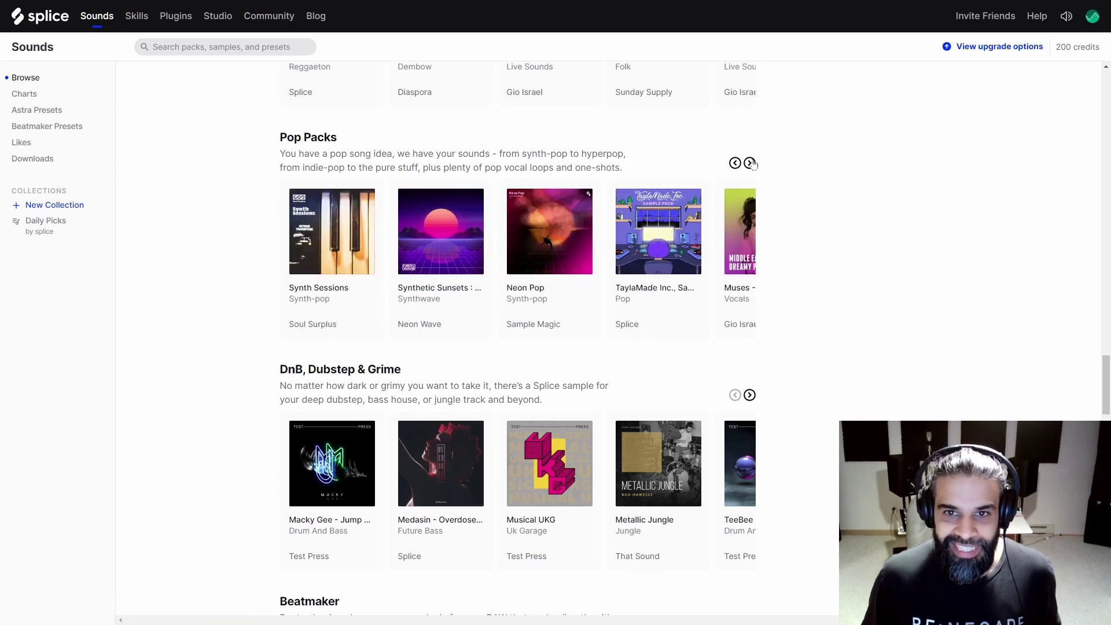
{"action": "left_click", "coordinate": [441, 289]}
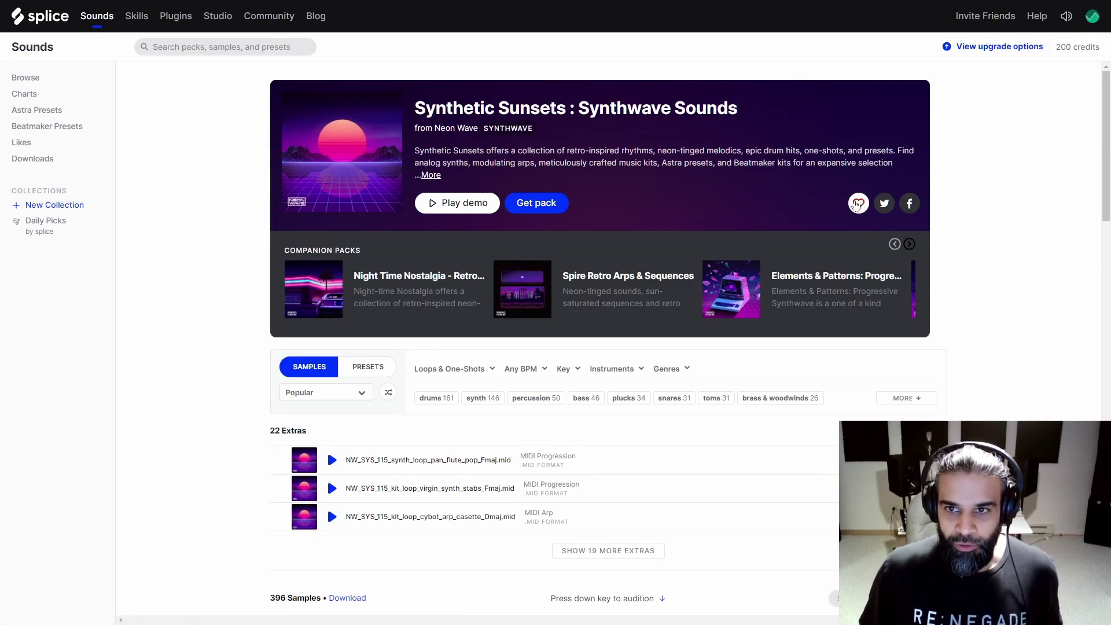
- Filter the pack's samples to loops and audition the strongfeelings drum loop and the liftoff drum fill
{"action": "scroll", "coordinate": [327, 276], "scroll_direction": "down", "scroll_amount": 3}
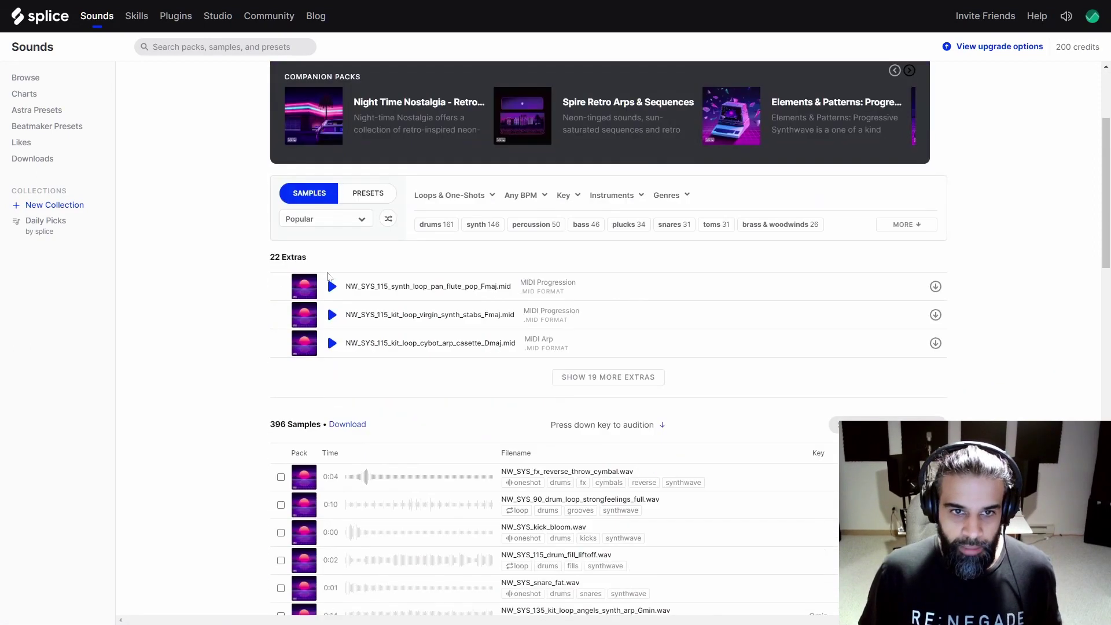
{"action": "left_click", "coordinate": [470, 200]}
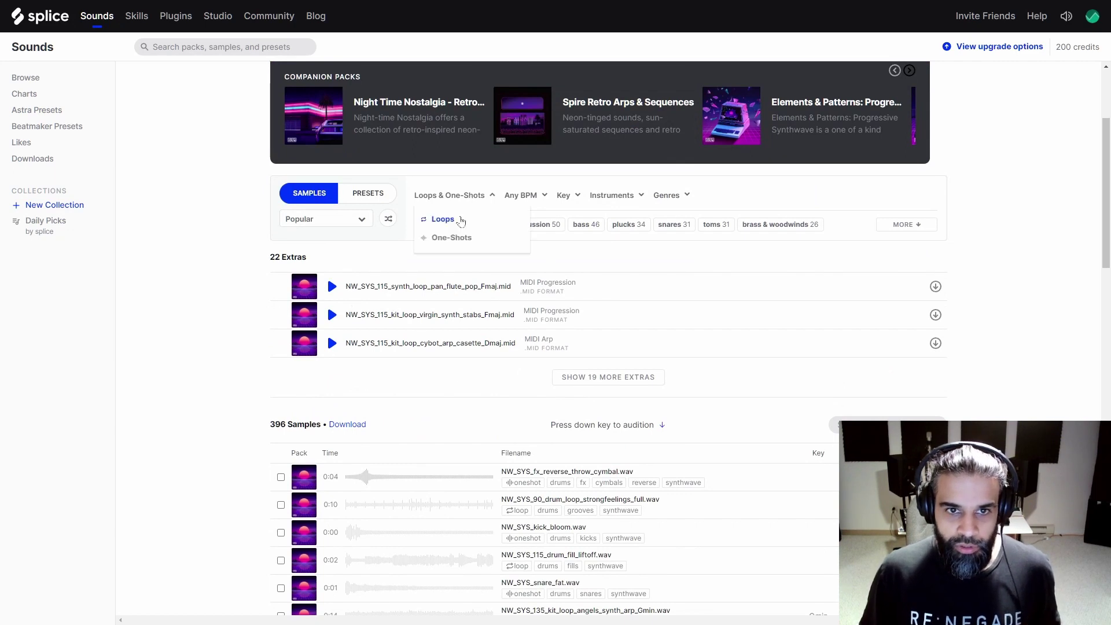
{"action": "left_click", "coordinate": [457, 221]}
{"action": "scroll", "coordinate": [457, 267], "scroll_direction": "down", "scroll_amount": 2}
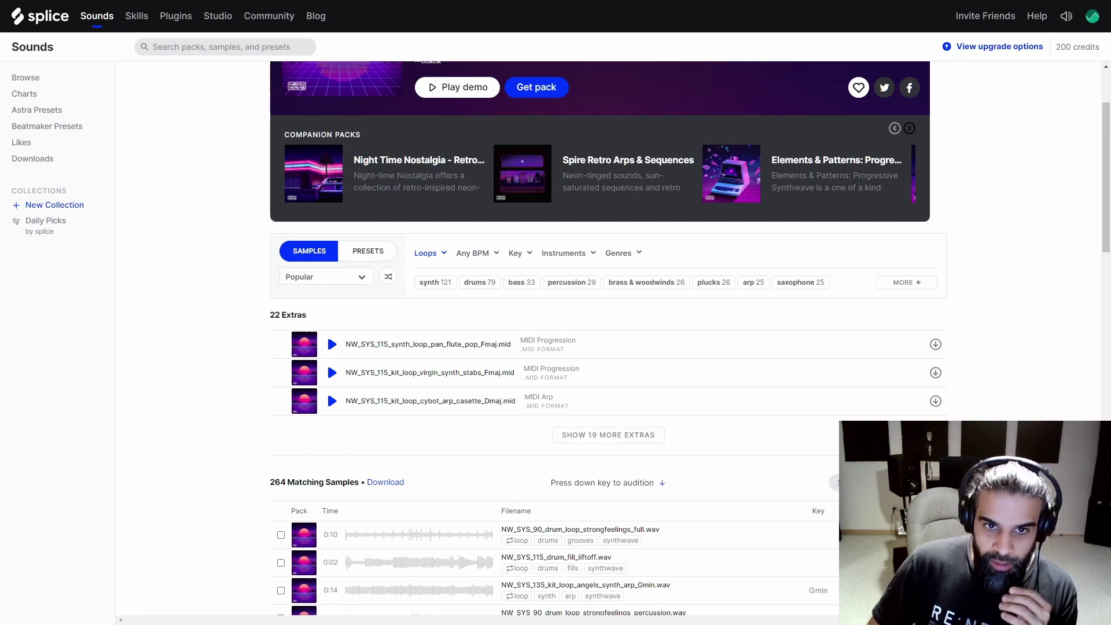
{"action": "scroll", "coordinate": [376, 365], "scroll_direction": "down", "scroll_amount": 4}
{"action": "left_click", "coordinate": [331, 304]}
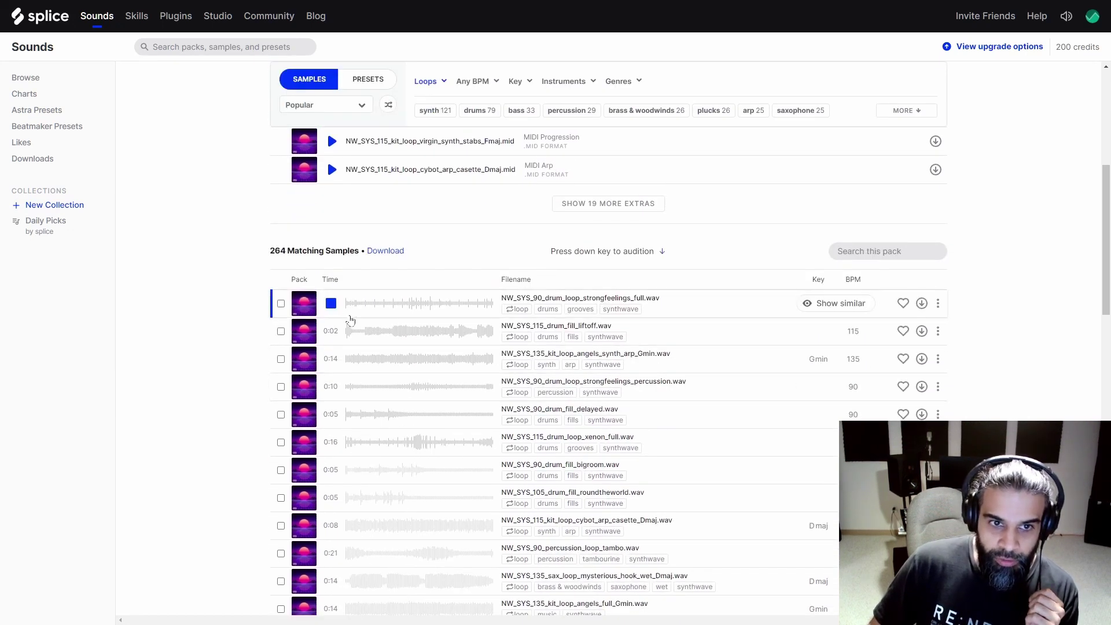
{"action": "left_click", "coordinate": [330, 331]}
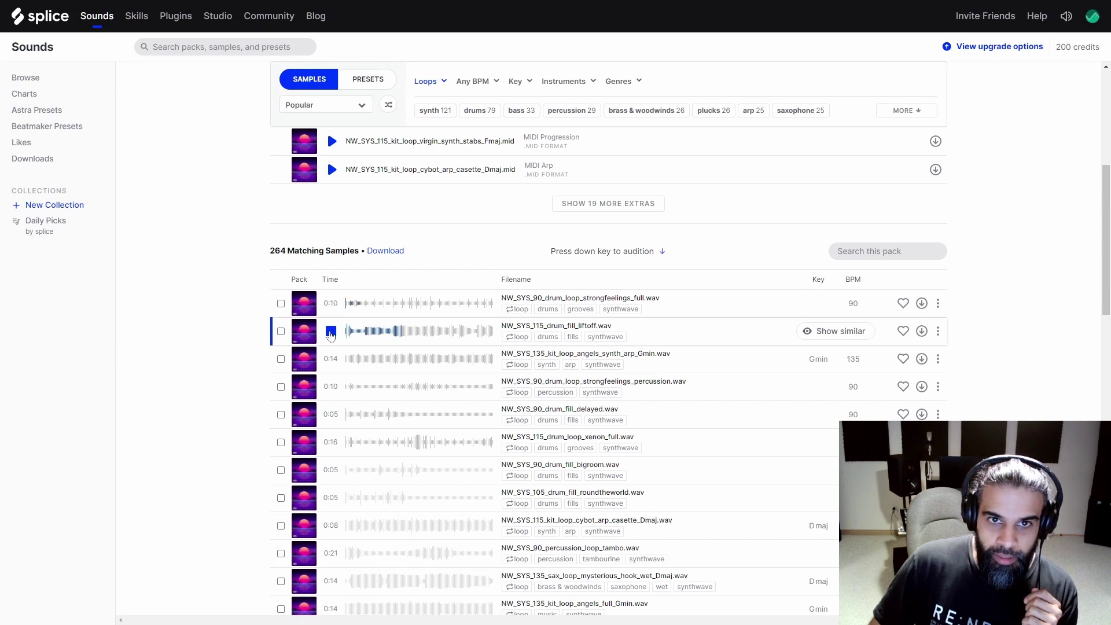
- Narrow the pack's loops to the synth tag and audition a series of the arp, bass, lead, pad and chord loops
{"action": "scroll", "coordinate": [452, 268], "scroll_direction": "up", "scroll_amount": 4}
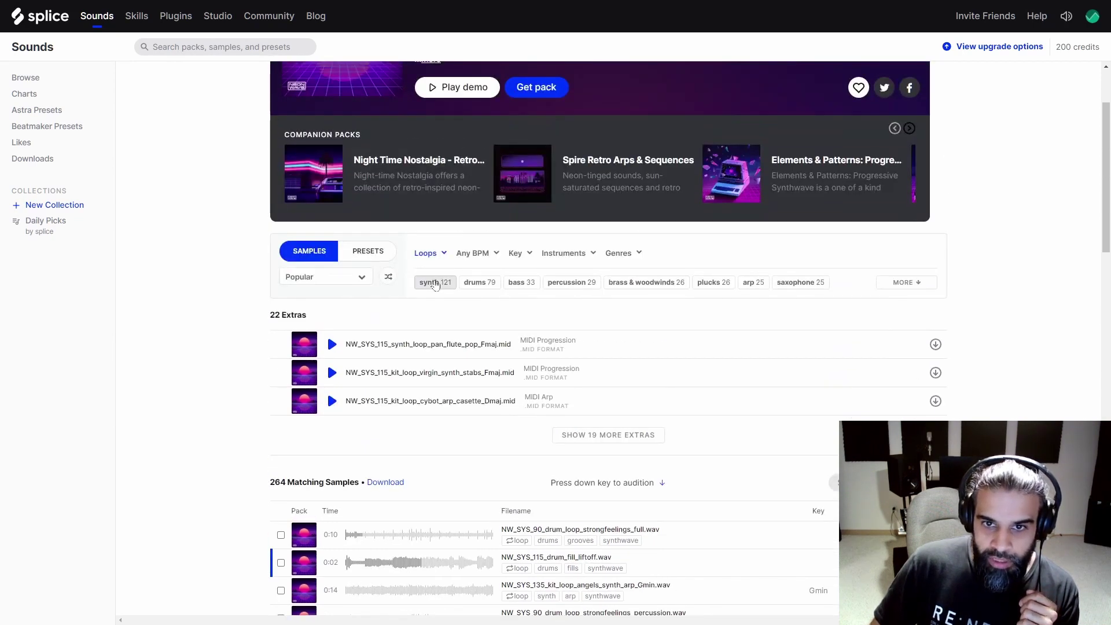
{"action": "left_click", "coordinate": [436, 284]}
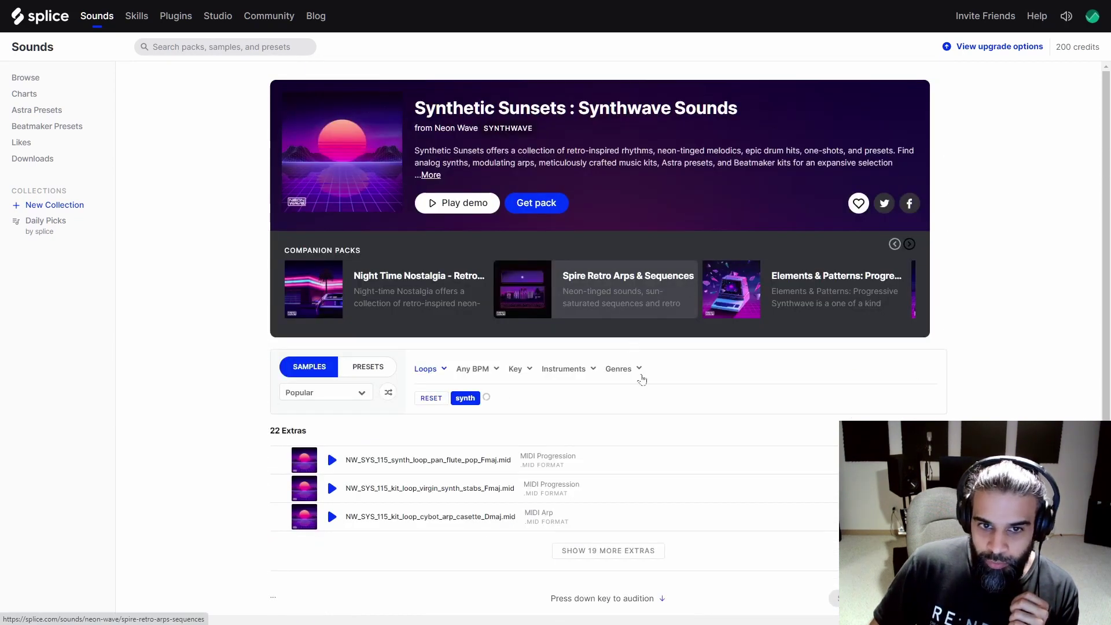
{"action": "scroll", "coordinate": [335, 420], "scroll_direction": "down", "scroll_amount": 4}
{"action": "left_click", "coordinate": [332, 419]}
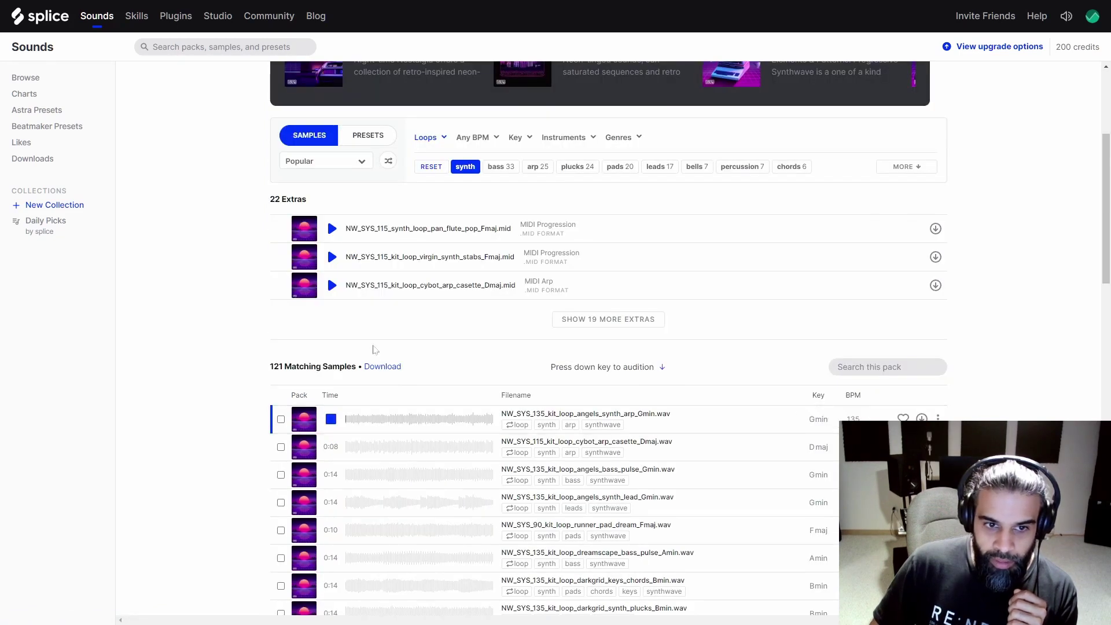
{"action": "scroll", "coordinate": [373, 349], "scroll_direction": "down", "scroll_amount": 3}
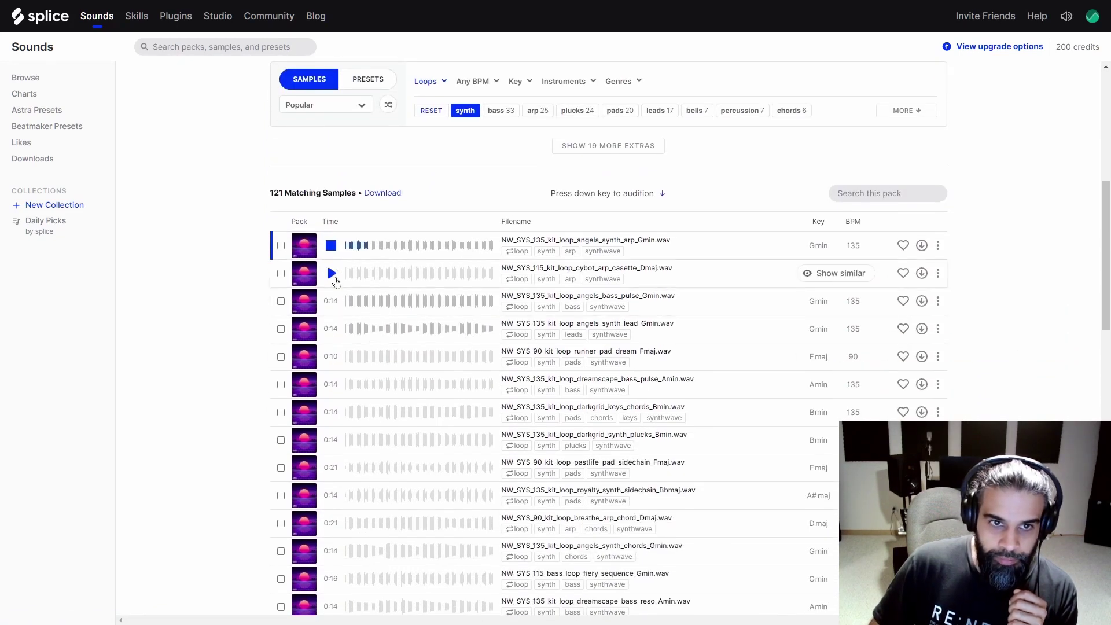
{"action": "left_click", "coordinate": [332, 274]}
{"action": "left_click", "coordinate": [332, 301]}
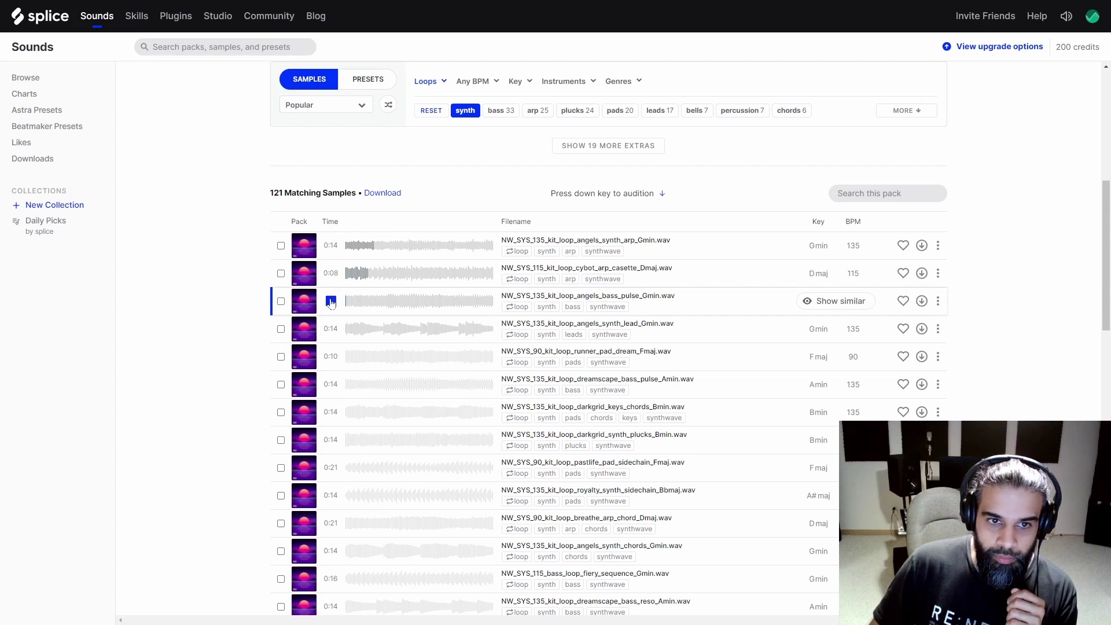
{"action": "left_click", "coordinate": [332, 329]}
{"action": "left_click", "coordinate": [332, 357]}
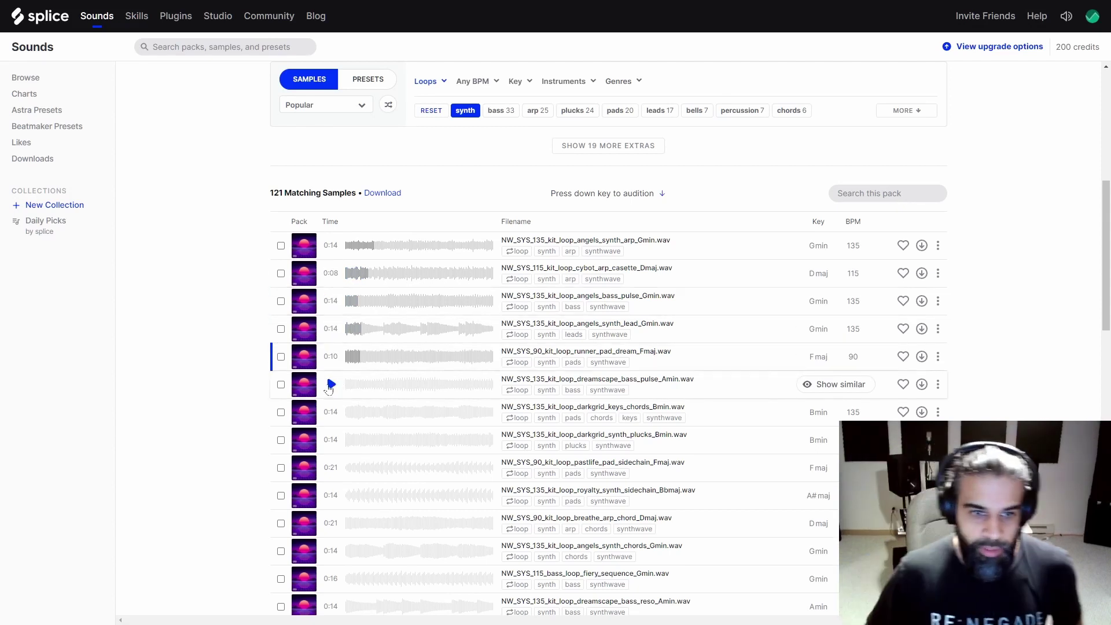
{"action": "left_click", "coordinate": [331, 385]}
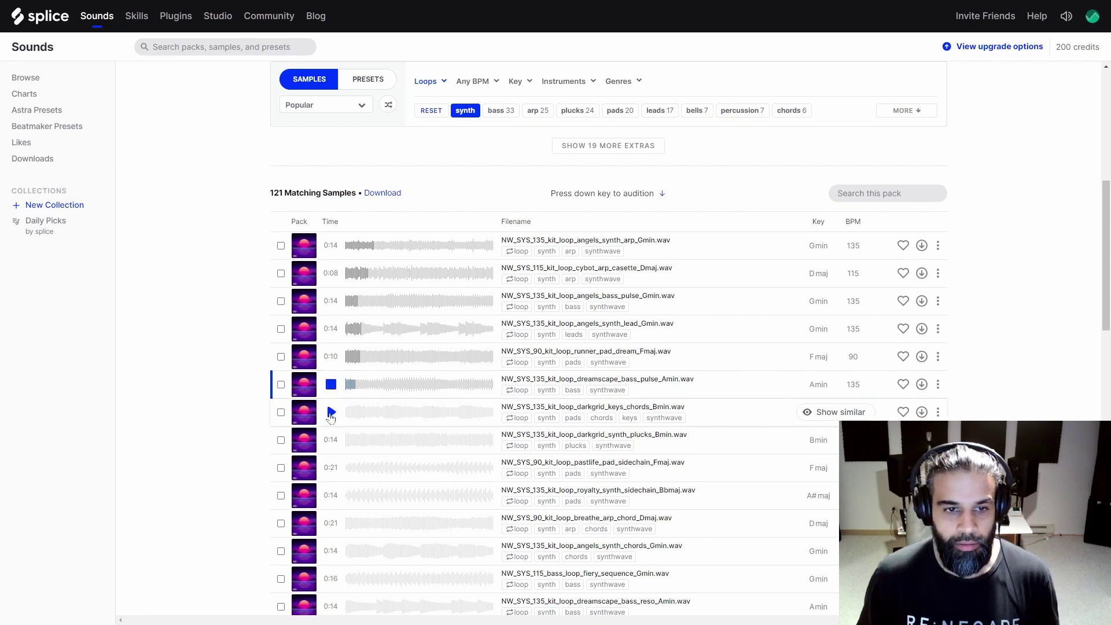
{"action": "left_click", "coordinate": [331, 413]}
{"action": "scroll", "coordinate": [330, 439], "scroll_direction": "down", "scroll_amount": 6}
{"action": "left_click", "coordinate": [331, 255]}
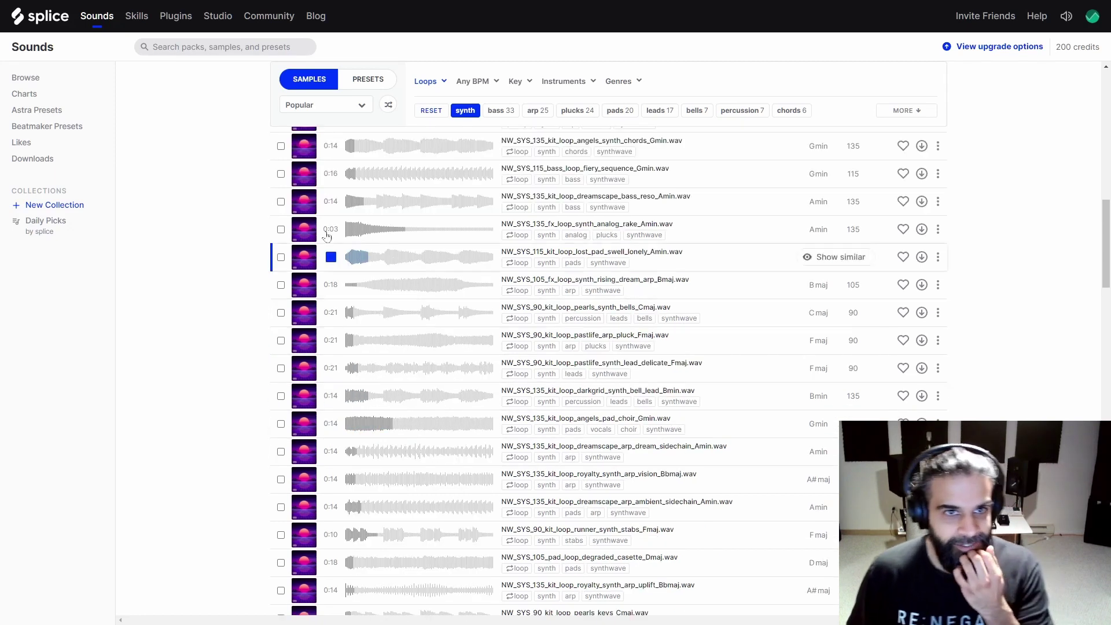
- Open the Pop genre from the Sounds section and filter its samples to chords loops at 142 - 200 BPM
{"action": "scroll", "coordinate": [388, 350], "scroll_direction": "up", "scroll_amount": 10}
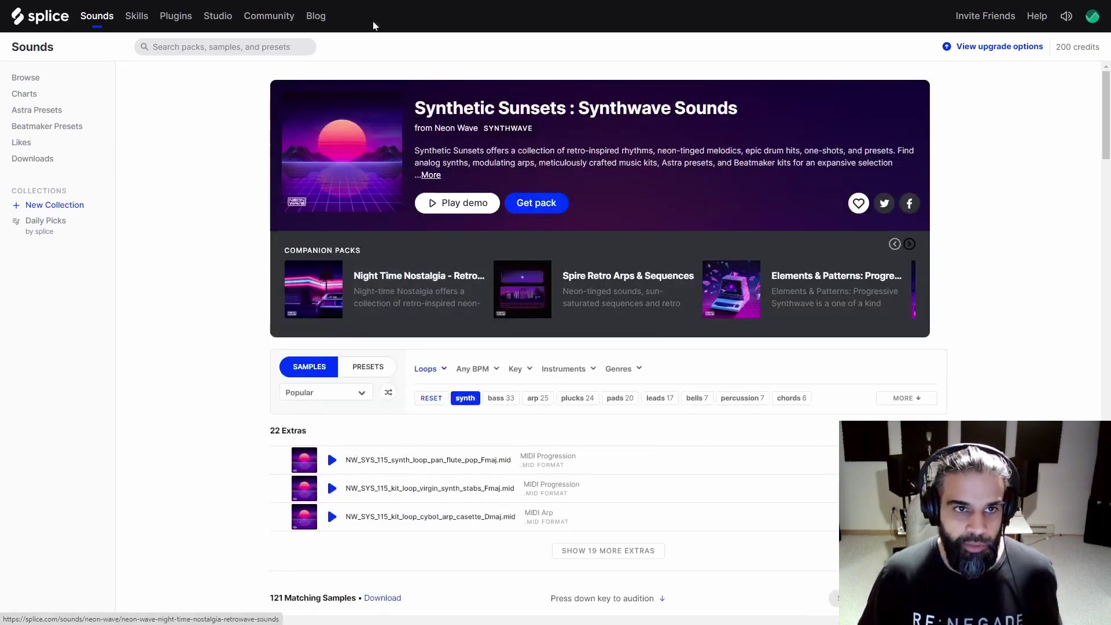
{"action": "left_click", "coordinate": [97, 16]}
{"action": "left_click", "coordinate": [484, 231]}
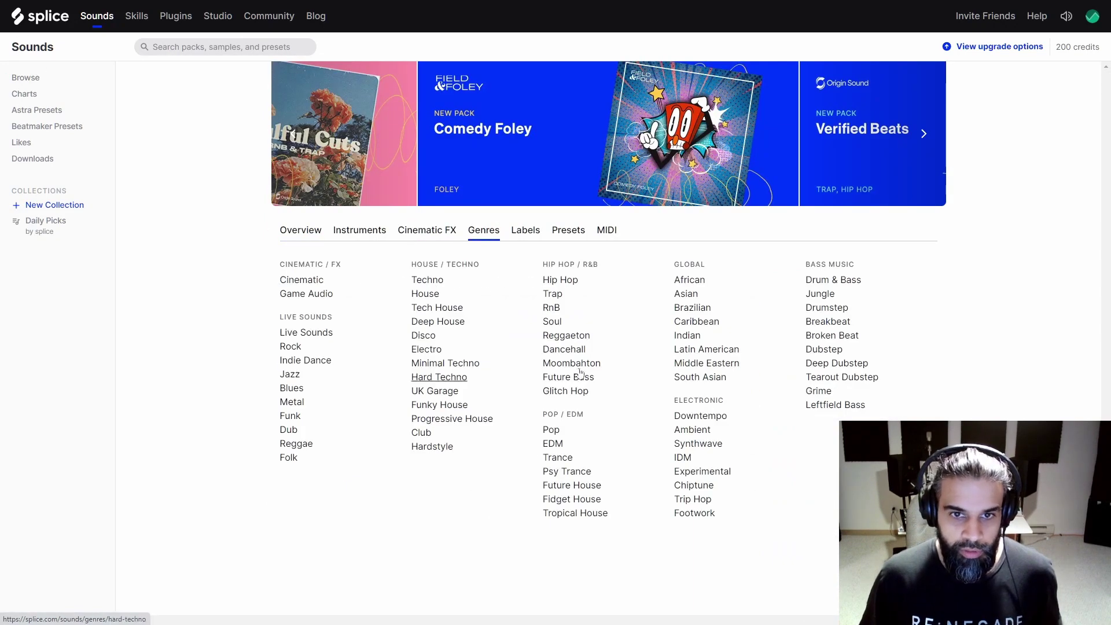
{"action": "left_click", "coordinate": [551, 429]}
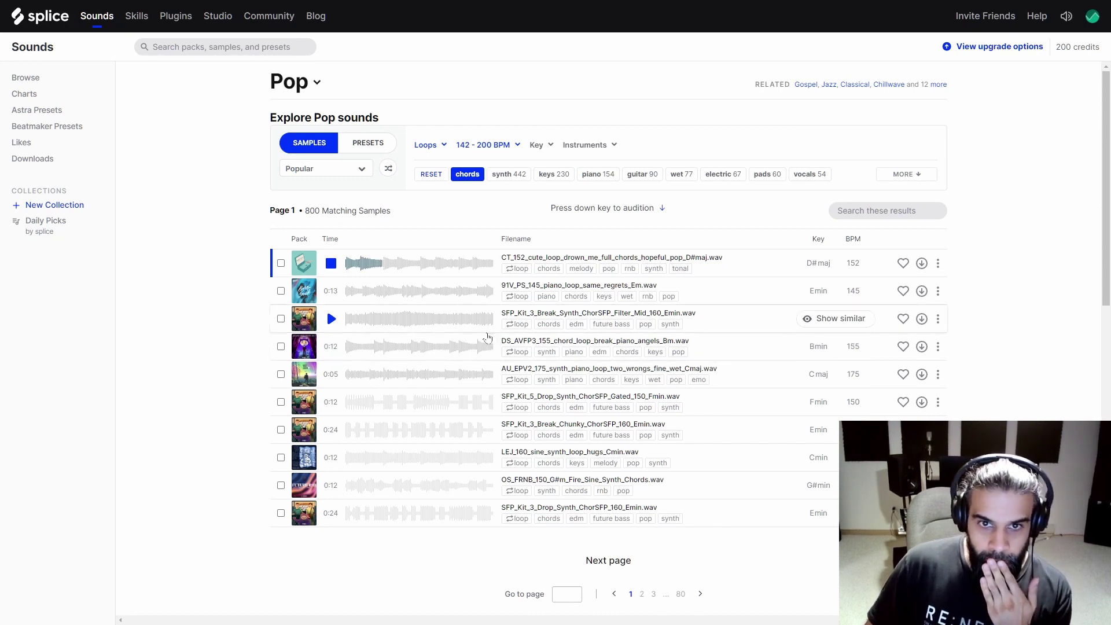
- Audition the Pop chord loops and download 91V_PS_145_piano_loop_same_regrets_Em.wav
{"action": "key", "text": "Down"}
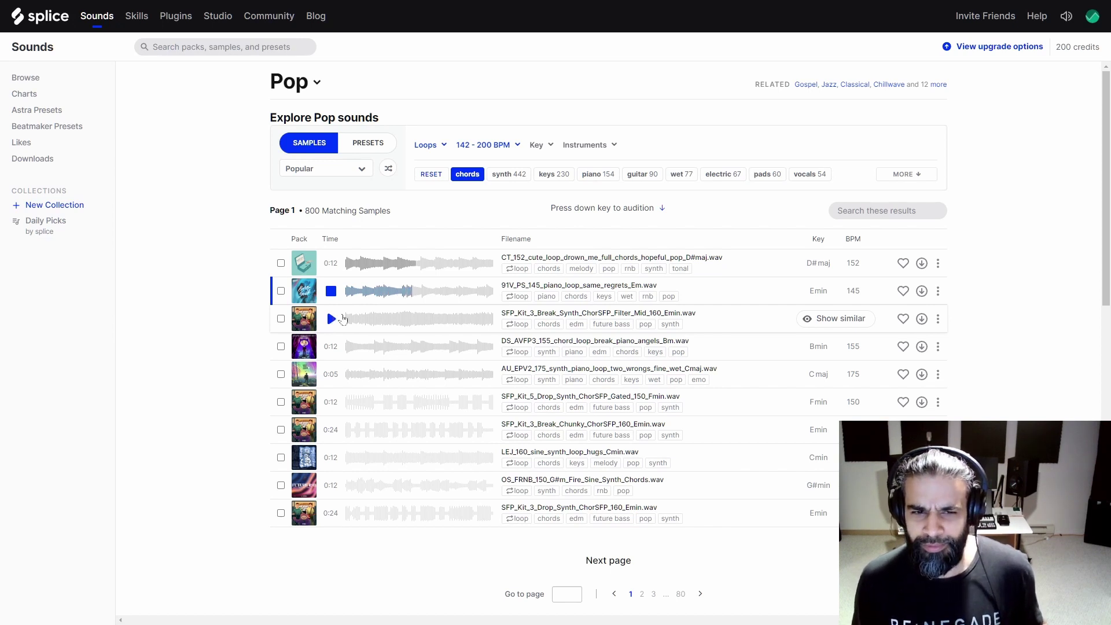
{"action": "left_click", "coordinate": [922, 291]}
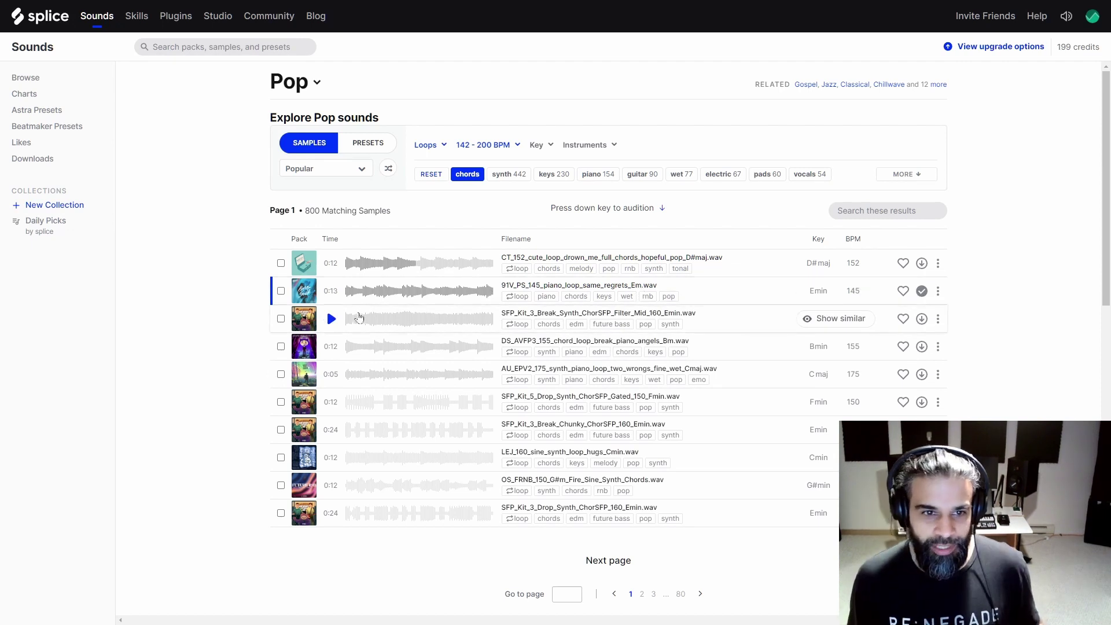
{"action": "left_click", "coordinate": [332, 319]}
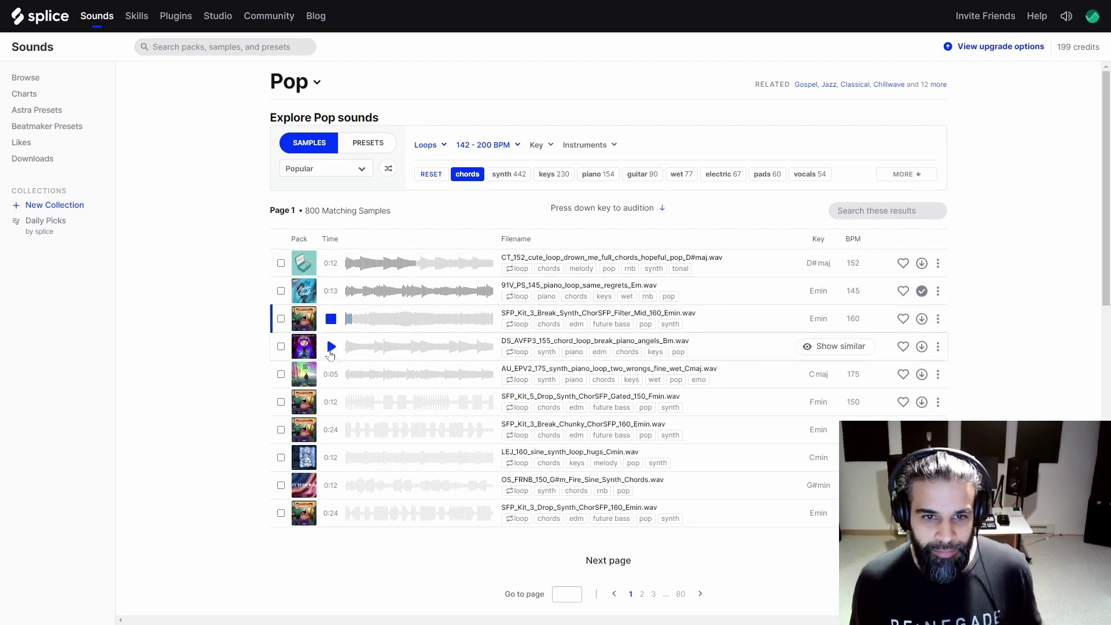
- Filter the Pop loops by the E minor key, audition the matching samples, and go on to the second results page
{"action": "left_click", "coordinate": [537, 144]}
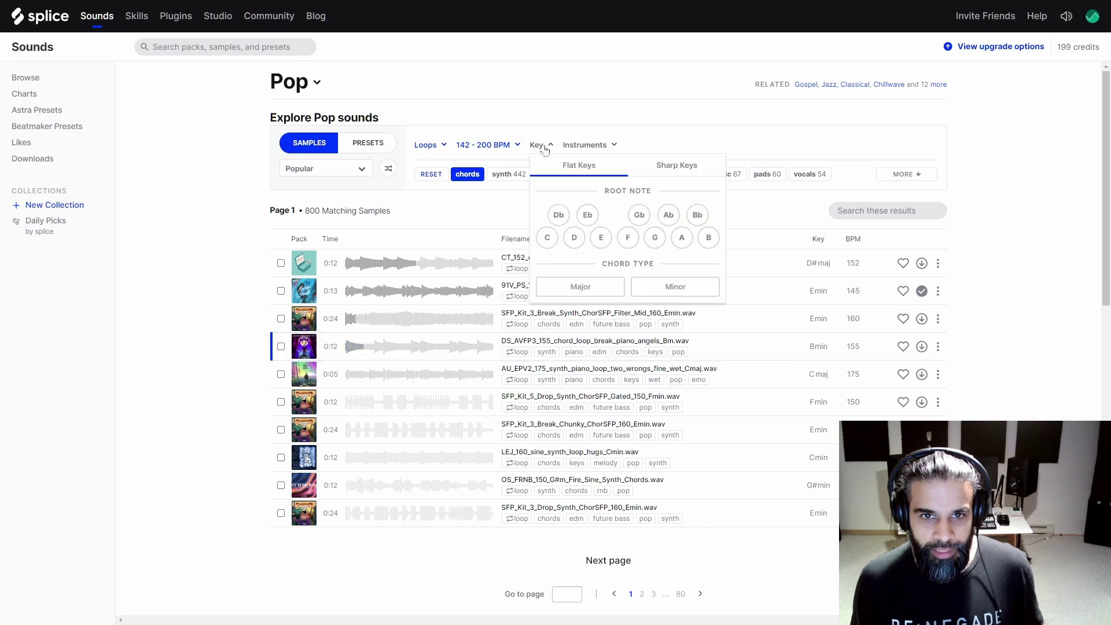
{"action": "left_click", "coordinate": [654, 238]}
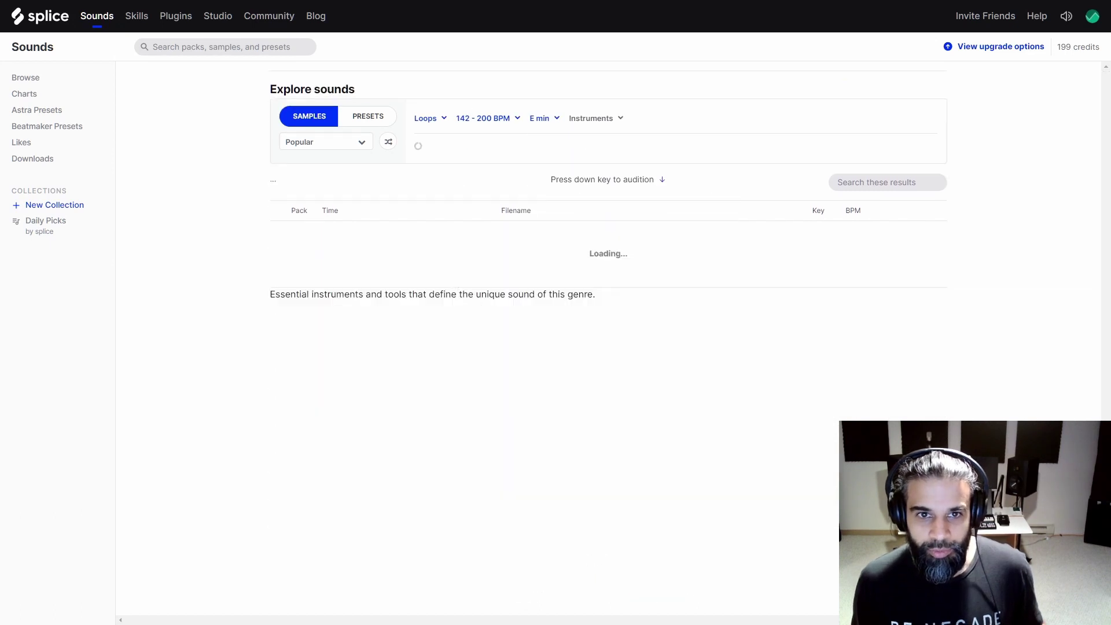
{"action": "left_click", "coordinate": [331, 318]}
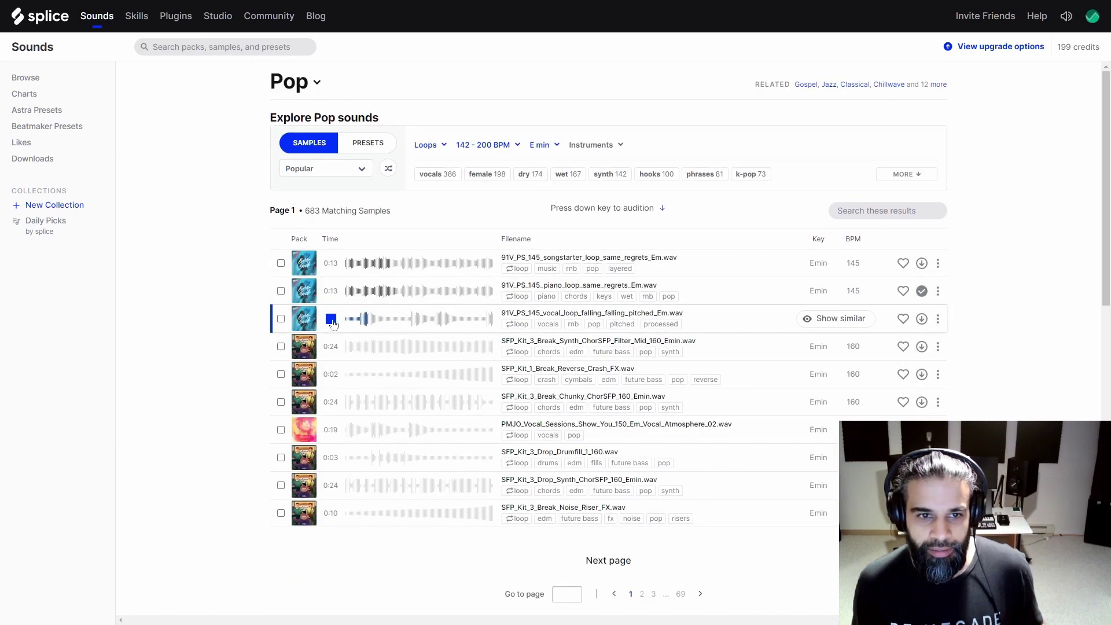
{"action": "key", "text": "Down"}
{"action": "key", "text": "Down"}
{"action": "key", "text": "Down"}
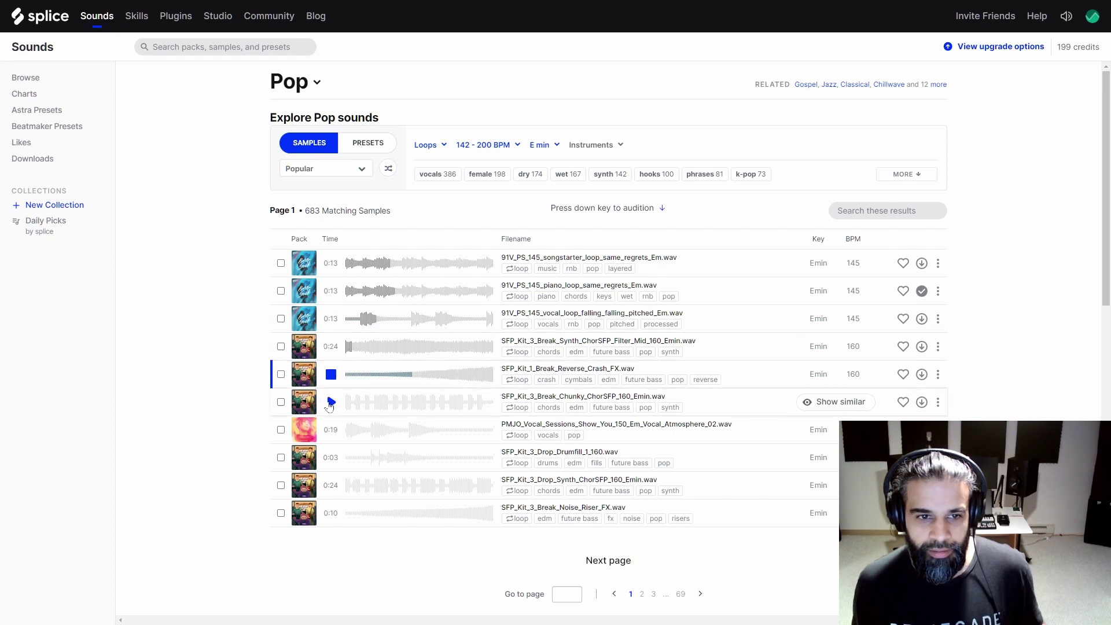
{"action": "key", "text": "Down"}
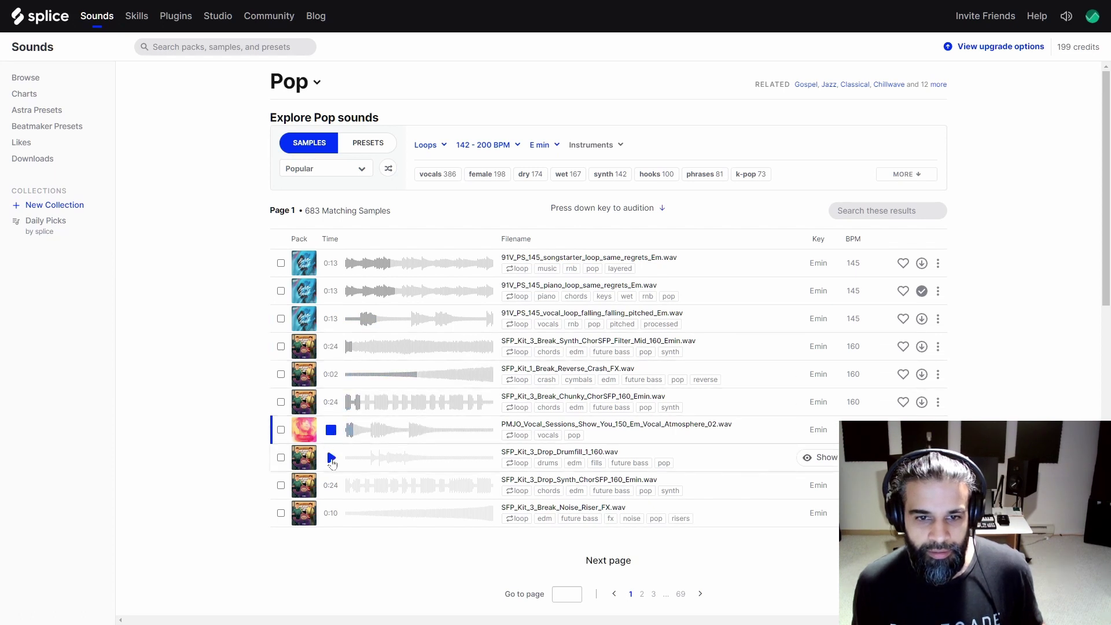
{"action": "key", "text": "Right"}
- Switch to FL Studio and place the downloaded same_regrets piano loop from the Splice app at the start of playlist Track 1
{"action": "key", "text": "alt+Tab"}
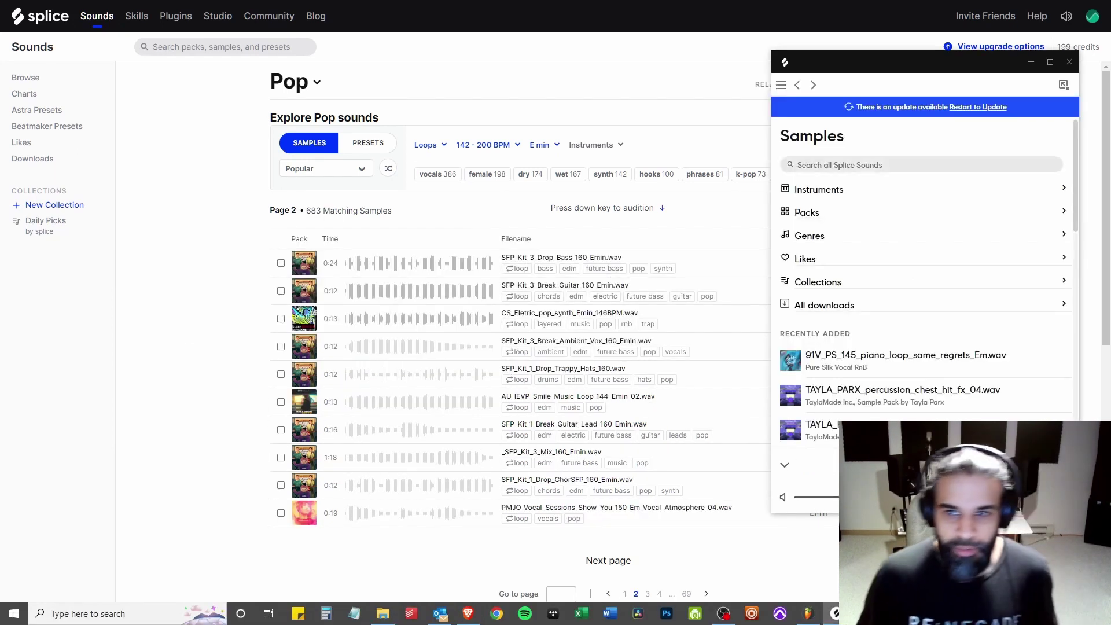
{"action": "key", "text": "alt+Tab"}
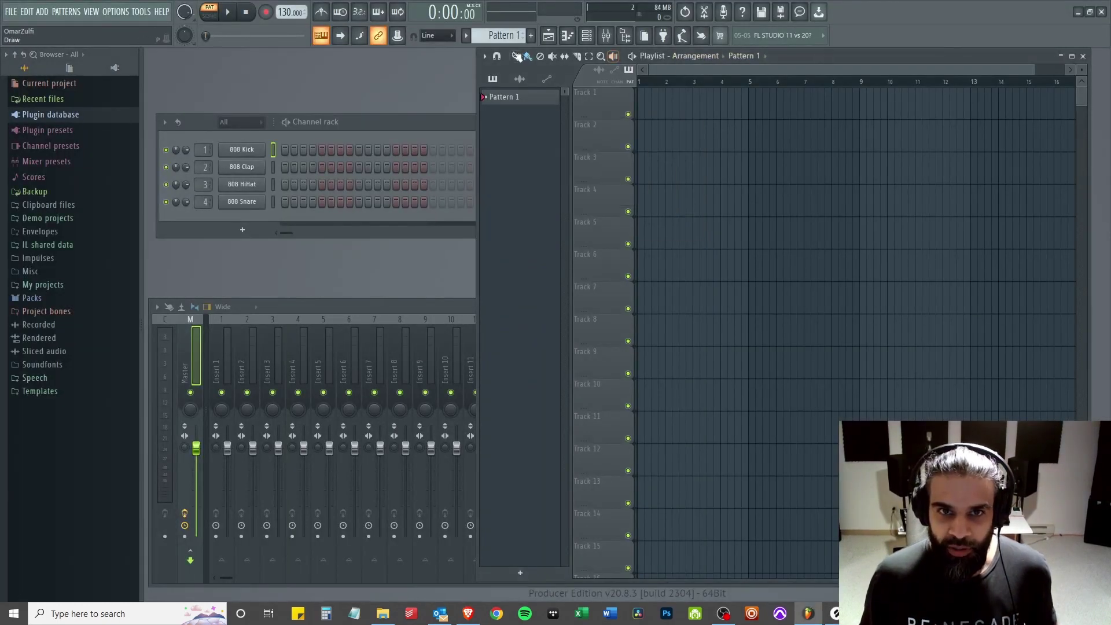
{"action": "key", "text": "alt+Tab"}
{"action": "left_click_drag", "start_coordinate": [897, 362], "coordinate": [639, 217]}
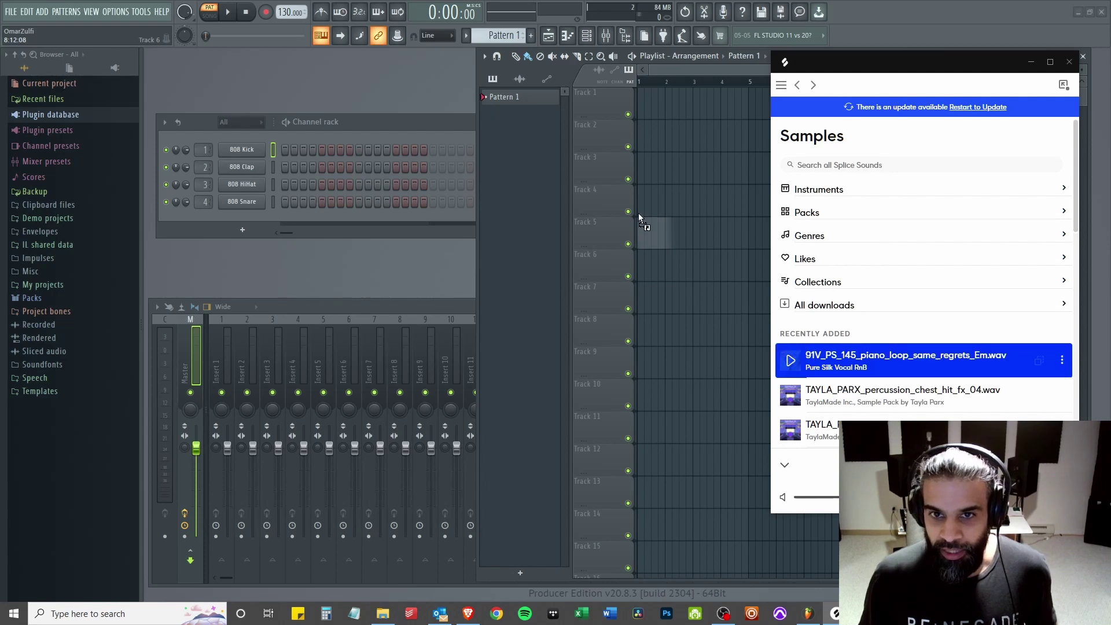
{"action": "left_click_drag", "start_coordinate": [652, 113], "coordinate": [652, 113]}
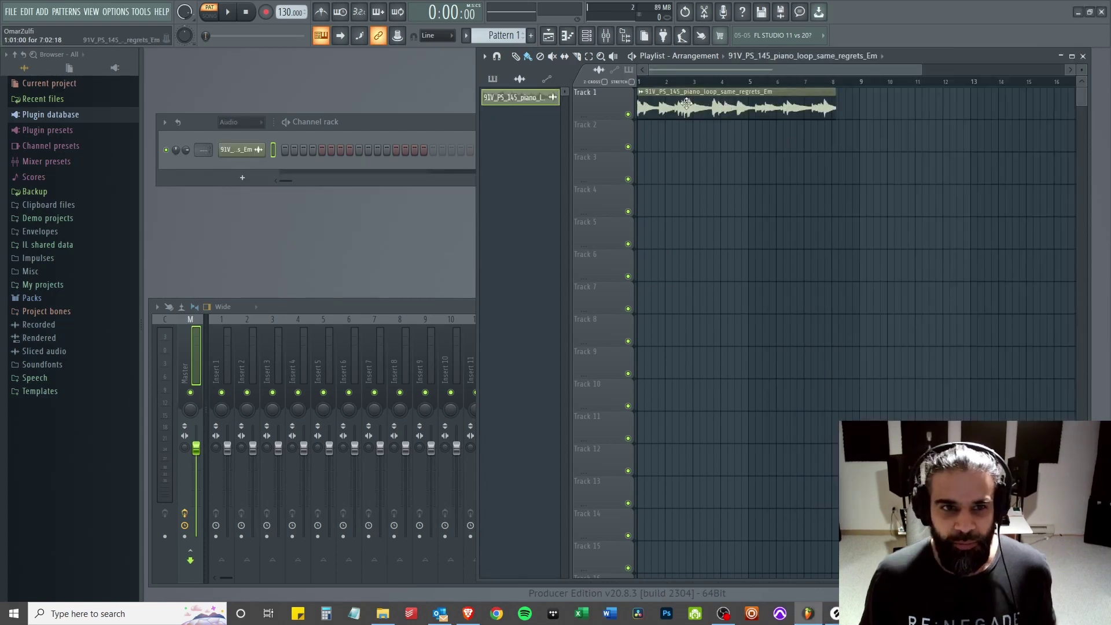
- Set the project tempo to 145 BPM and place the same_regrets piano loop from the Splice app anew at the start of Track 1
{"action": "mouse_move", "coordinate": [366, 120]}
{"action": "left_mouse_down"}
{"action": "mouse_move", "coordinate": [338, 112]}
{"action": "mouse_move", "coordinate": [373, 126]}
{"action": "left_mouse_up"}
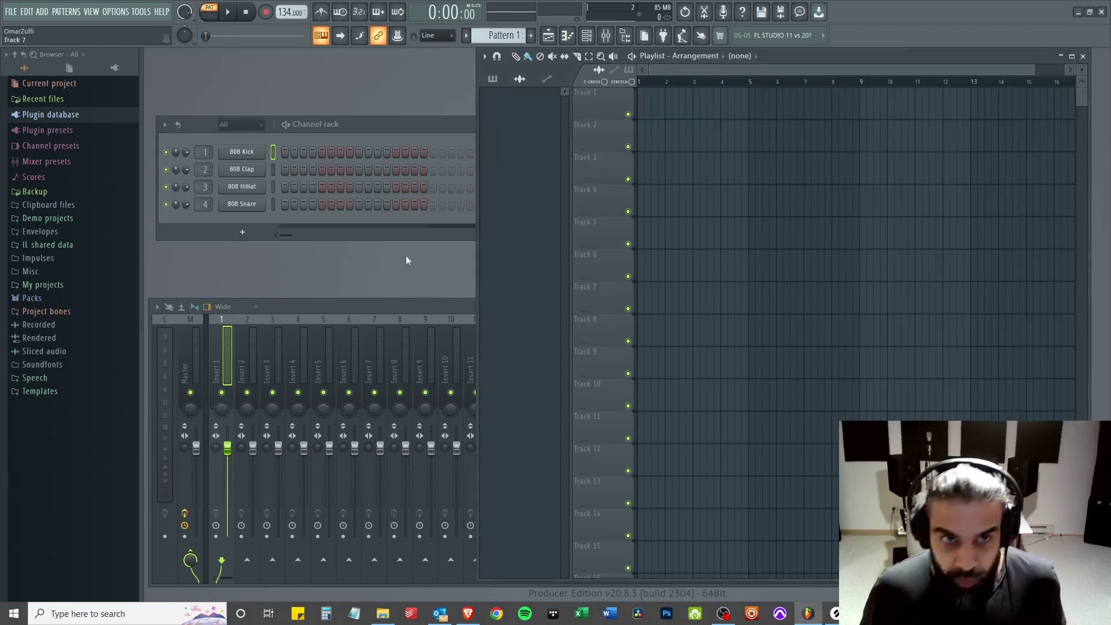
{"action": "left_click_drag", "start_coordinate": [289, 12], "coordinate": [290, 3]}
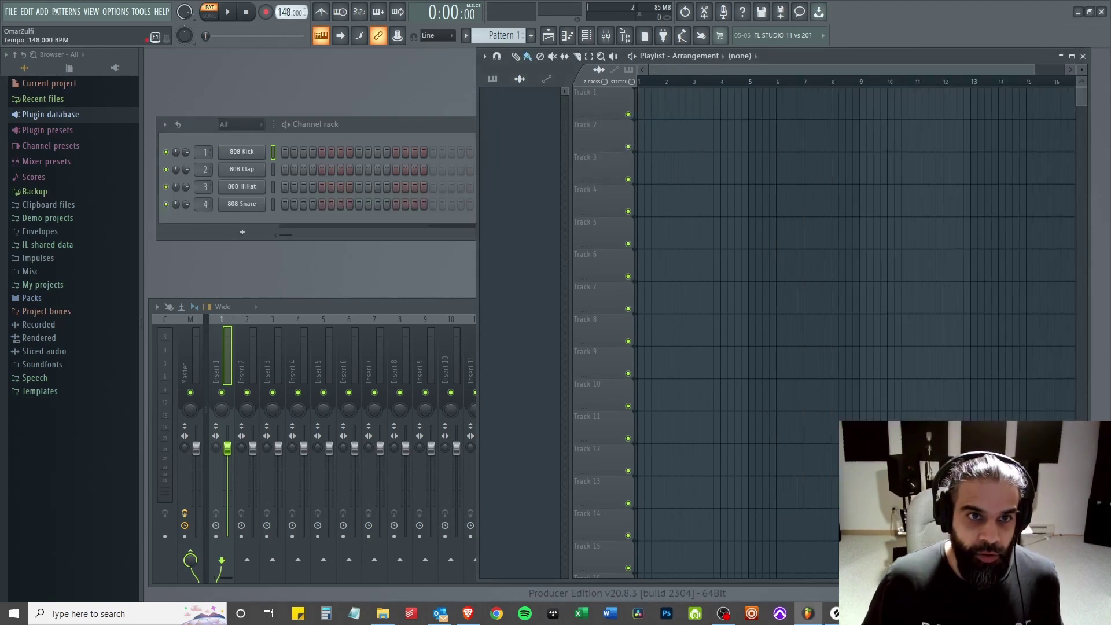
{"action": "key", "text": "alt+Tab"}
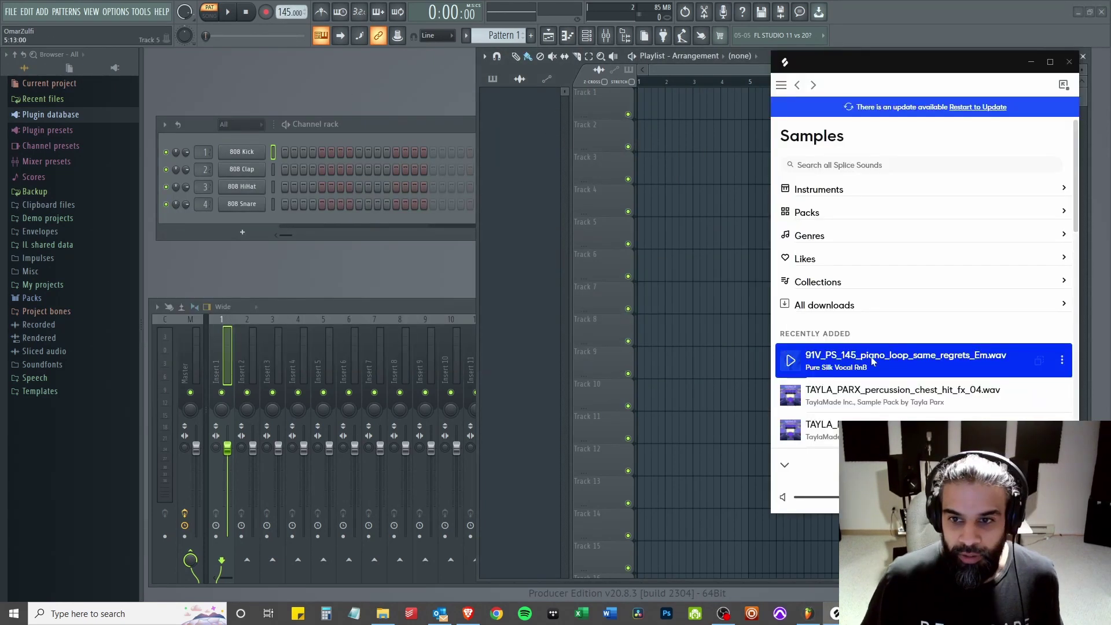
{"action": "left_click_drag", "start_coordinate": [651, 119], "coordinate": [648, 110]}
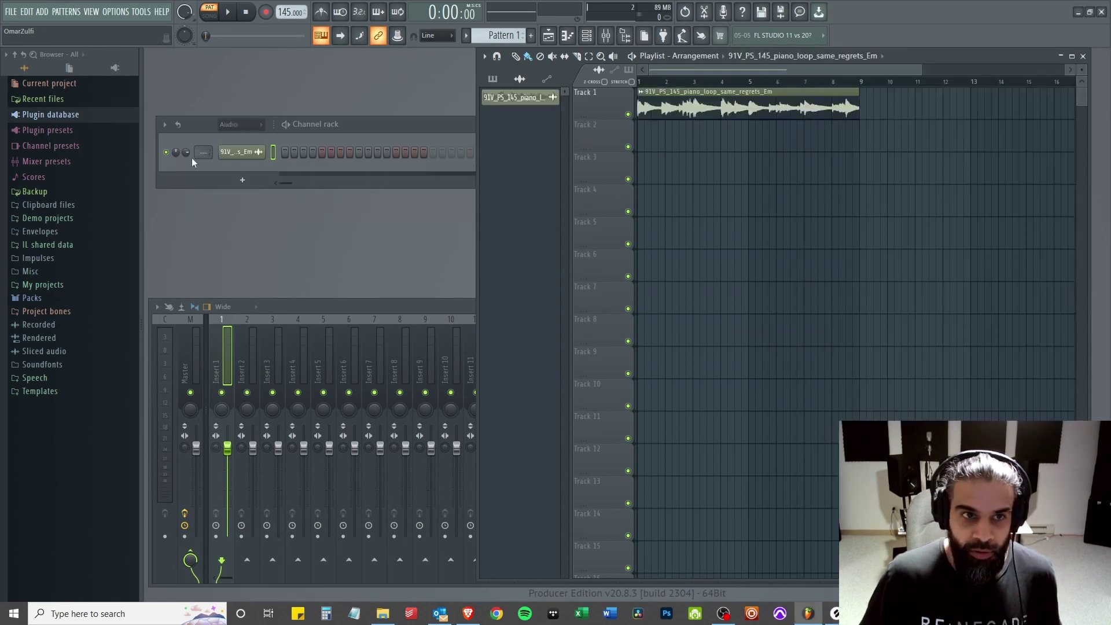
- Play the piano loop arrangement in song mode and move the channel rack clear of Track 1
{"action": "left_click", "coordinate": [209, 13]}
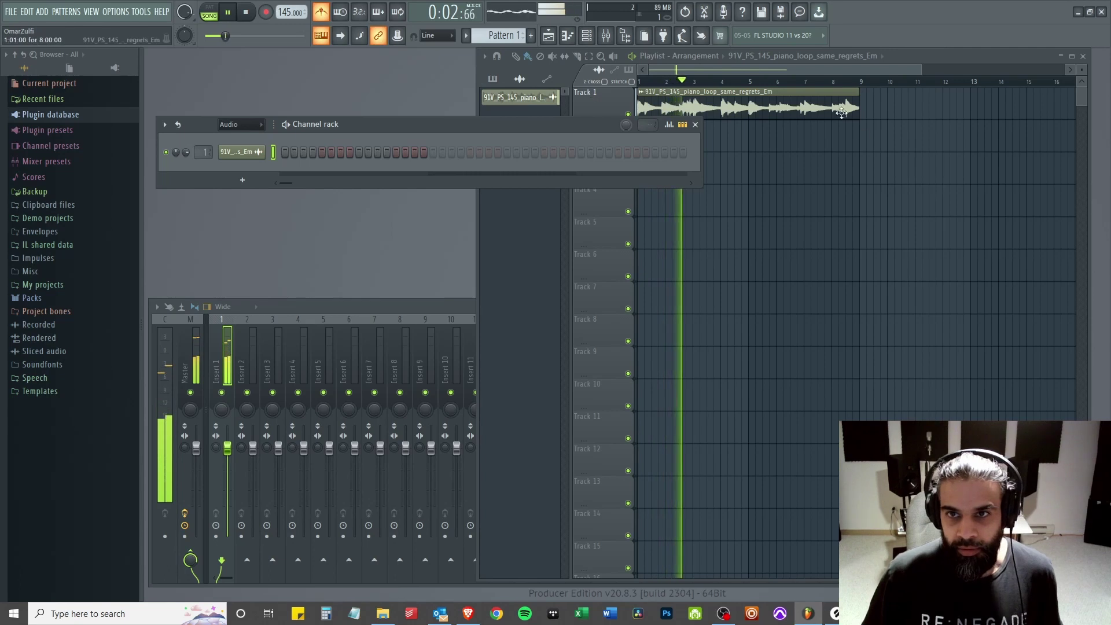
{"action": "left_click_drag", "start_coordinate": [492, 132], "coordinate": [557, 240]}
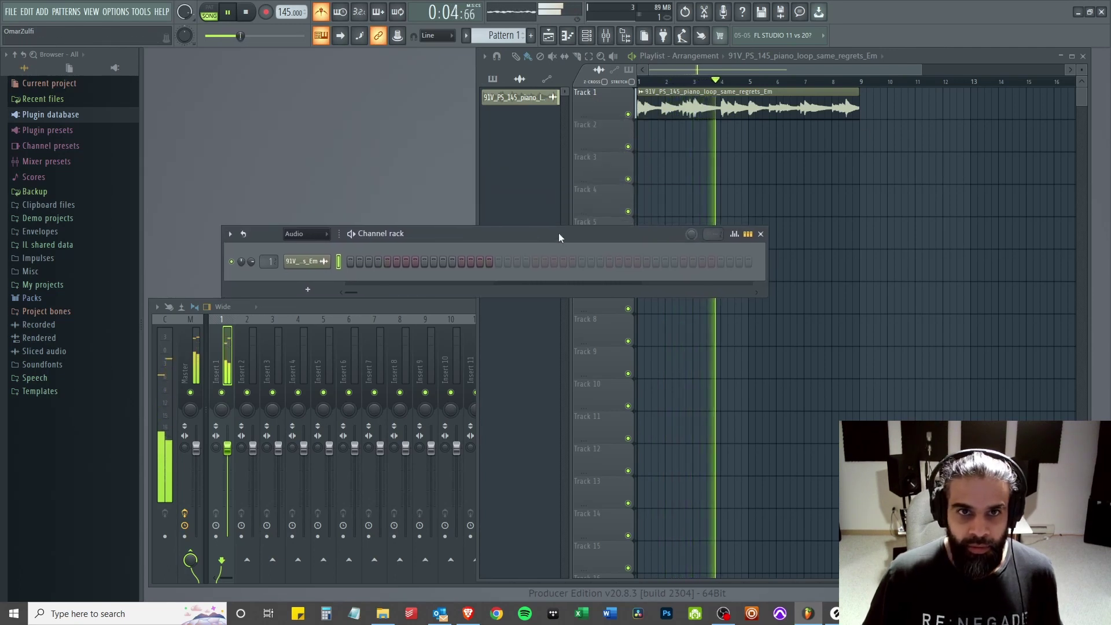
{"action": "key", "text": "space"}
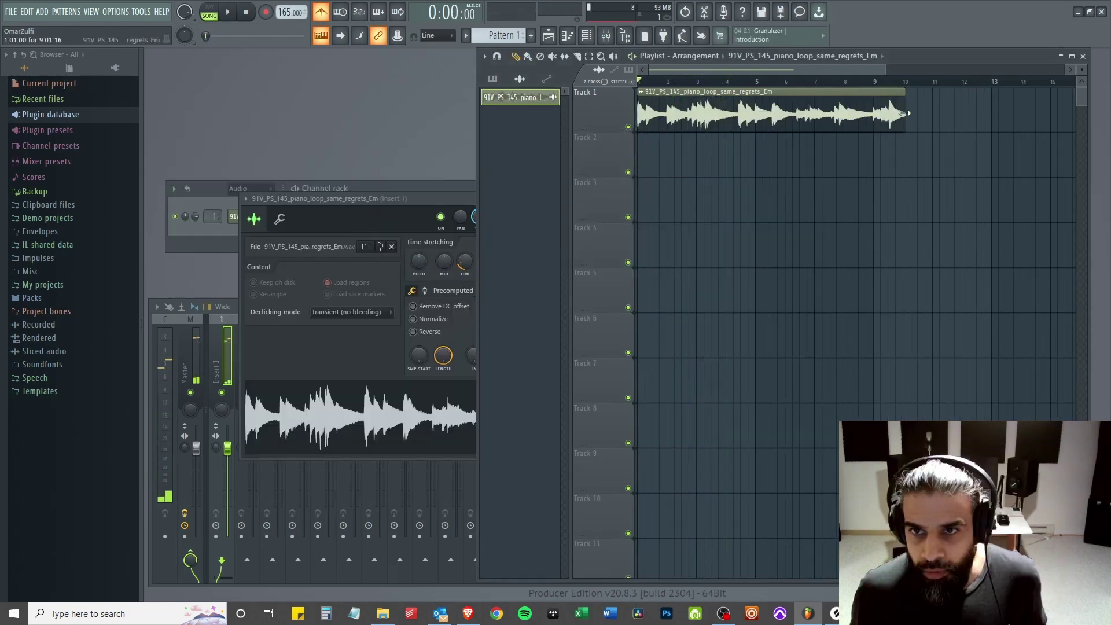
- Stretch the same_regrets piano loop clip on Track 1 so it ends at bar 9, checking its end during playback
{"action": "left_click_drag", "start_coordinate": [910, 114], "coordinate": [878, 114]}
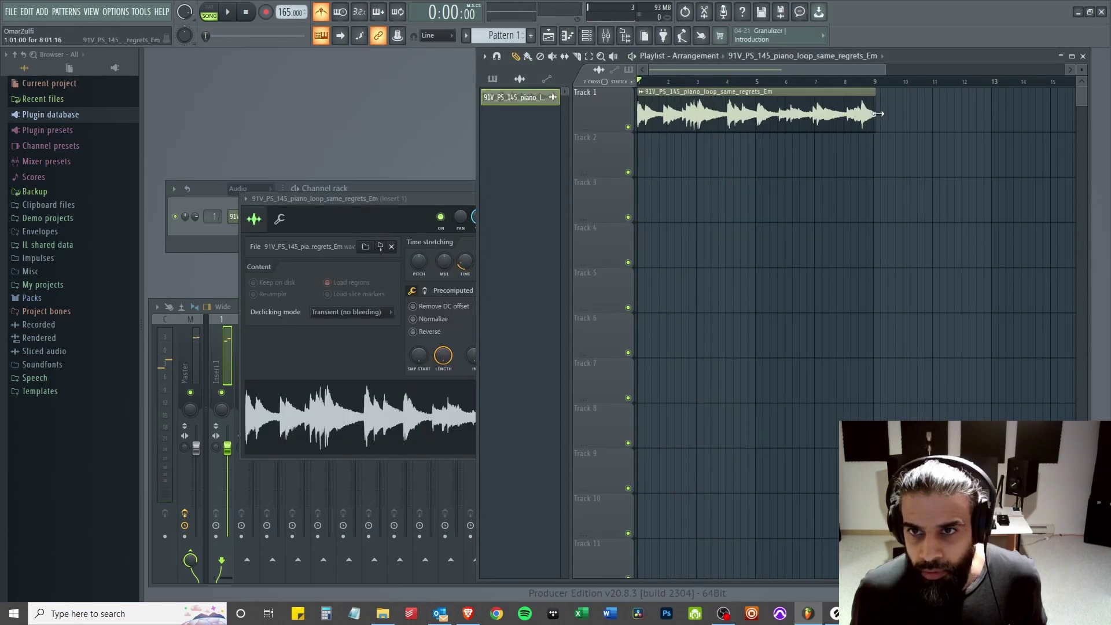
{"action": "key", "text": "space"}
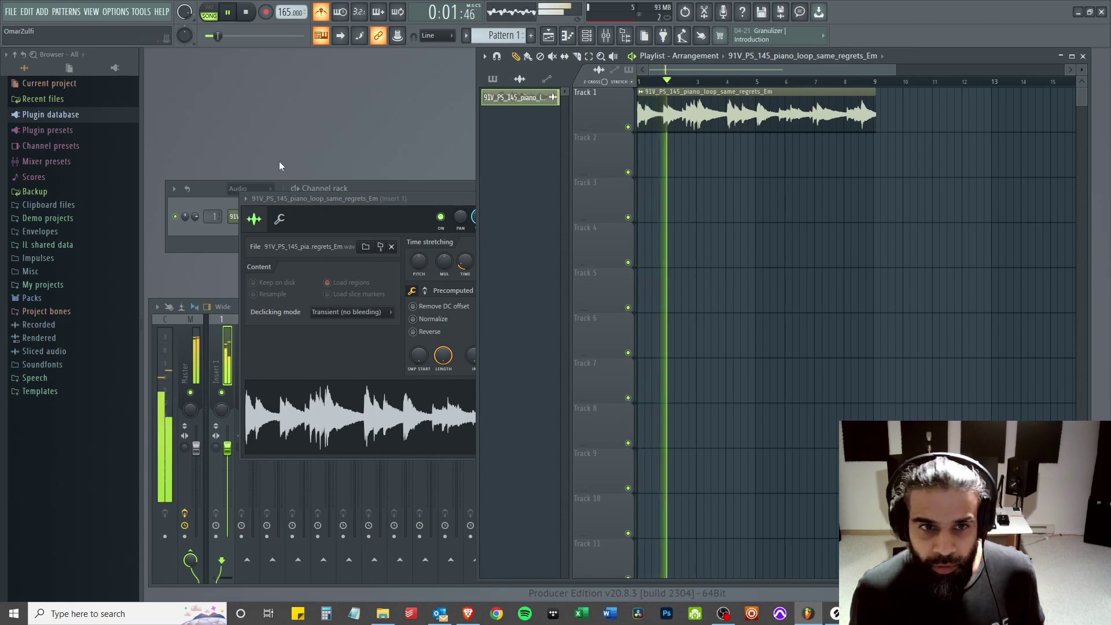
{"action": "left_click", "coordinate": [378, 200]}
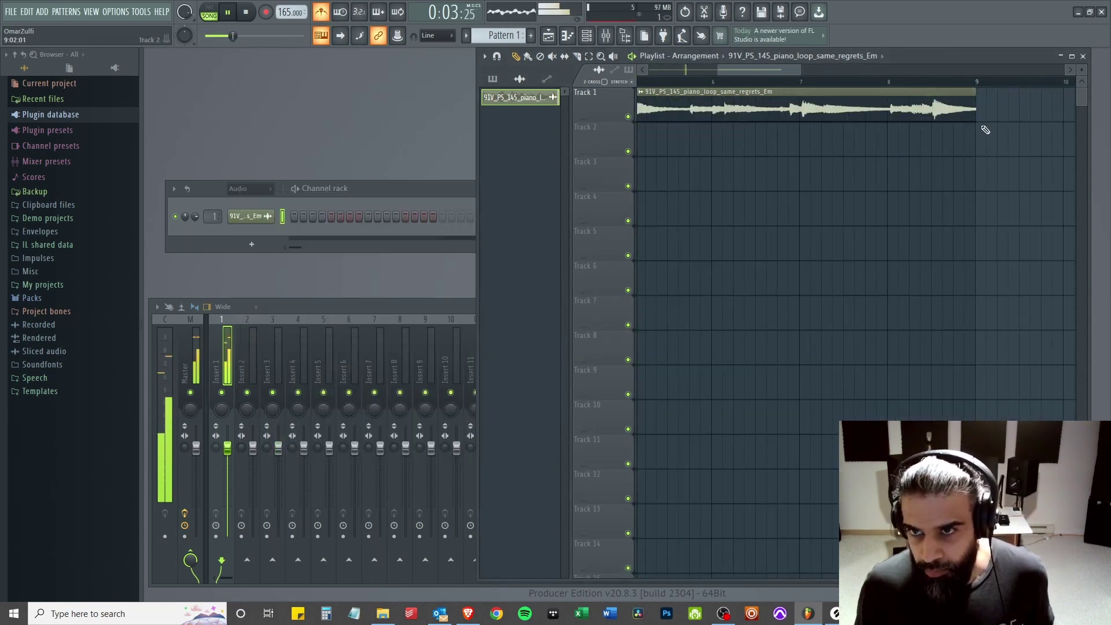
{"action": "scroll", "coordinate": [990, 122], "scroll_direction": "up", "scroll_amount": 3}
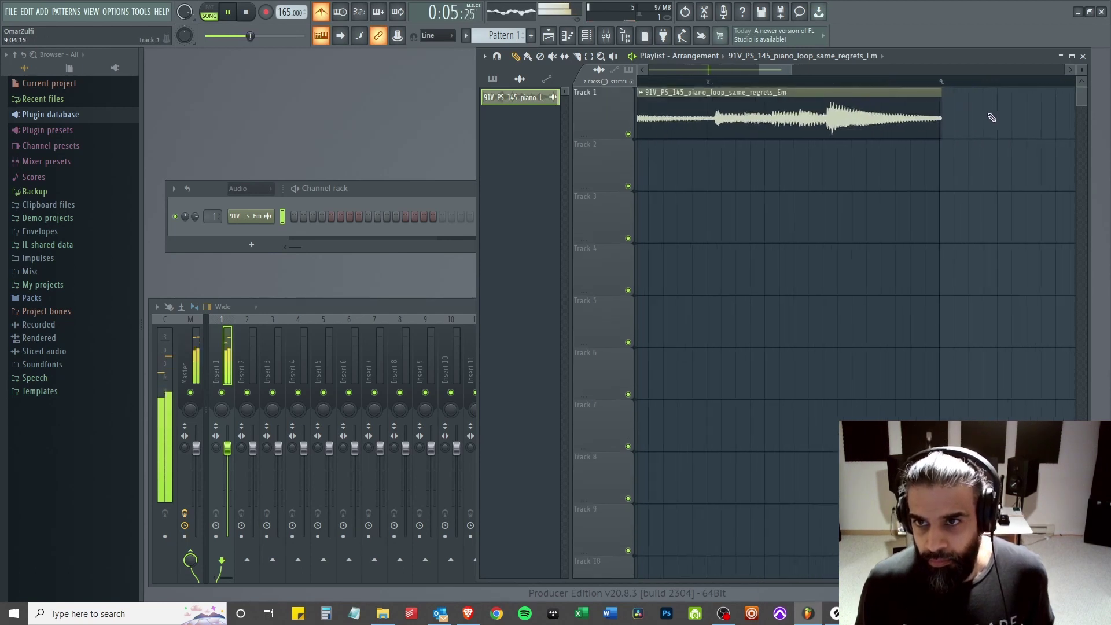
{"action": "scroll", "coordinate": [987, 117], "scroll_direction": "down", "scroll_amount": 3}
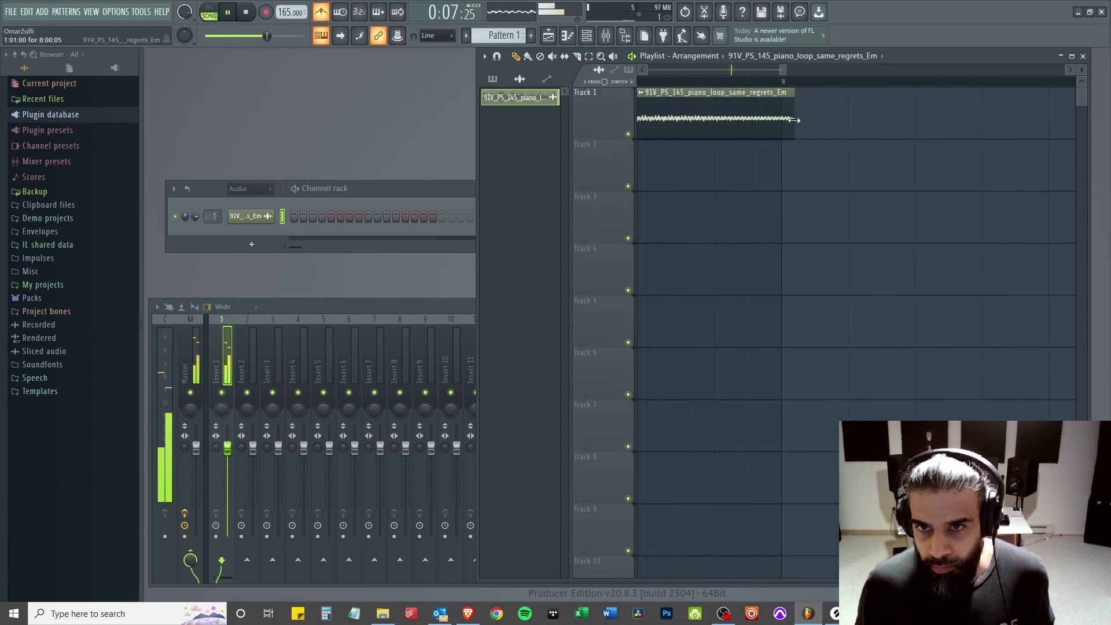
{"action": "scroll", "coordinate": [865, 138], "scroll_direction": "down", "scroll_amount": 3}
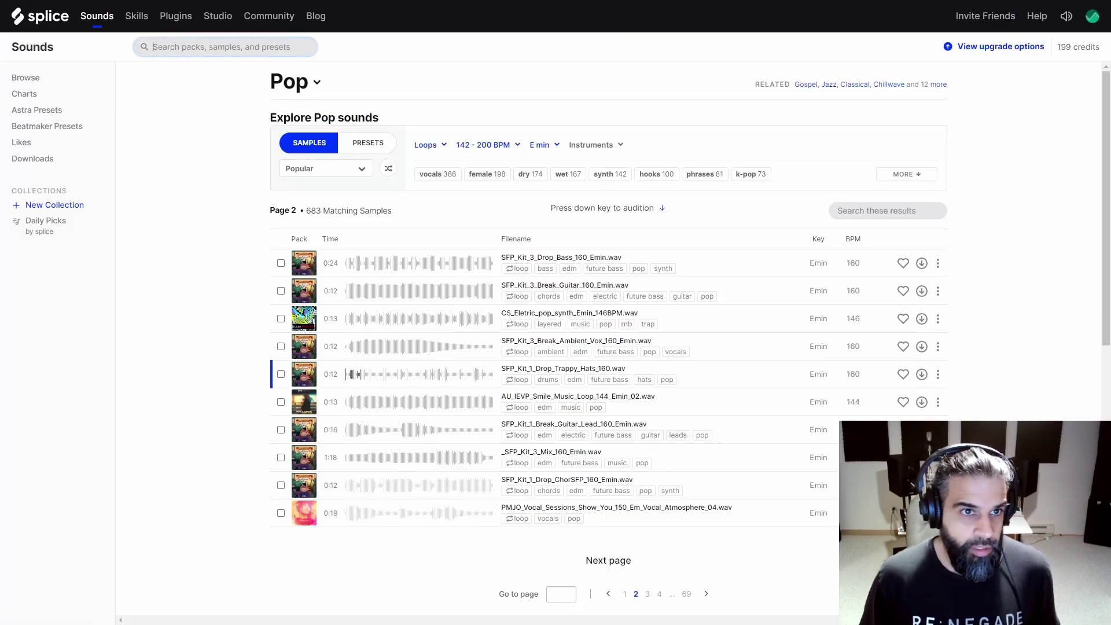
- Search the Splice website for snap samples and audition Recluse_Snaps.wav, KSHMR_snap_classic.wav and OLIVER_snap_perfect.wav
{"action": "key", "text": "Return"}
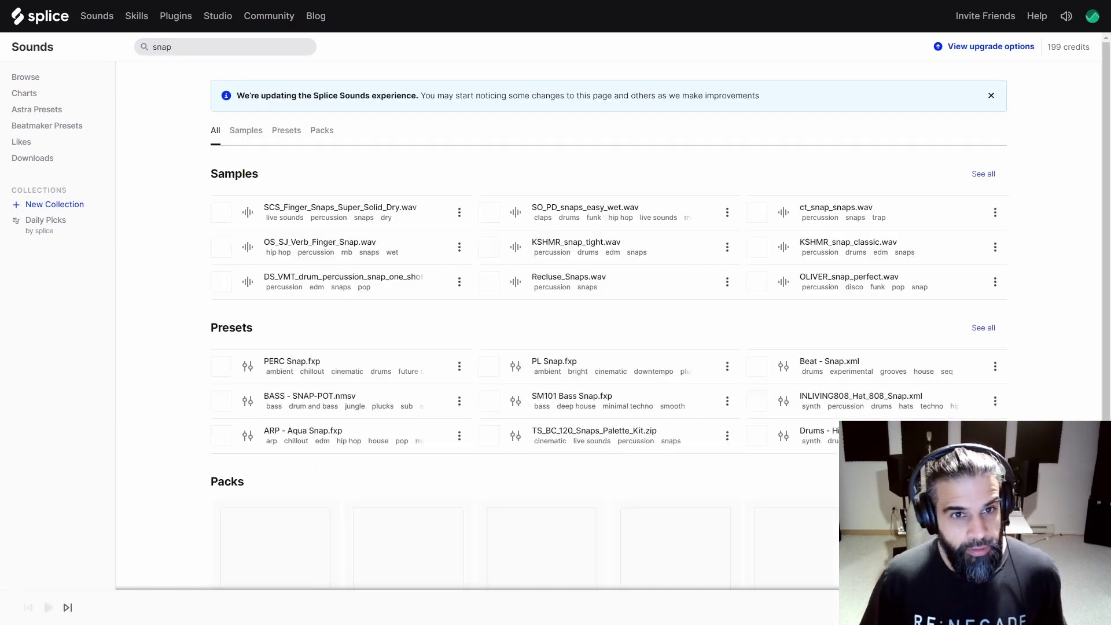
{"action": "left_click", "coordinate": [246, 130]}
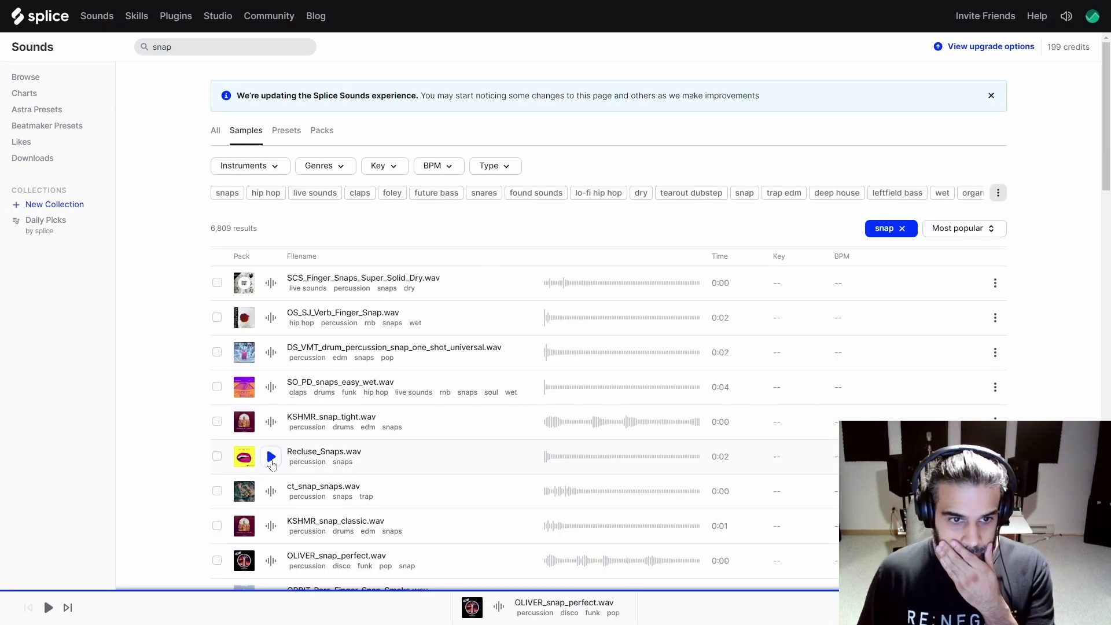
{"action": "left_click", "coordinate": [271, 456]}
{"action": "scroll", "coordinate": [272, 279], "scroll_direction": "down", "scroll_amount": 4}
{"action": "left_click", "coordinate": [272, 296]}
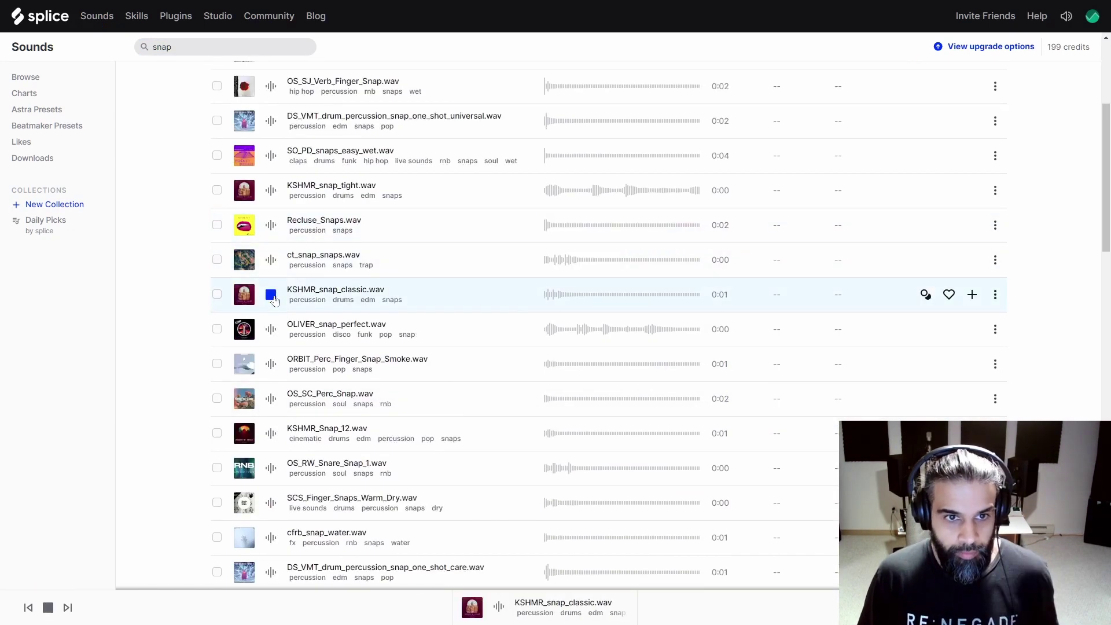
{"action": "left_click", "coordinate": [272, 330]}
- Audition more snap samples, including KSHMR_snap_mid_C#.wav and OLIVER_snap_too_clean.wav, and download CHEF_snap_v2.wav
{"action": "scroll", "coordinate": [271, 405], "scroll_direction": "down", "scroll_amount": 4}
{"action": "left_click", "coordinate": [271, 480]}
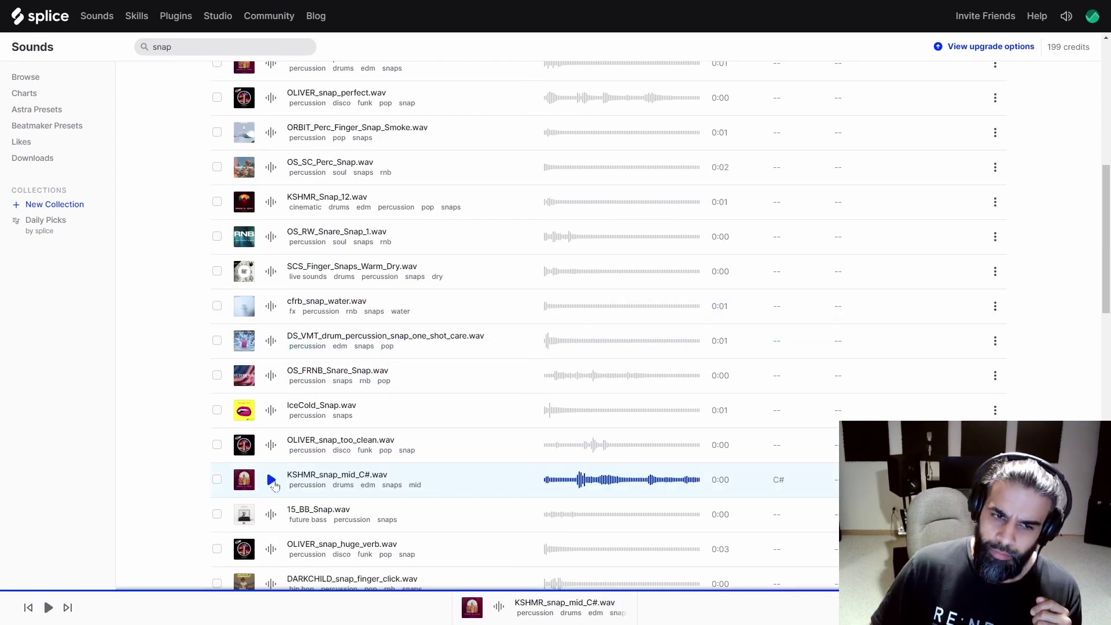
{"action": "left_click", "coordinate": [270, 445]}
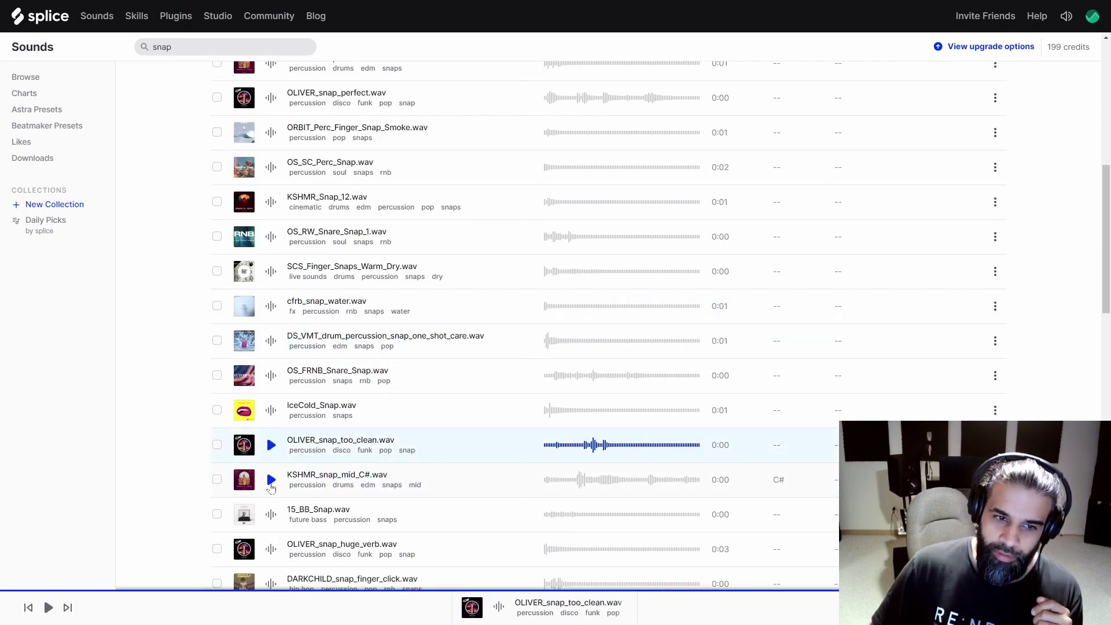
{"action": "key", "text": "Down"}
{"action": "scroll", "coordinate": [349, 400], "scroll_direction": "down", "scroll_amount": 5}
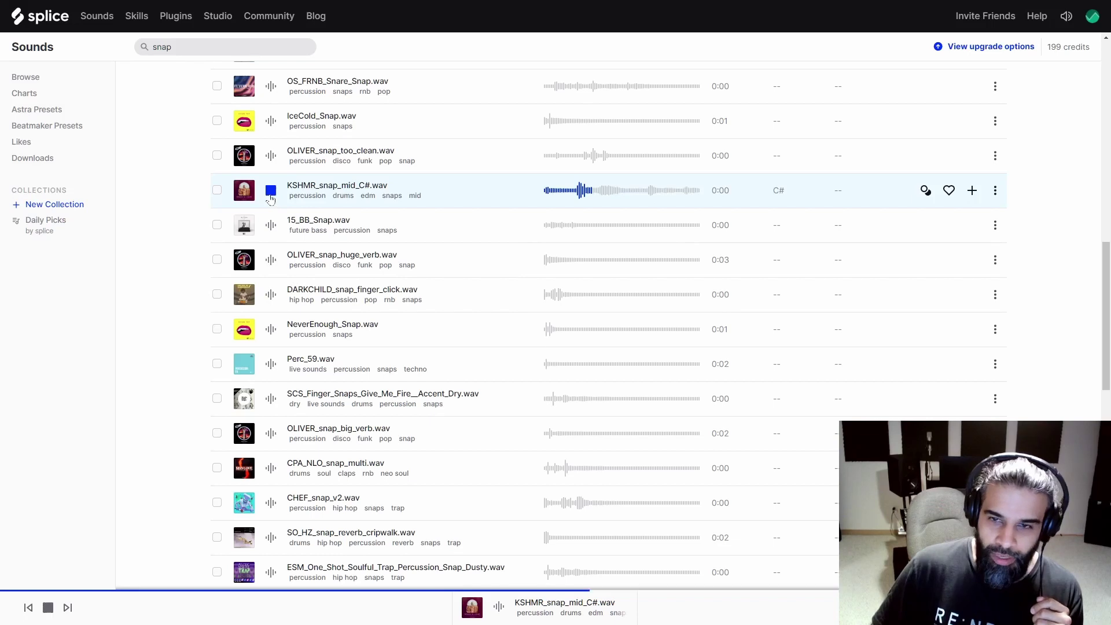
{"action": "scroll", "coordinate": [274, 261], "scroll_direction": "down", "scroll_amount": 3}
{"action": "left_click", "coordinate": [272, 332]}
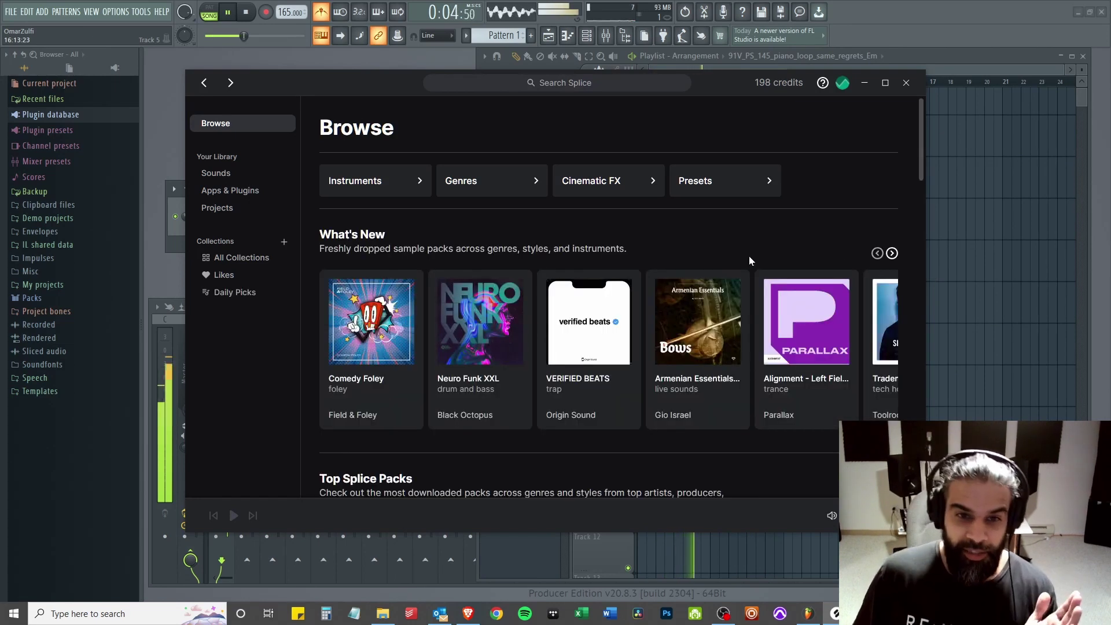
- Switch to the Splice app's Sounds library and add CHEF_snap_v2 to the FL Studio channel rack
{"action": "left_click", "coordinate": [250, 176]}
{"action": "left_click_drag", "start_coordinate": [373, 83], "coordinate": [676, 97]}
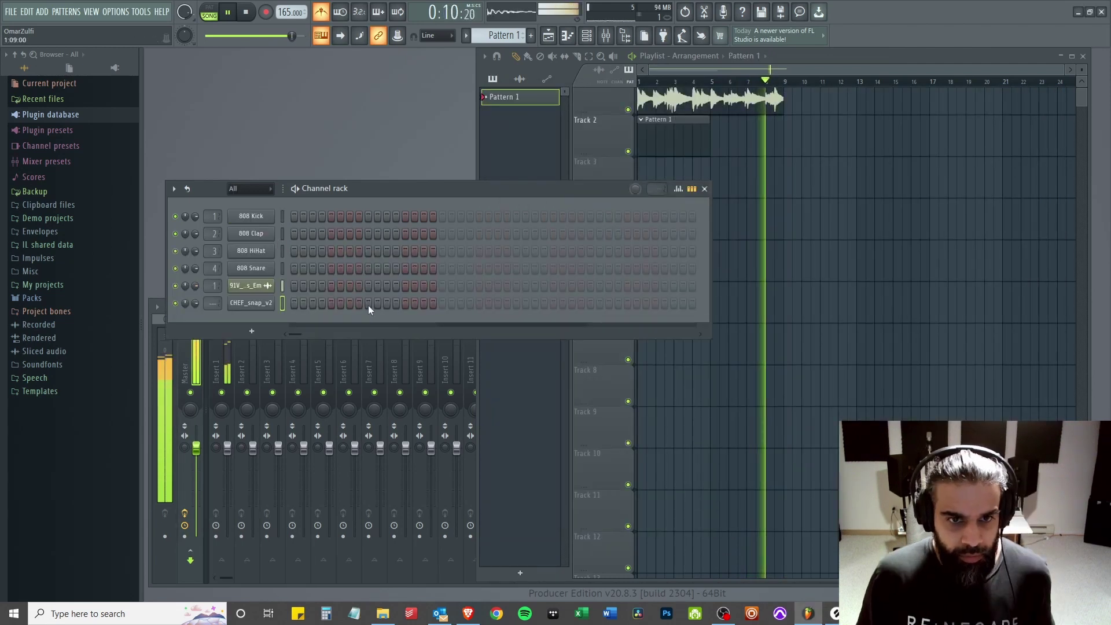
- Program CHEF_snap_v2 hits on steps 9, 25, 41 and 57, and repeat Pattern 1 on Track 2 from bar 5
{"action": "left_click", "coordinate": [368, 303]}
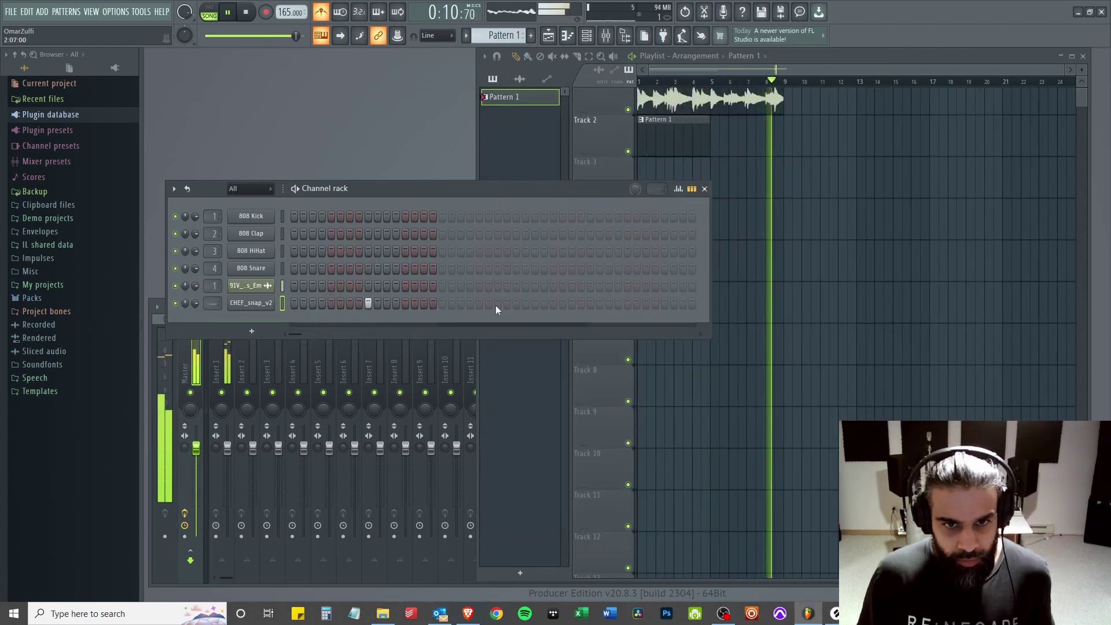
{"action": "left_click", "coordinate": [516, 303]}
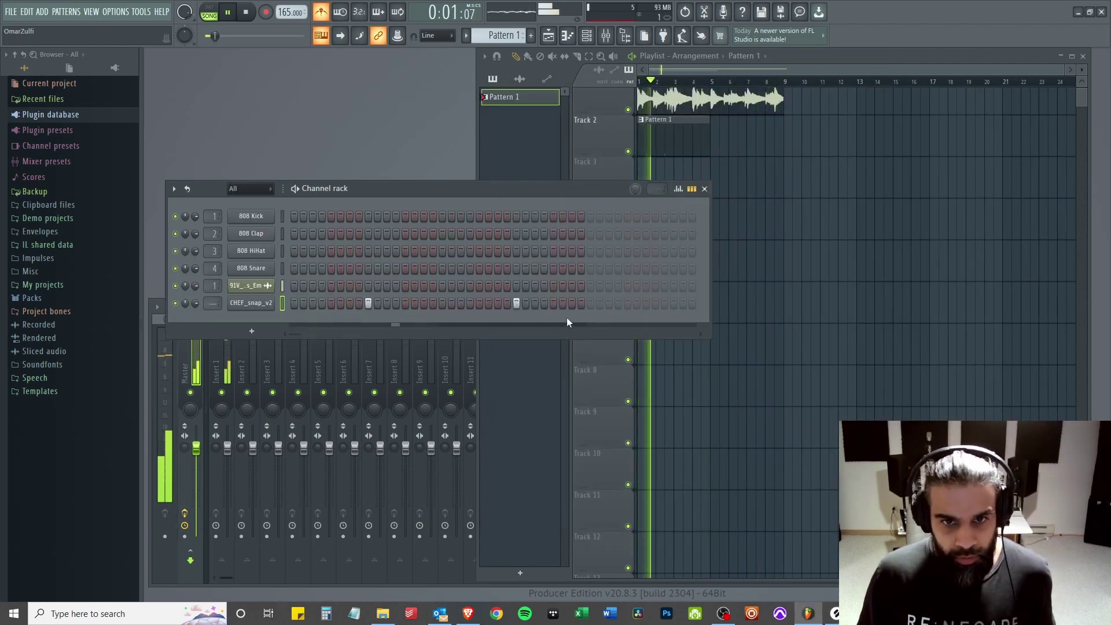
{"action": "left_click", "coordinate": [744, 129]}
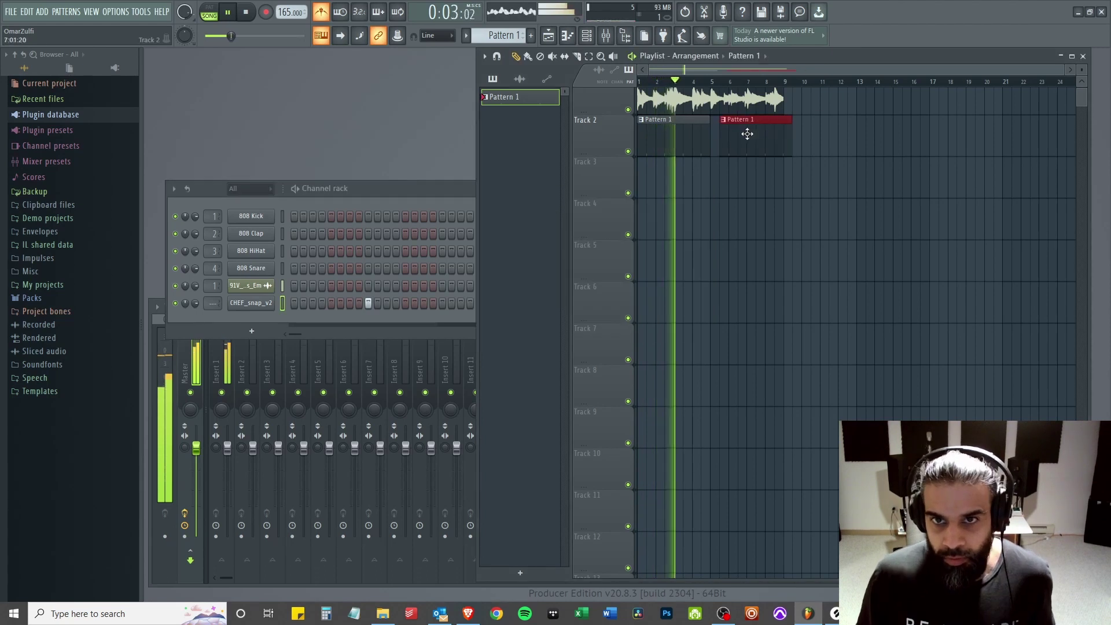
{"action": "left_click", "coordinate": [351, 190]}
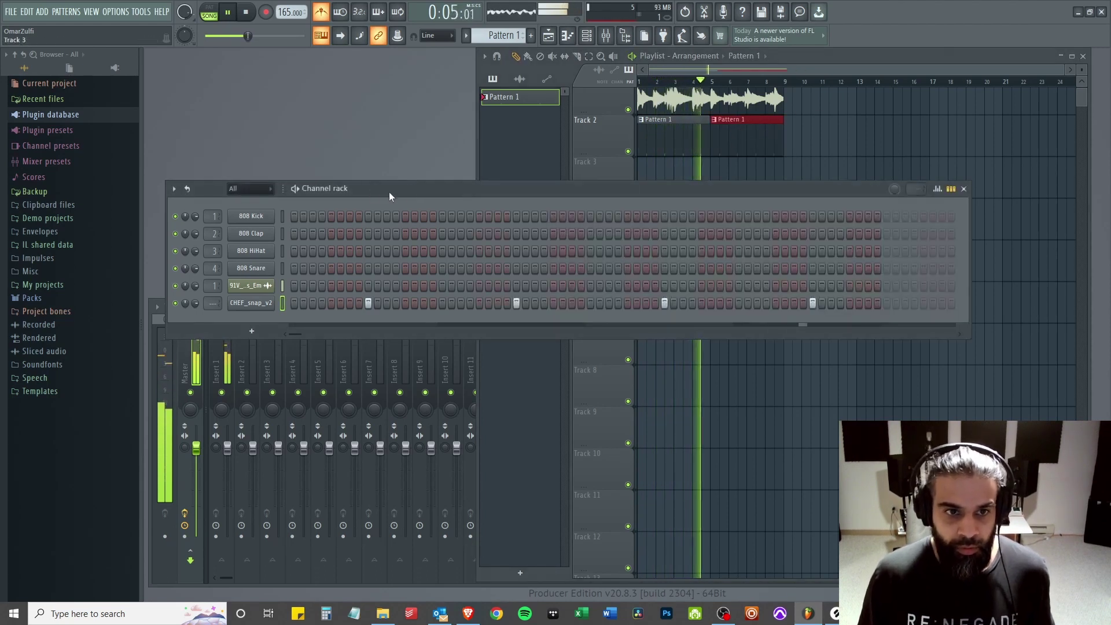
- Boost the gain of the CHEF_snap_v2 sample to about 17% in its channel settings
{"action": "left_click", "coordinate": [250, 303]}
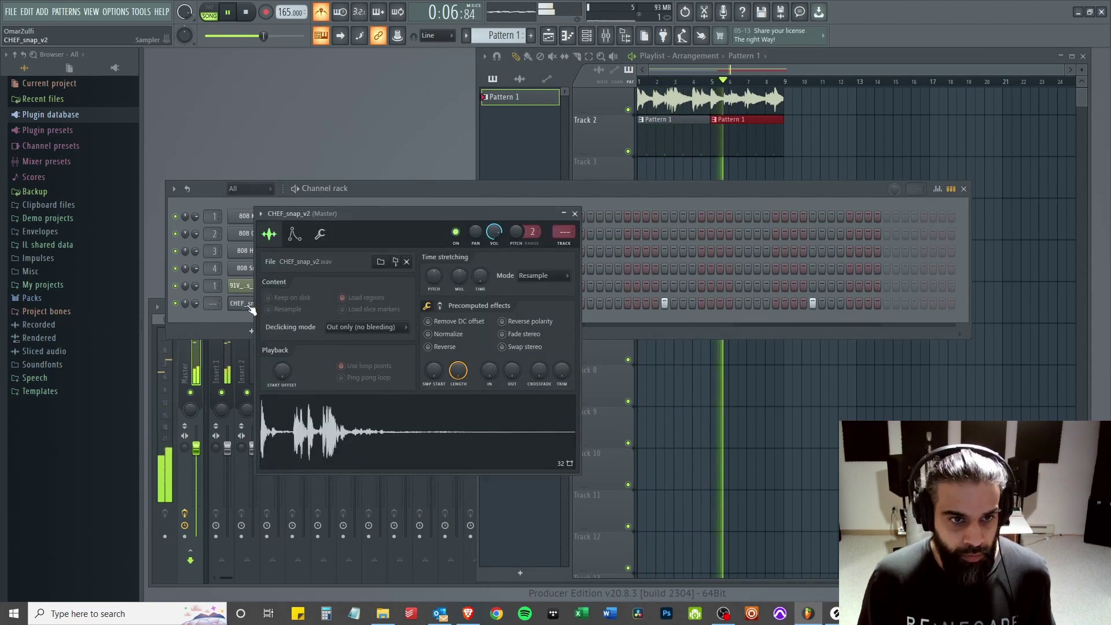
{"action": "left_click", "coordinate": [440, 306]}
{"action": "left_click_drag", "start_coordinate": [434, 326], "coordinate": [421, 317]}
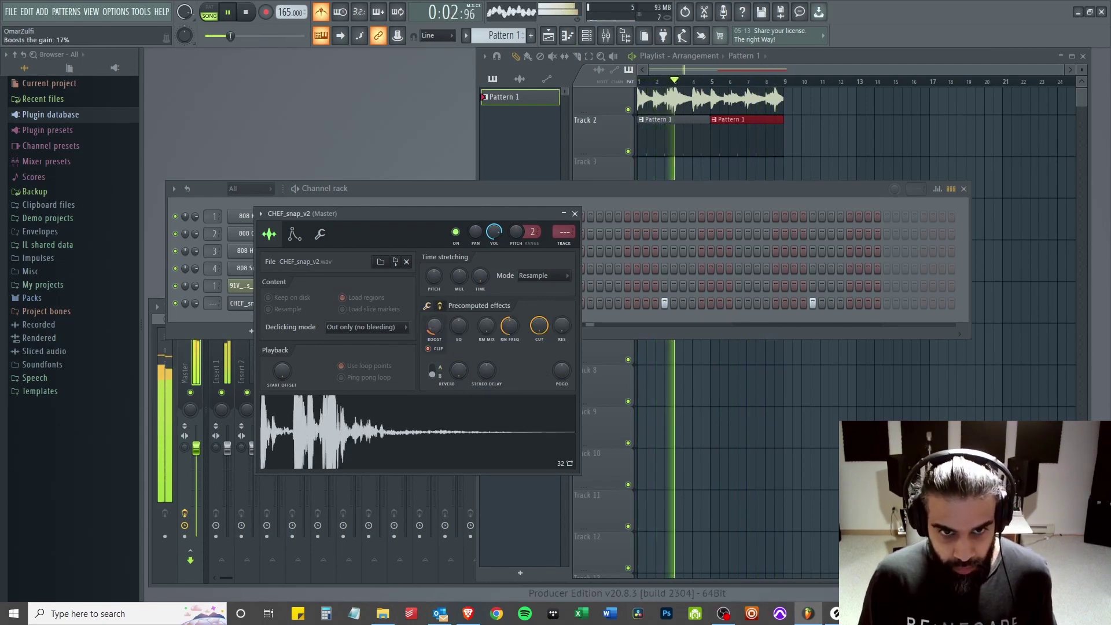
- Shorten the CHEF_snap_v2 sample's length and shift its pitch to -200 cents with the Auto stretching mode
{"action": "left_click", "coordinate": [439, 306]}
{"action": "left_click_drag", "start_coordinate": [457, 370], "coordinate": [458, 381]}
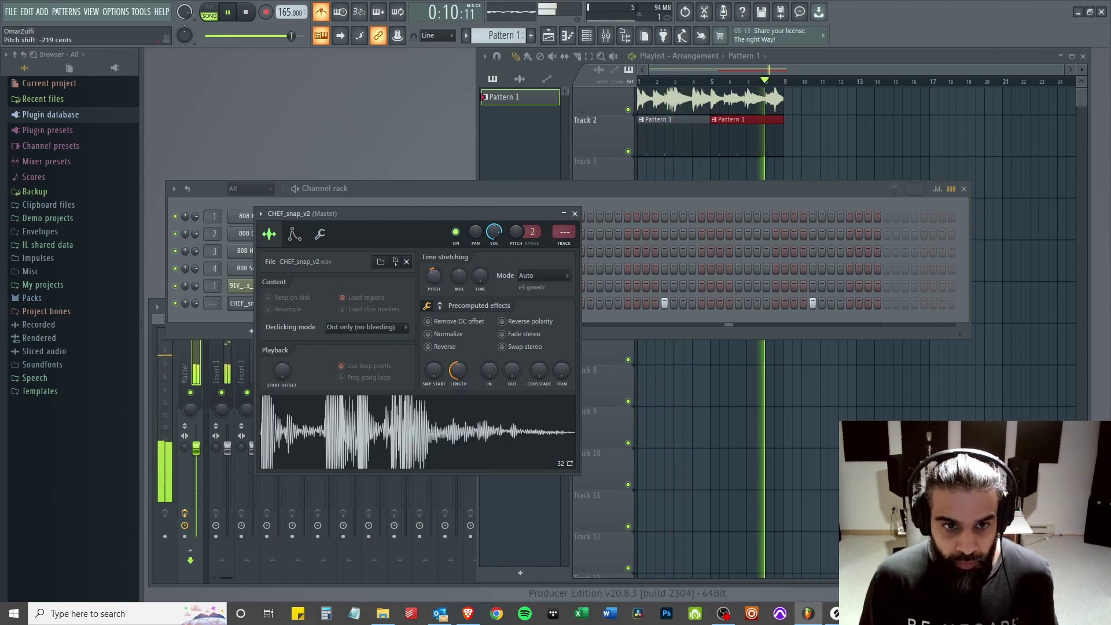
{"action": "left_click_drag", "start_coordinate": [434, 276], "coordinate": [433, 282]}
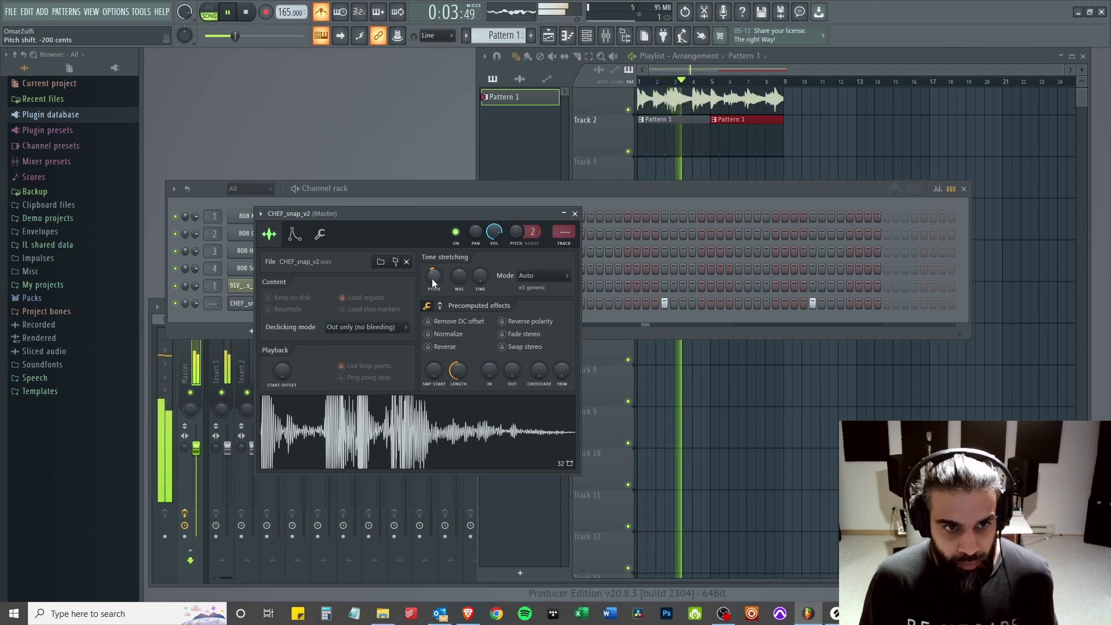
{"action": "left_click", "coordinate": [327, 209]}
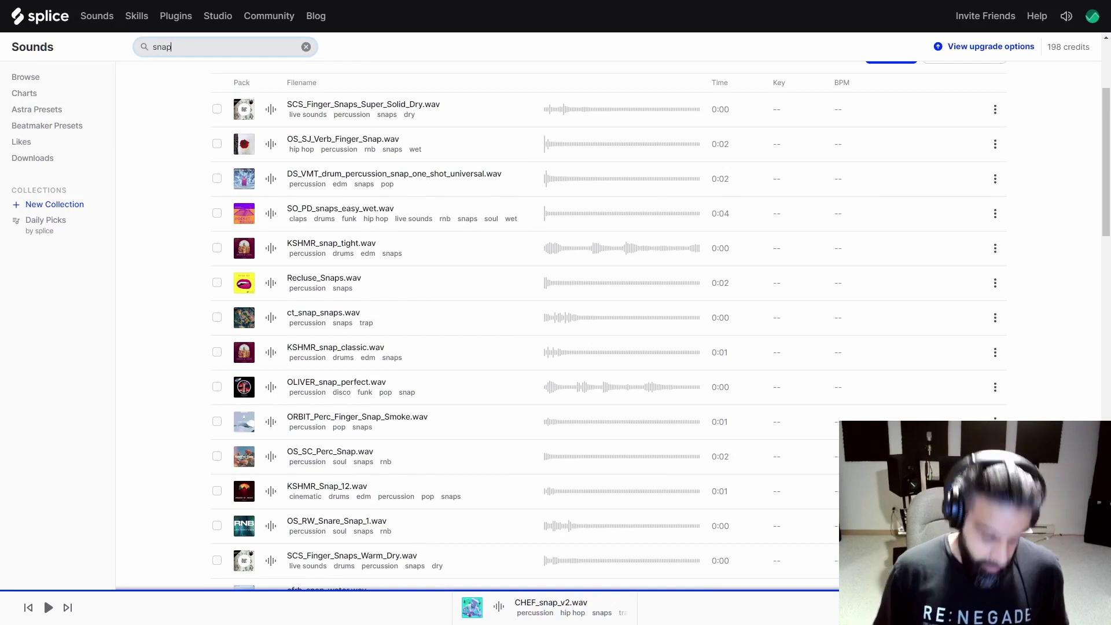
- Search the Splice website for snare, limit the results to samples, and filter them by hip hop
{"action": "key", "text": "Return"}
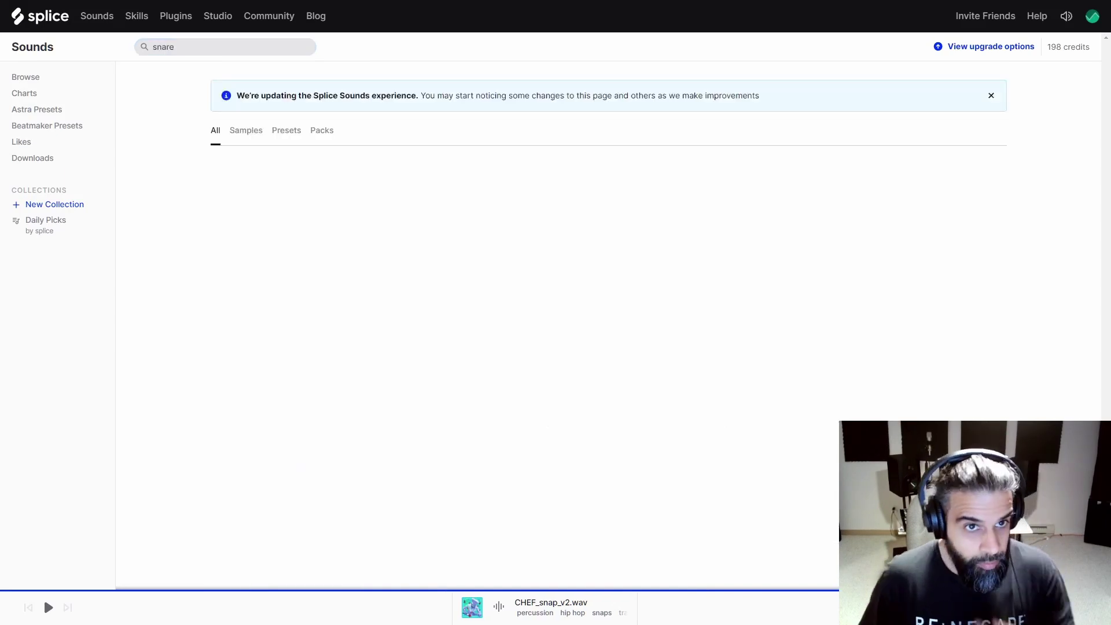
{"action": "left_click", "coordinate": [246, 130]}
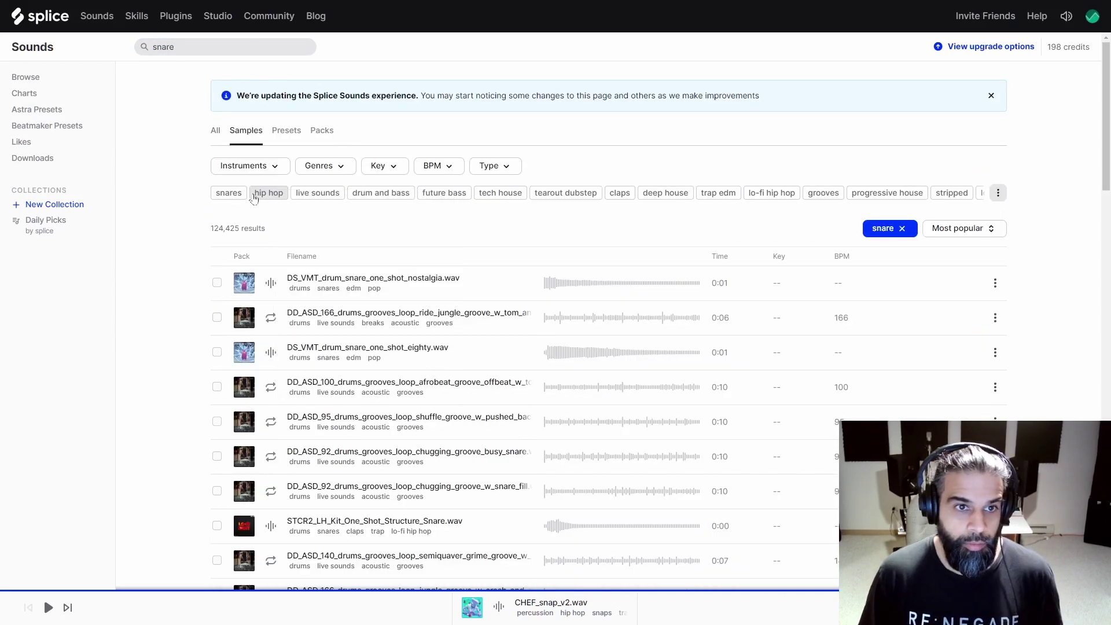
{"action": "left_click", "coordinate": [268, 192]}
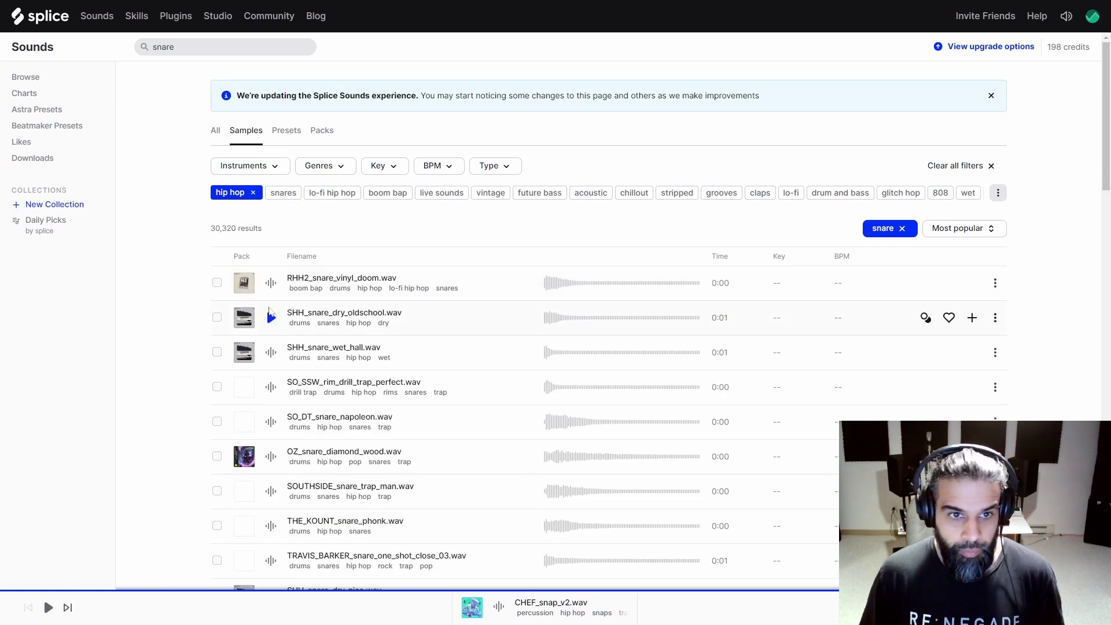
- Audition the first six hip hop snares and download OZ_snare_diamond_wood.wav
{"action": "left_click", "coordinate": [271, 285]}
{"action": "left_click", "coordinate": [272, 318]}
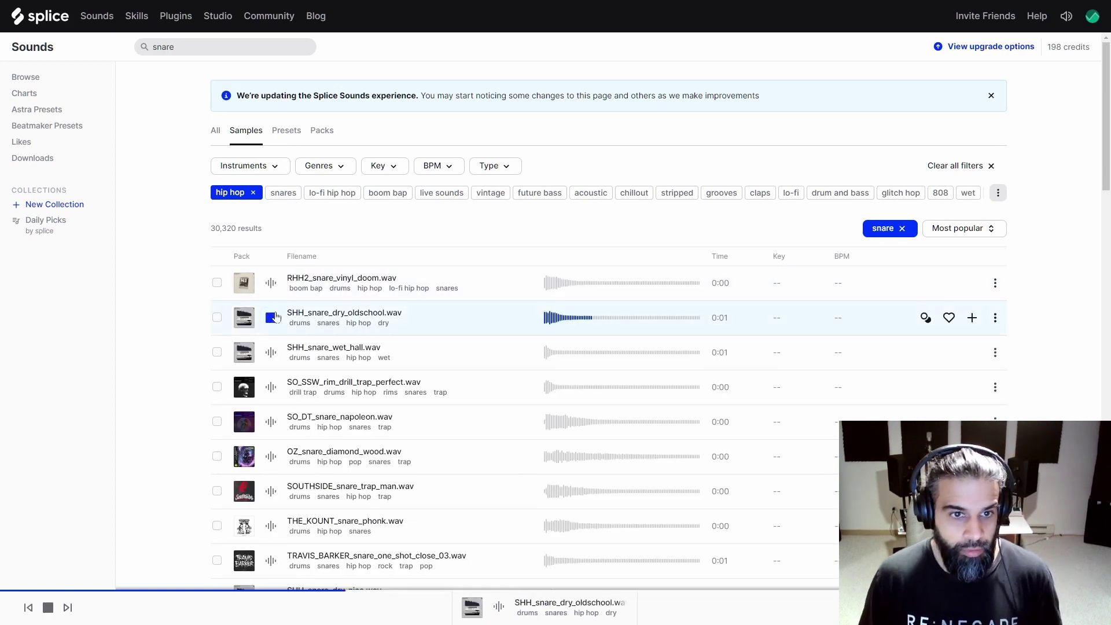
{"action": "left_click", "coordinate": [271, 352]}
{"action": "left_click", "coordinate": [271, 387]}
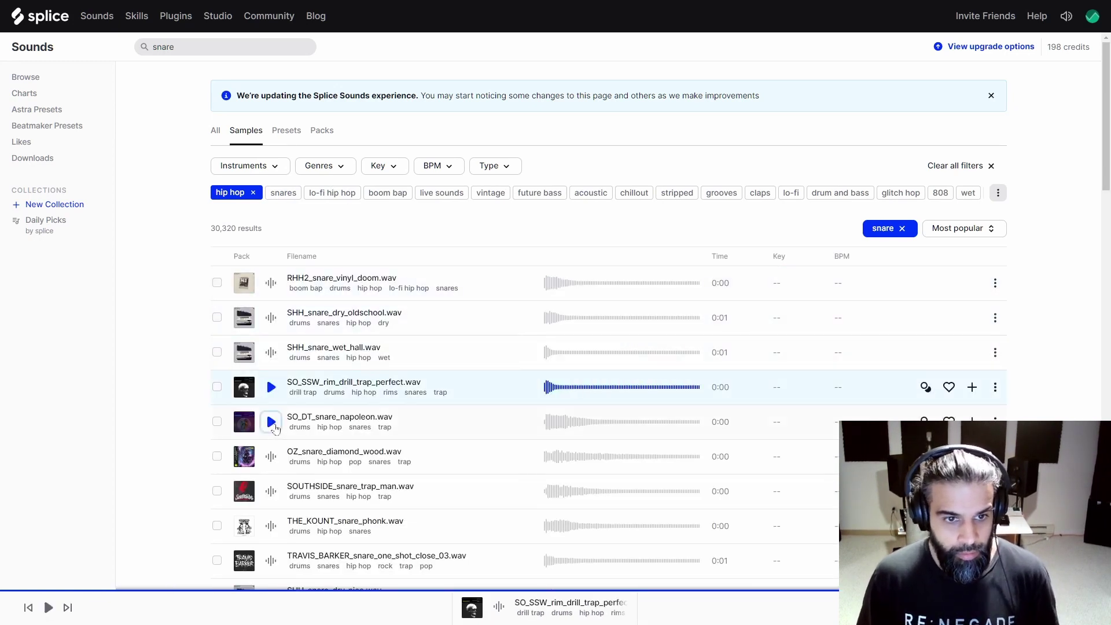
{"action": "left_click", "coordinate": [271, 422]}
{"action": "left_click", "coordinate": [271, 456]}
{"action": "scroll", "coordinate": [274, 346], "scroll_direction": "down", "scroll_amount": 2}
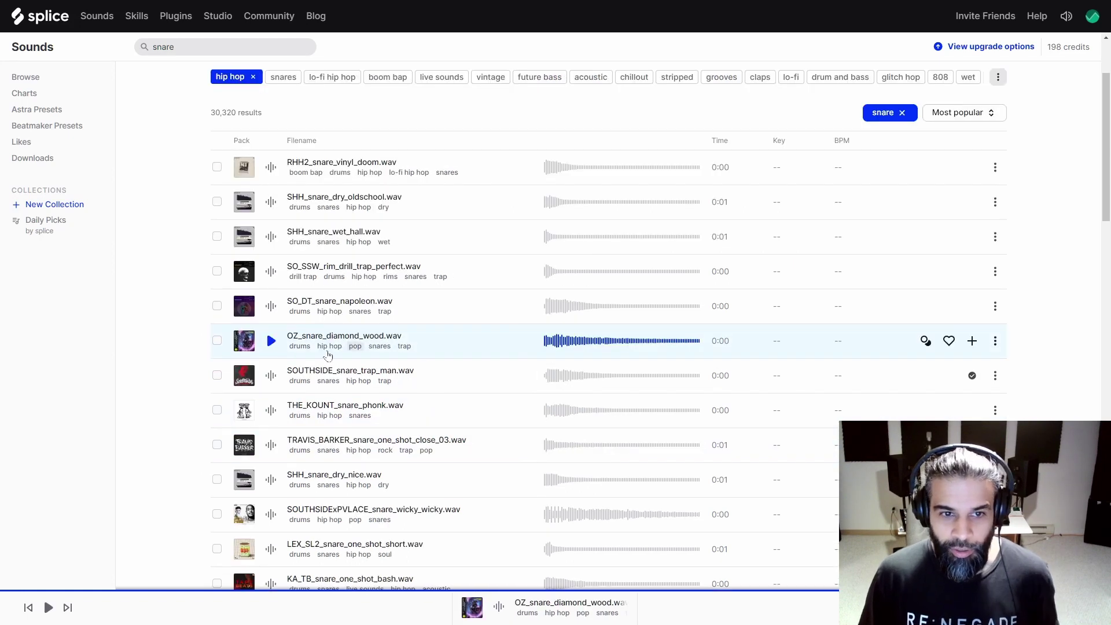
{"action": "left_click", "coordinate": [975, 342]}
- Switch to FL Studio and replace the 808 Snare channel's sample with OZ_snare_diamond_wood from the Splice app
{"action": "key", "text": "alt+Tab"}
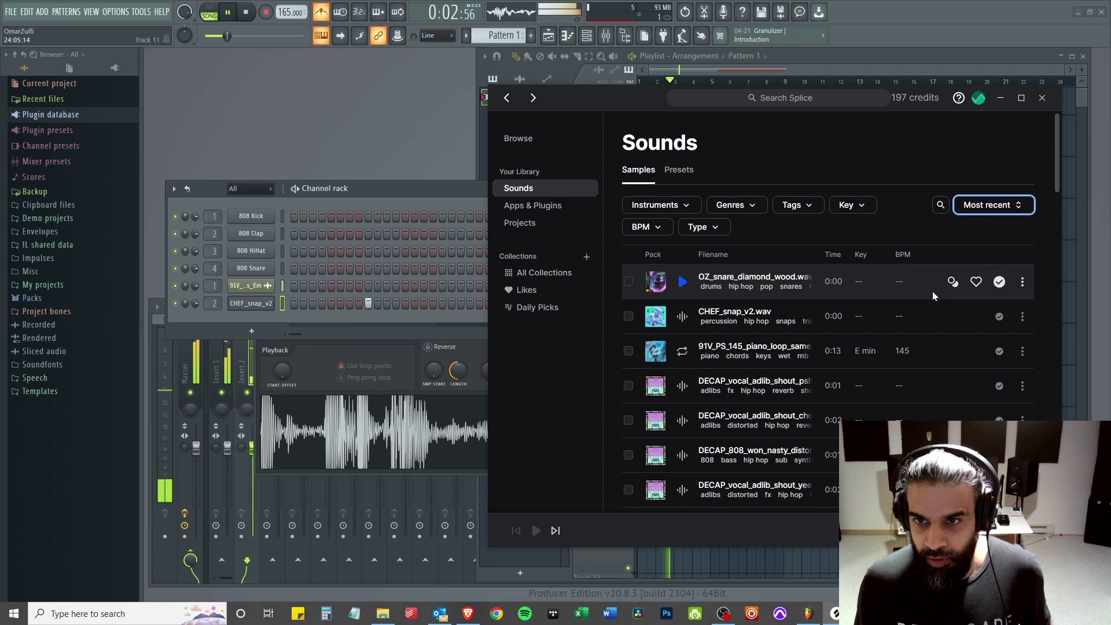
{"action": "left_click_drag", "start_coordinate": [952, 295], "coordinate": [349, 313]}
{"action": "left_click_drag", "start_coordinate": [237, 264], "coordinate": [239, 267]}
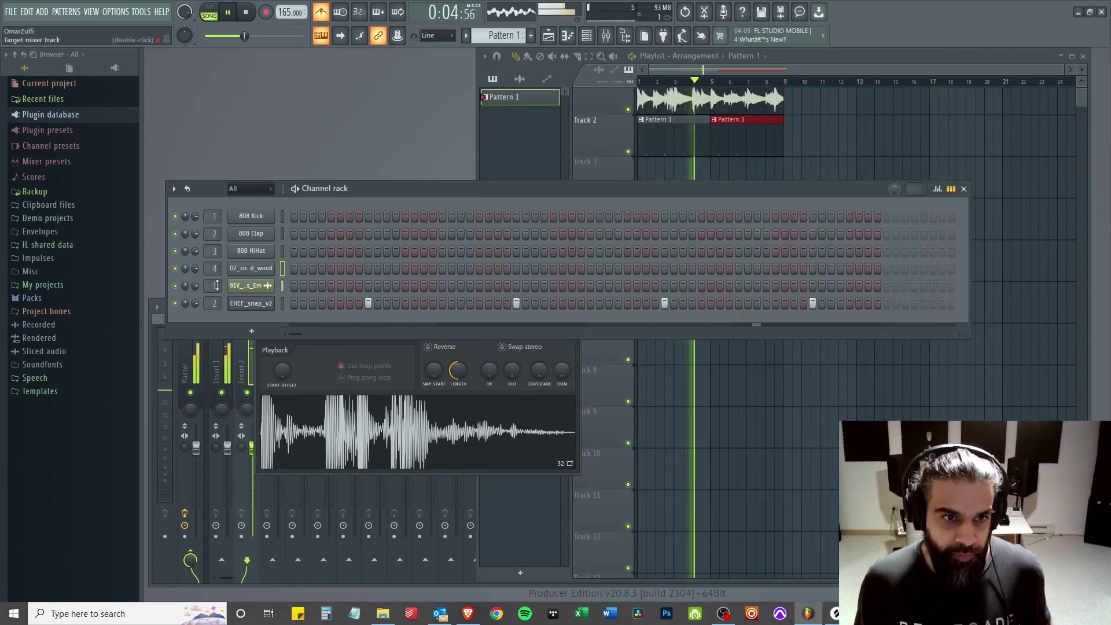
- Boost OZ_snare_diamond_wood's gain to 7% with clipping enabled, and add extra snare hits at steps 19 and 47 of Pattern 1
{"action": "left_click", "coordinate": [250, 268]}
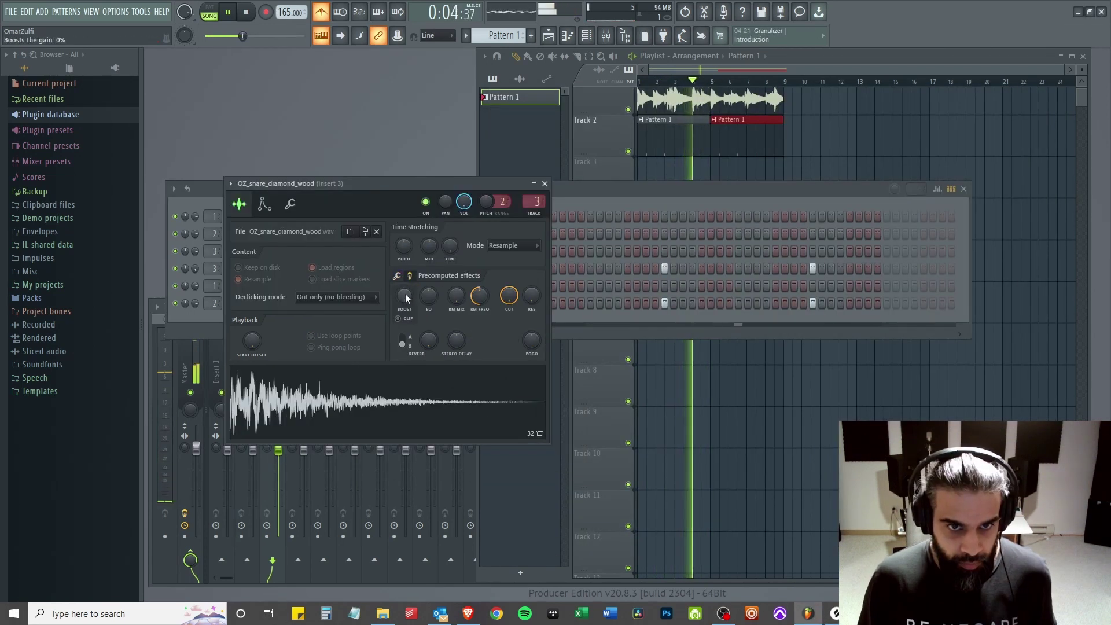
{"action": "mouse_move", "coordinate": [404, 296]}
{"action": "left_mouse_down"}
{"action": "mouse_move", "coordinate": [404, 322]}
{"action": "mouse_move", "coordinate": [404, 300]}
{"action": "left_mouse_up"}
{"action": "left_click", "coordinate": [397, 319]}
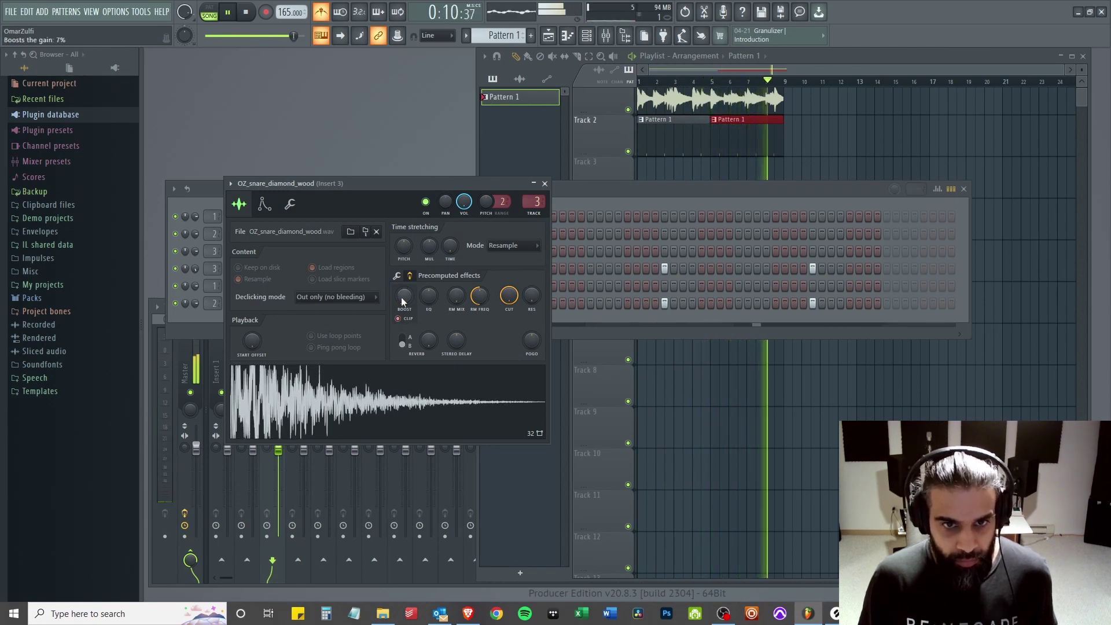
{"action": "left_click", "coordinate": [544, 184]}
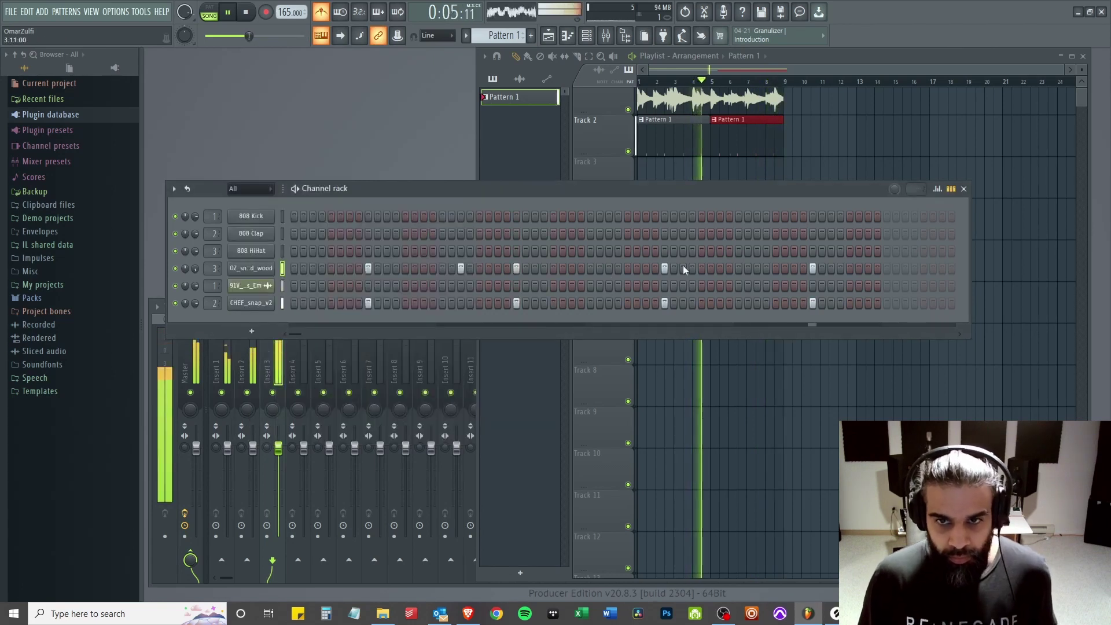
{"action": "left_click", "coordinate": [720, 269]}
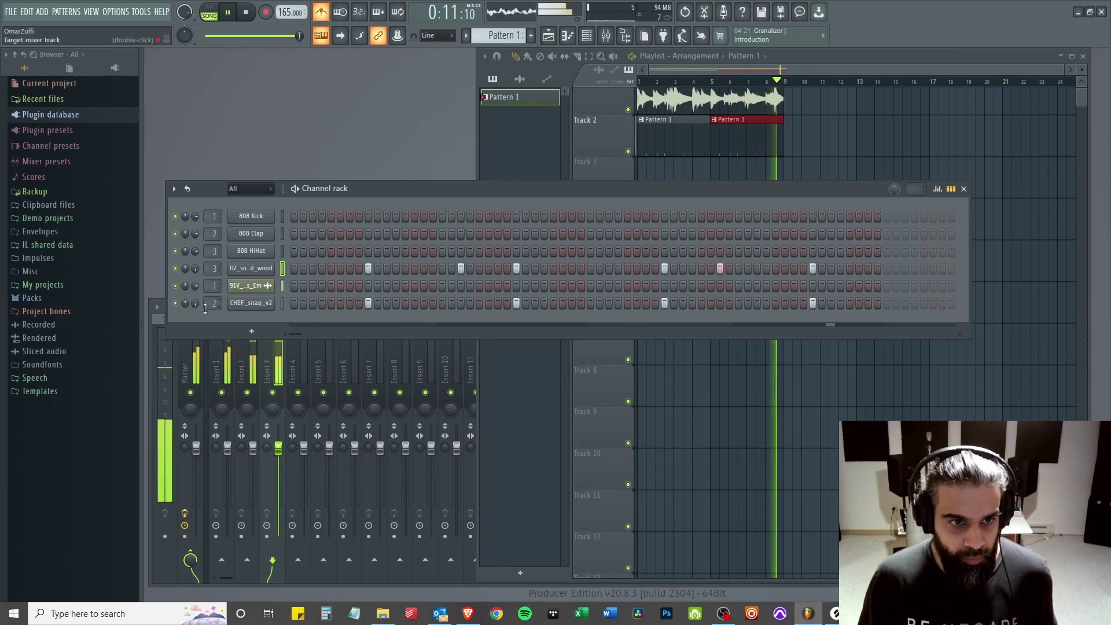
- Shorten the OZ_snare_diamond_wood sample by setting its length to 67%, and close its channel settings
{"action": "left_click", "coordinate": [250, 268]}
{"action": "left_click_drag", "start_coordinate": [428, 348], "coordinate": [434, 343]}
{"action": "scroll", "coordinate": [430, 345], "scroll_direction": "up", "scroll_amount": 5}
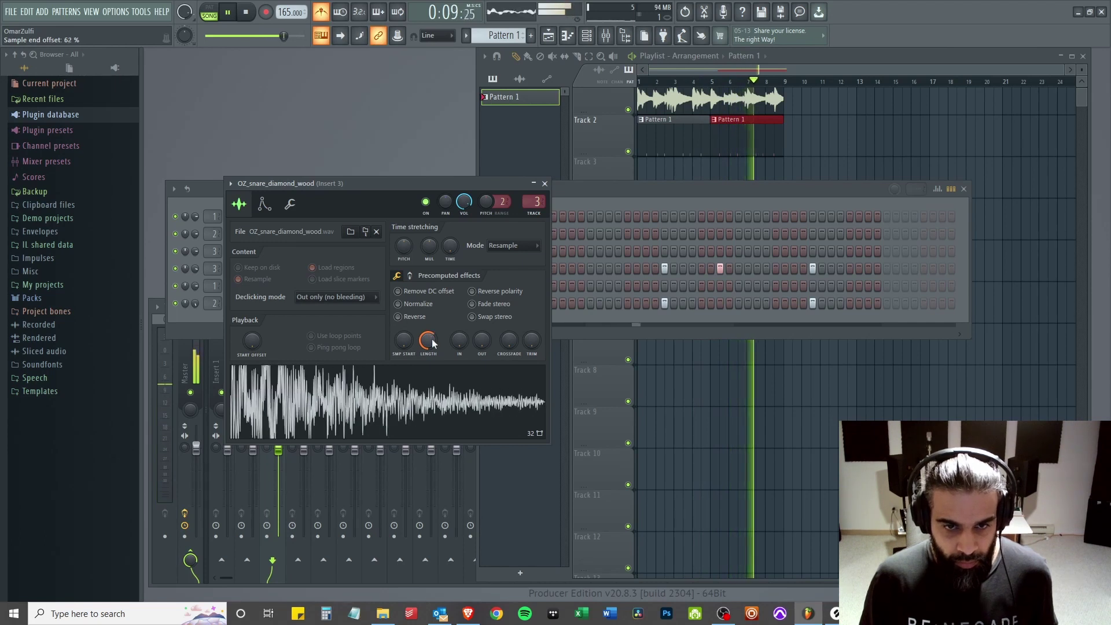
{"action": "scroll", "coordinate": [430, 346], "scroll_direction": "up", "scroll_amount": 3}
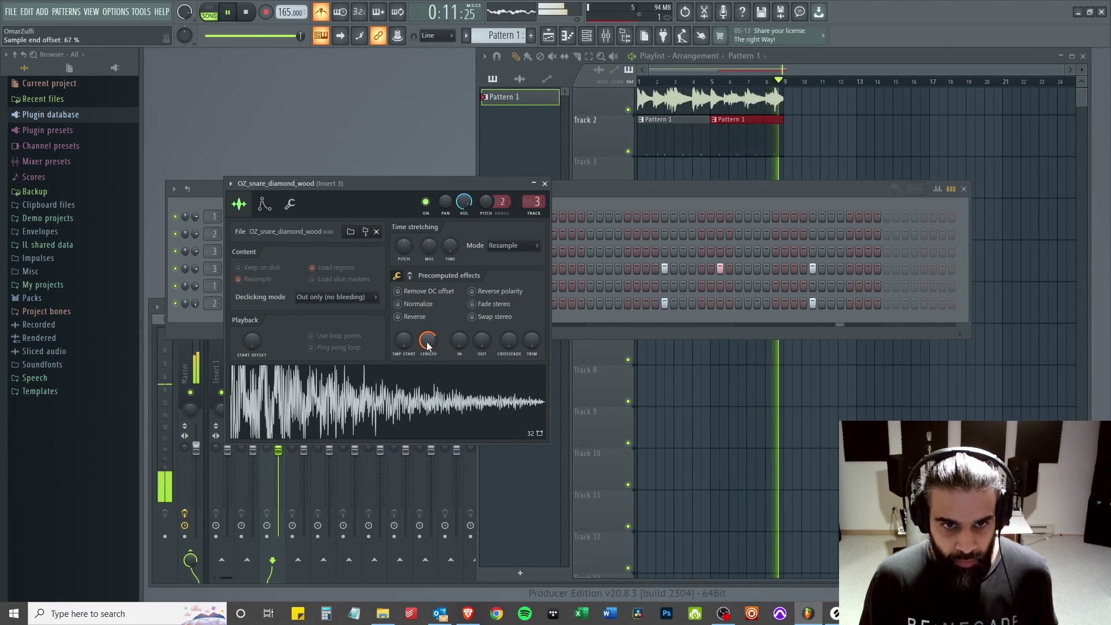
{"action": "left_click", "coordinate": [545, 183]}
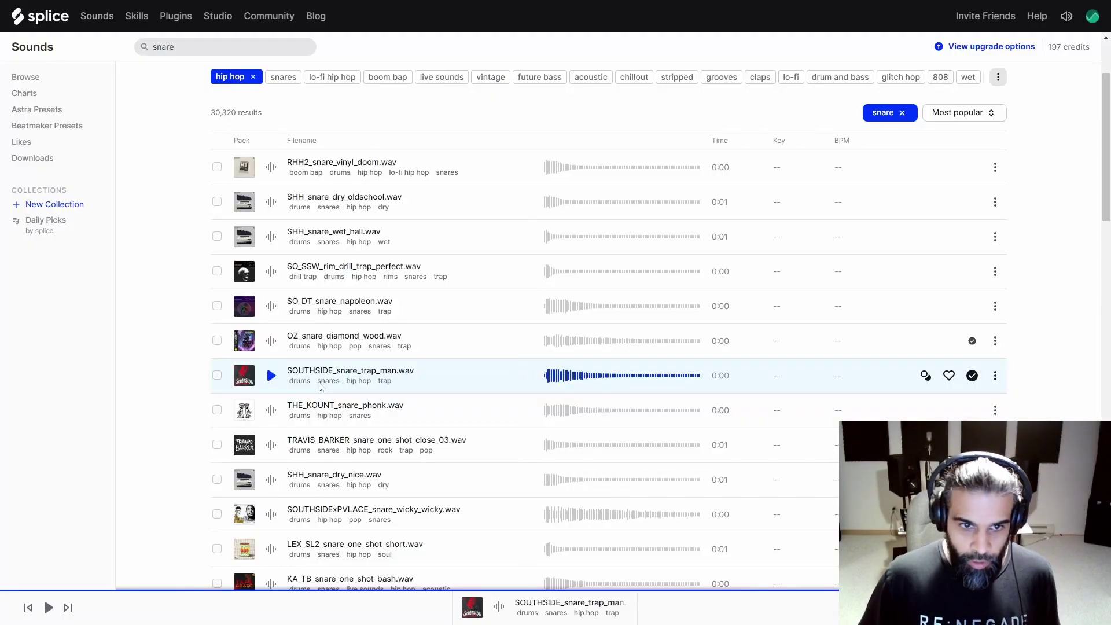
- Search the Splice desktop app for southside snare, audition SOUTHSIDE_snare_trap_man, and load it into FL Studio's 808 Clap channel
{"action": "key", "text": "alt+Tab"}
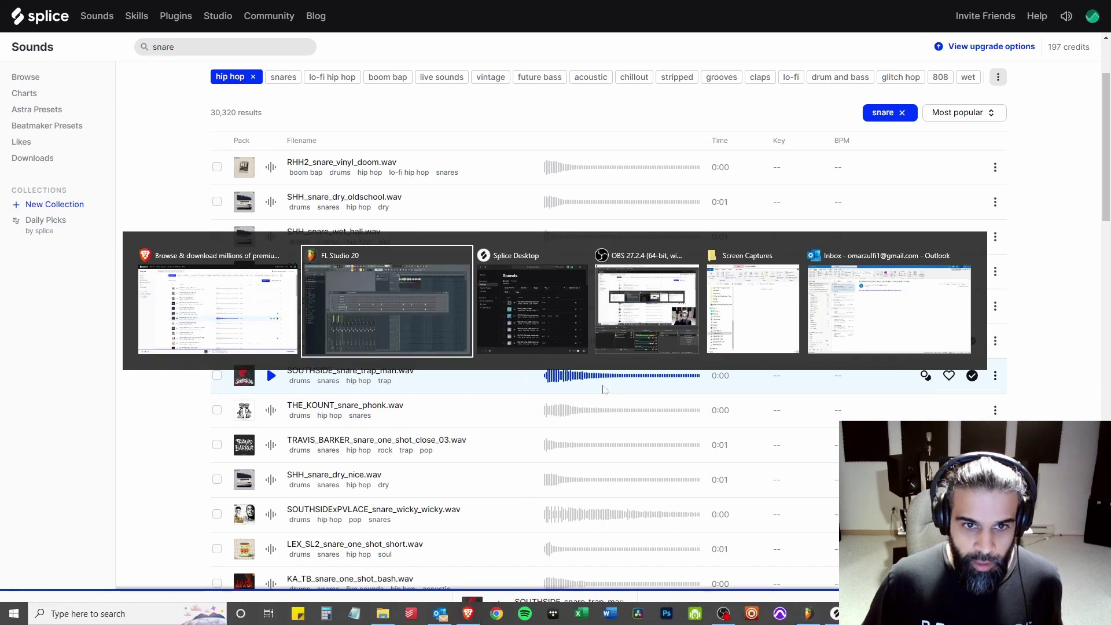
{"action": "key", "text": "alt+Tab"}
{"action": "key", "text": "Tab"}
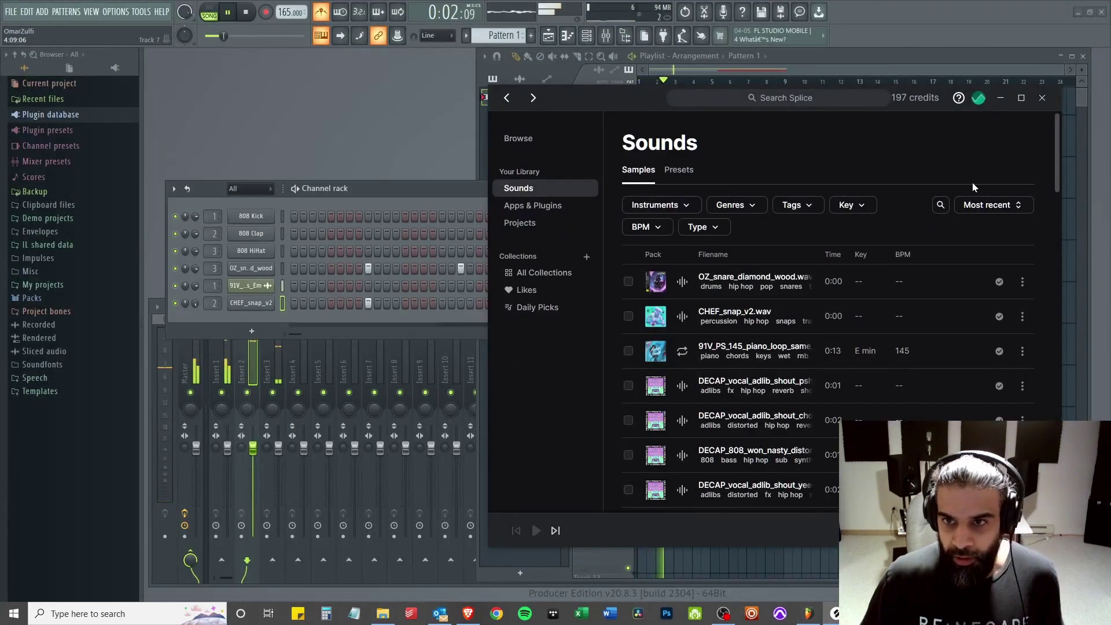
{"action": "type", "text": "southside snare"}
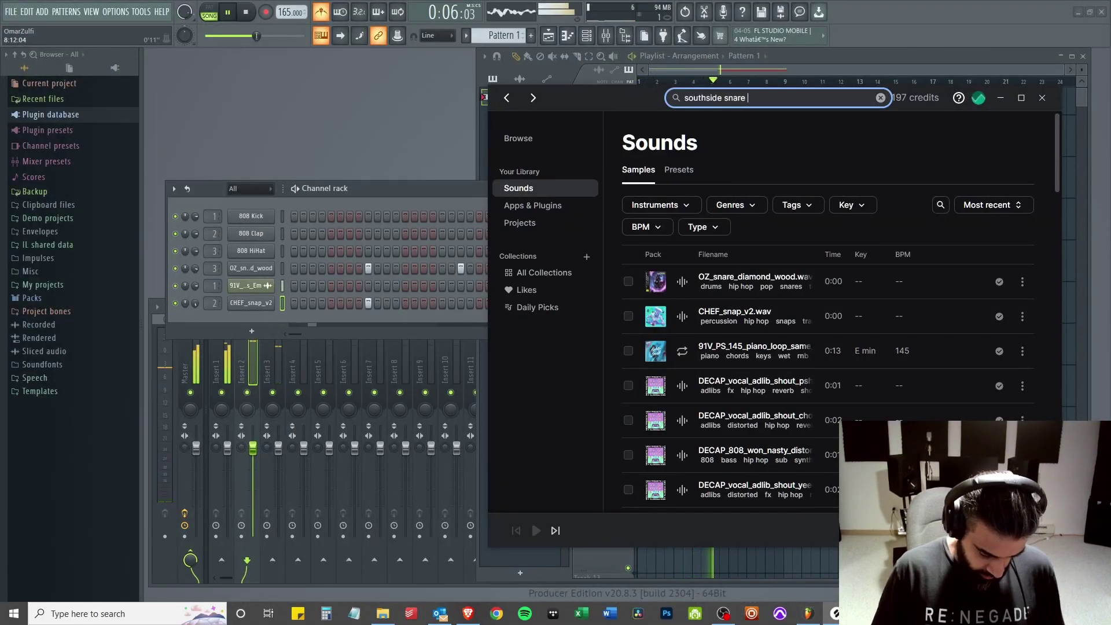
{"action": "left_click", "coordinate": [681, 397]}
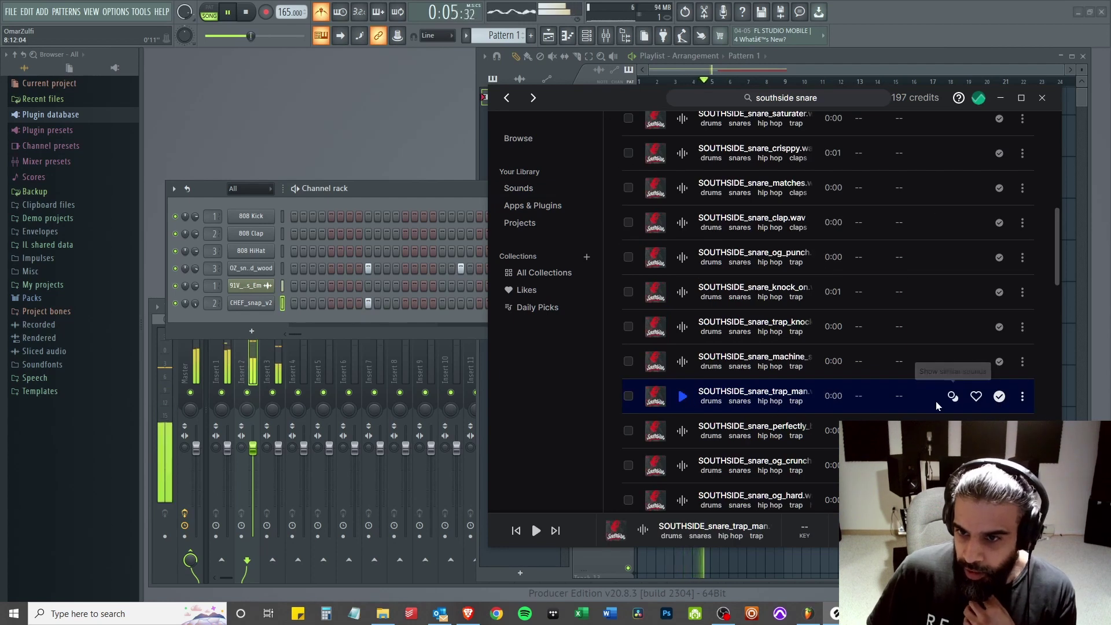
{"action": "left_click_drag", "start_coordinate": [918, 404], "coordinate": [255, 289]}
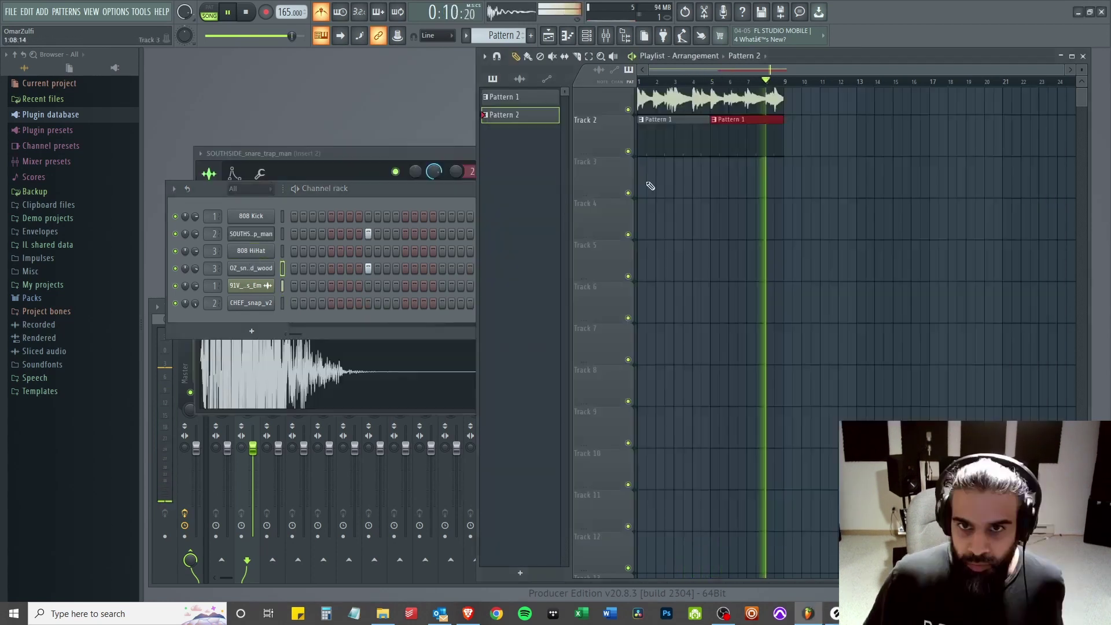
- Place two Pattern 2 clips back to back on playlist Track 3, starting at bars 1 and 5
{"action": "left_click", "coordinate": [650, 188]}
{"action": "left_click_drag", "start_coordinate": [675, 190], "coordinate": [668, 181]}
{"action": "left_click", "coordinate": [723, 183]}
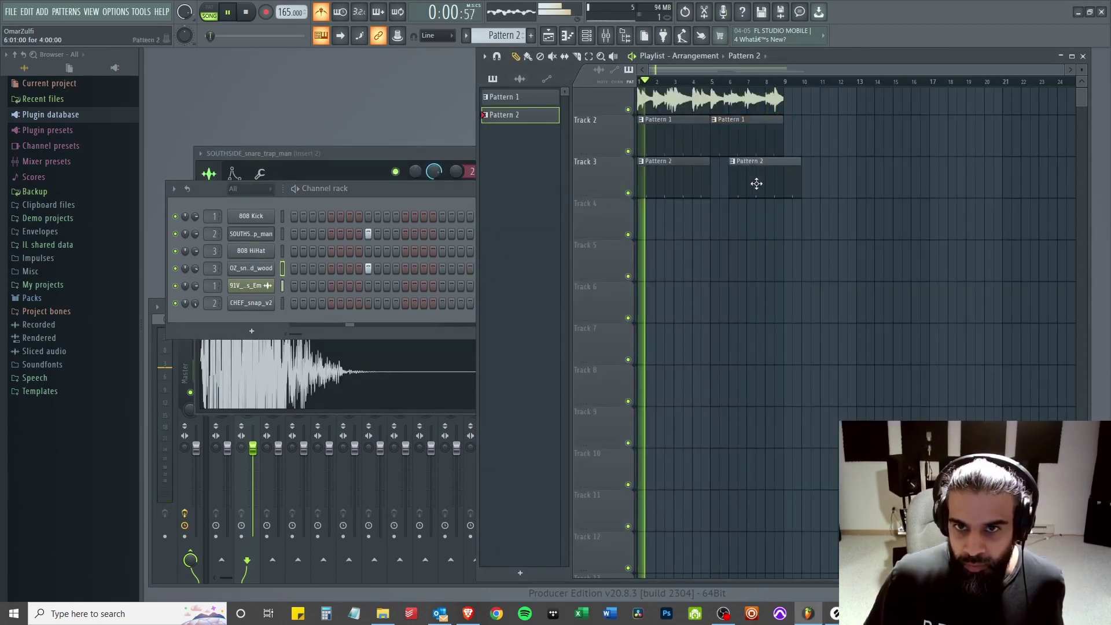
- Add SOUTHSIDE_snare_trap_man hits at steps 19, 47 and 51 of Pattern 2, plus an OZ_snare_diamond_wood hit at step 63
{"action": "left_click", "coordinate": [433, 194]}
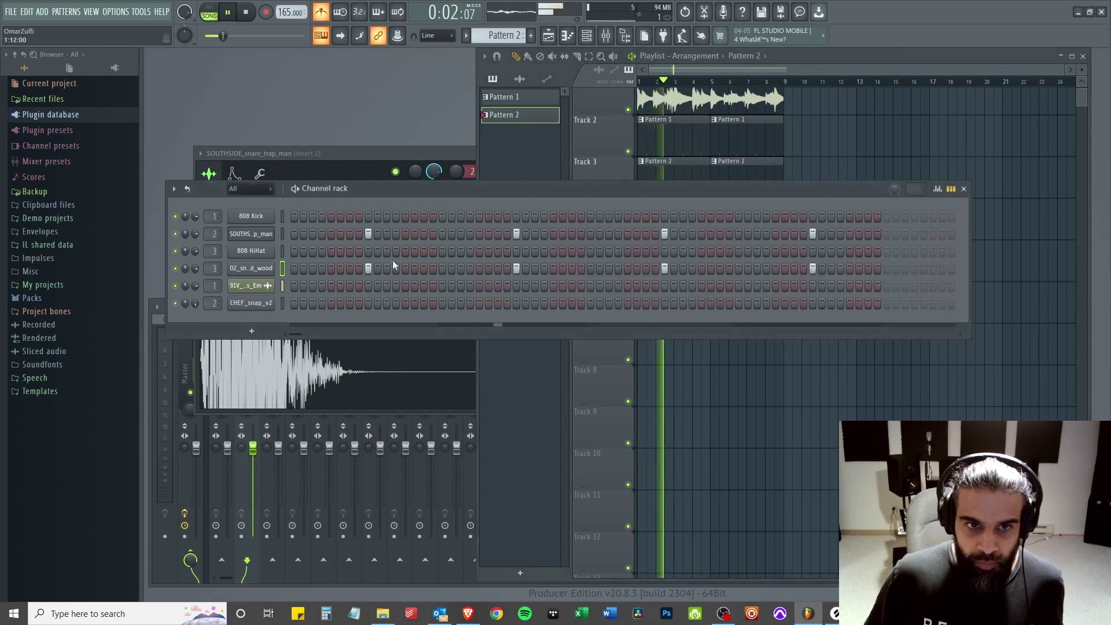
{"action": "left_click", "coordinate": [461, 234]}
{"action": "key", "text": "space"}
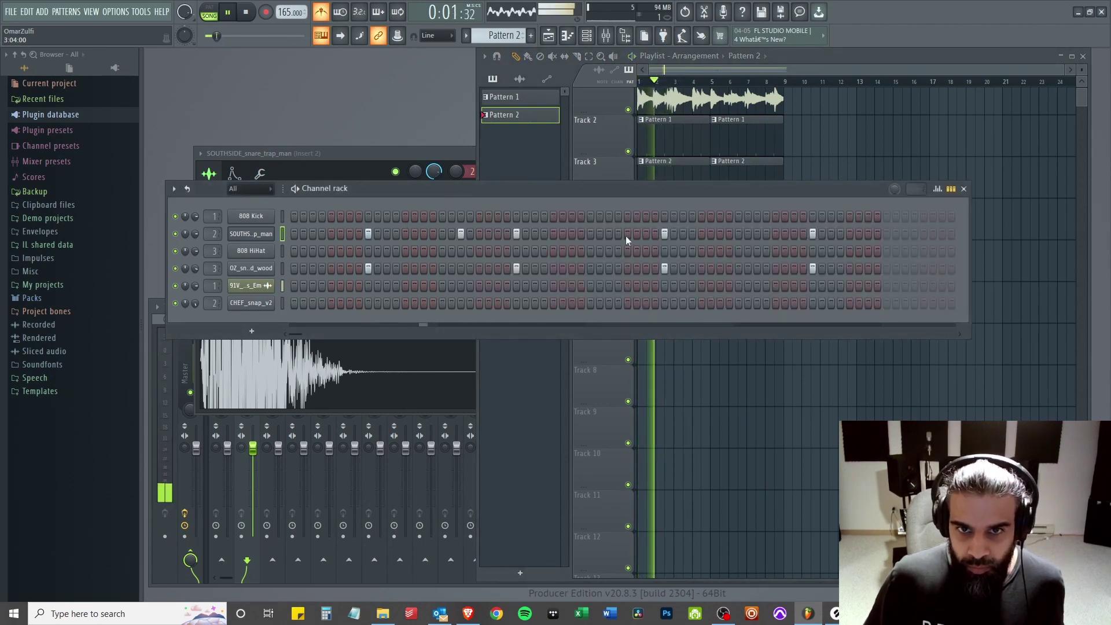
{"action": "left_click", "coordinate": [720, 234]}
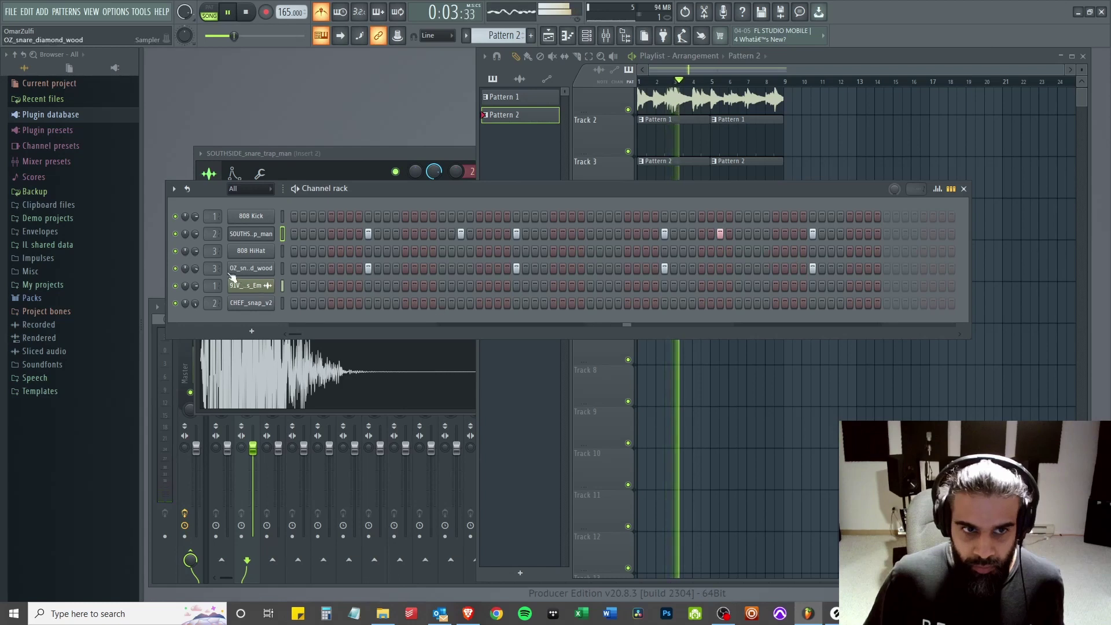
{"action": "left_click", "coordinate": [868, 269]}
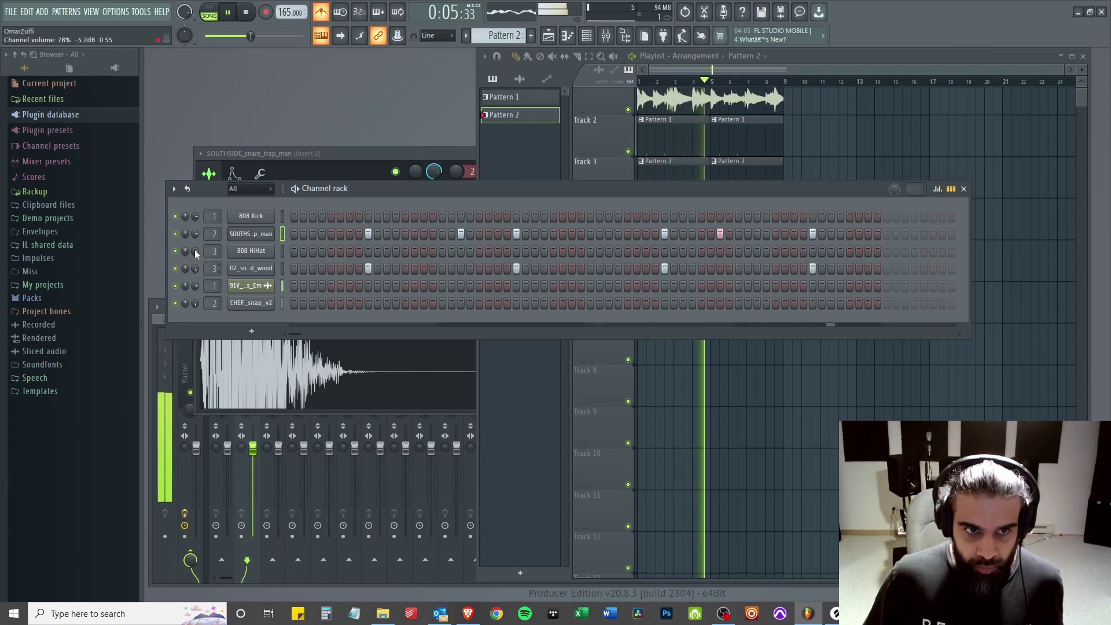
{"action": "left_click", "coordinate": [758, 234]}
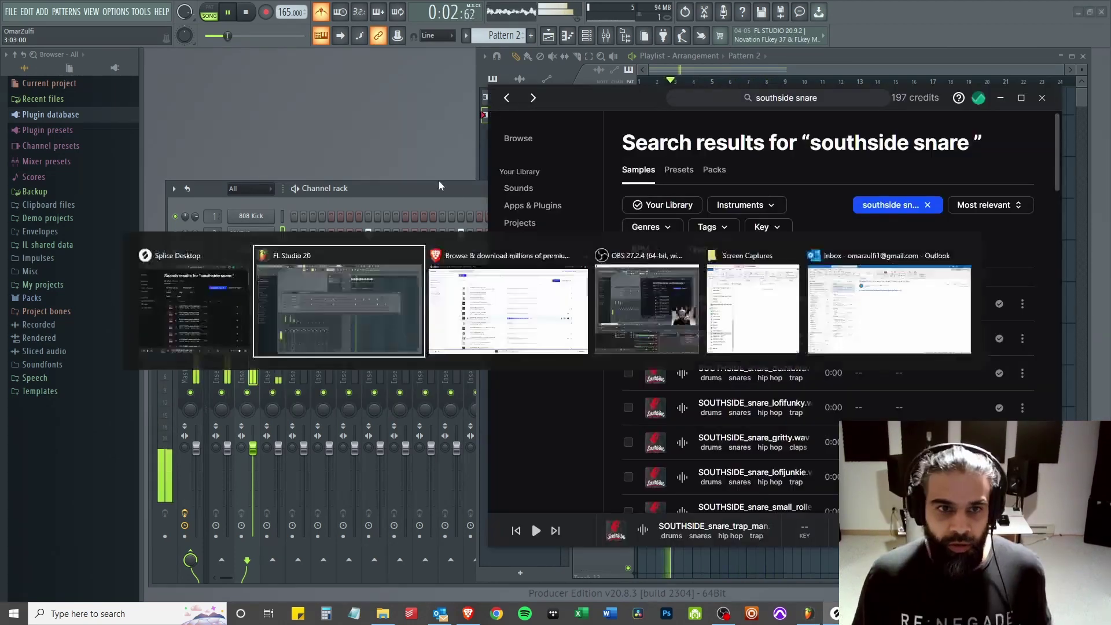
- Search the Splice website for hi-hat, audition DS_VMT_drum_hat_one_shot_ogo.wav, and download it
{"action": "key", "text": "alt+Tab"}
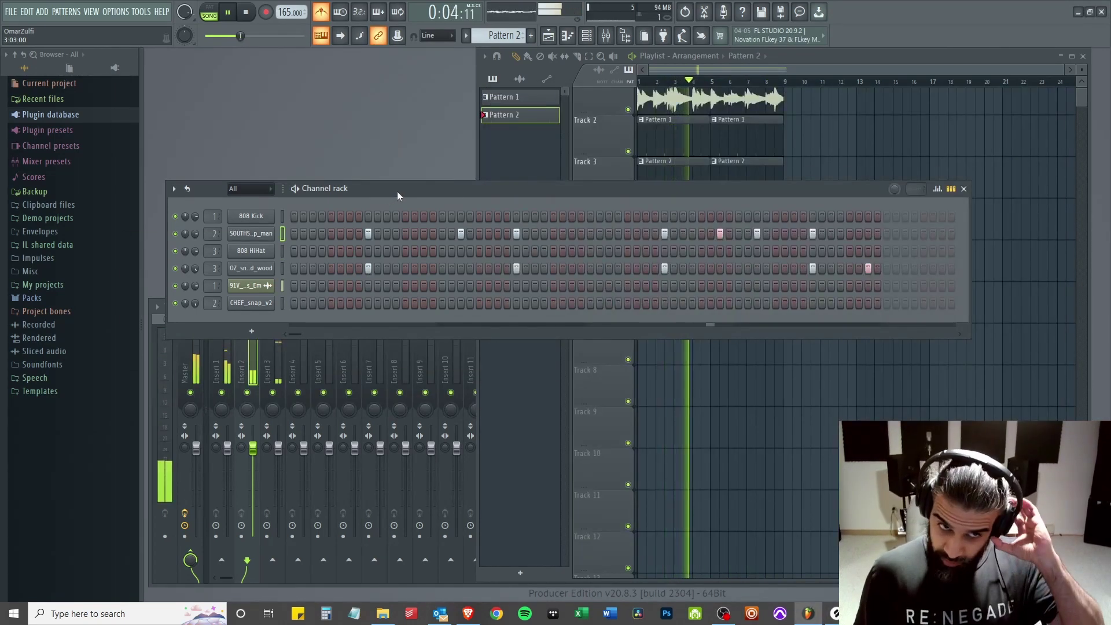
{"action": "key", "text": "alt+Tab"}
{"action": "scroll", "coordinate": [617, 308], "scroll_direction": "up", "scroll_amount": 2}
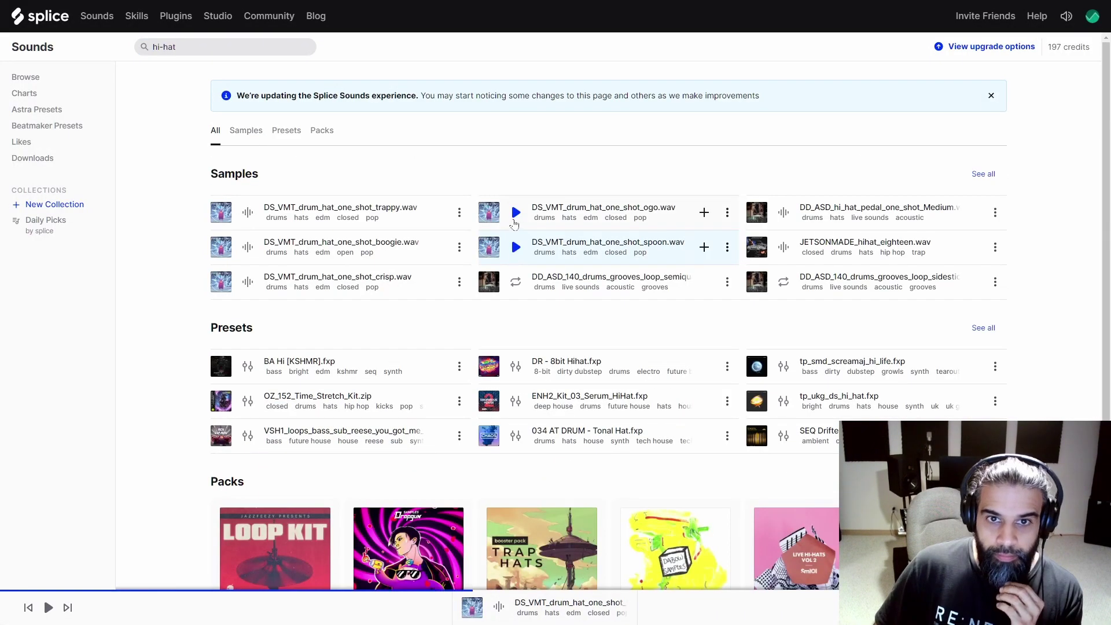
{"action": "left_click", "coordinate": [517, 216]}
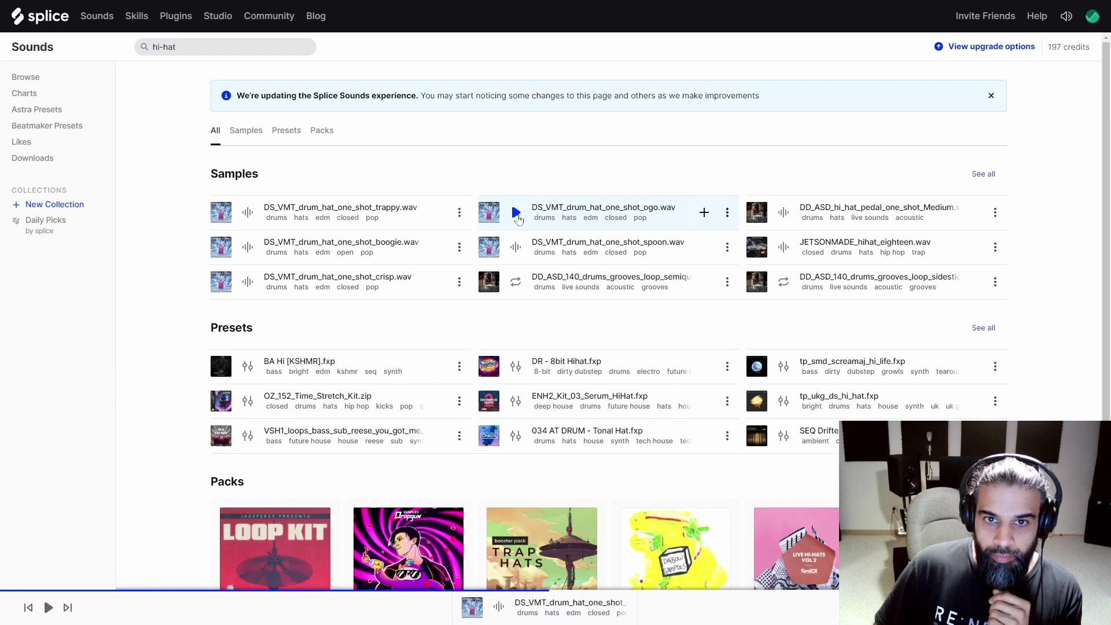
{"action": "left_click", "coordinate": [516, 213]}
{"action": "left_click", "coordinate": [703, 213]}
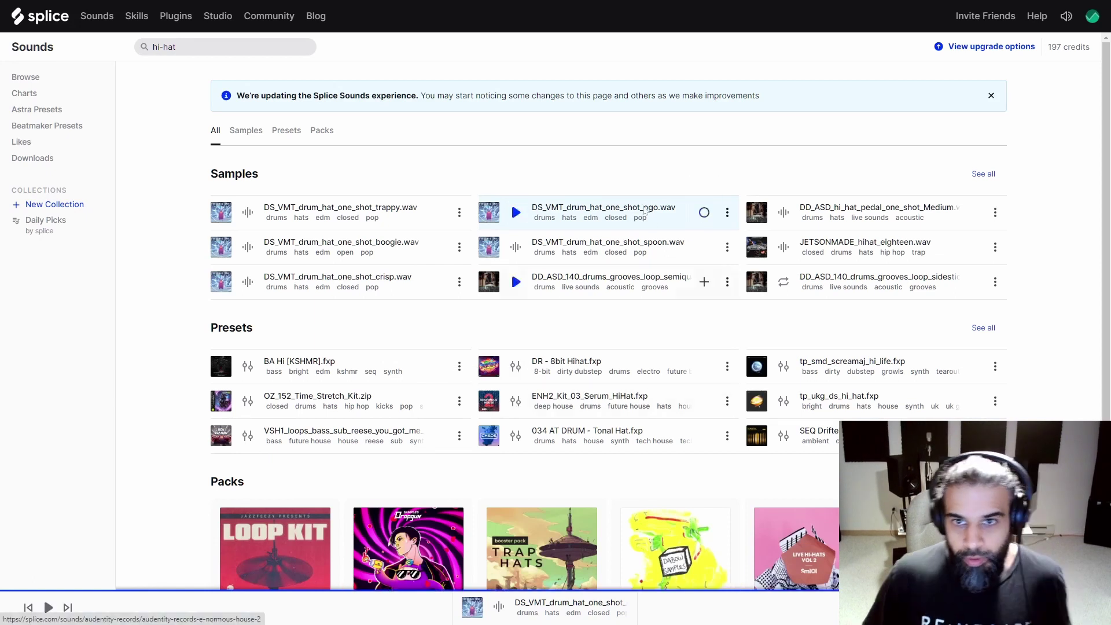
- Replace FL Studio's 808 HiHat sample with DS_VMT_drum_hat_one_shot_ogo from the Splice app and fill its row every 4 steps
{"action": "key", "text": "alt+Tab"}
{"action": "key", "text": "alt+Tab"}
{"action": "key", "text": "Tab"}
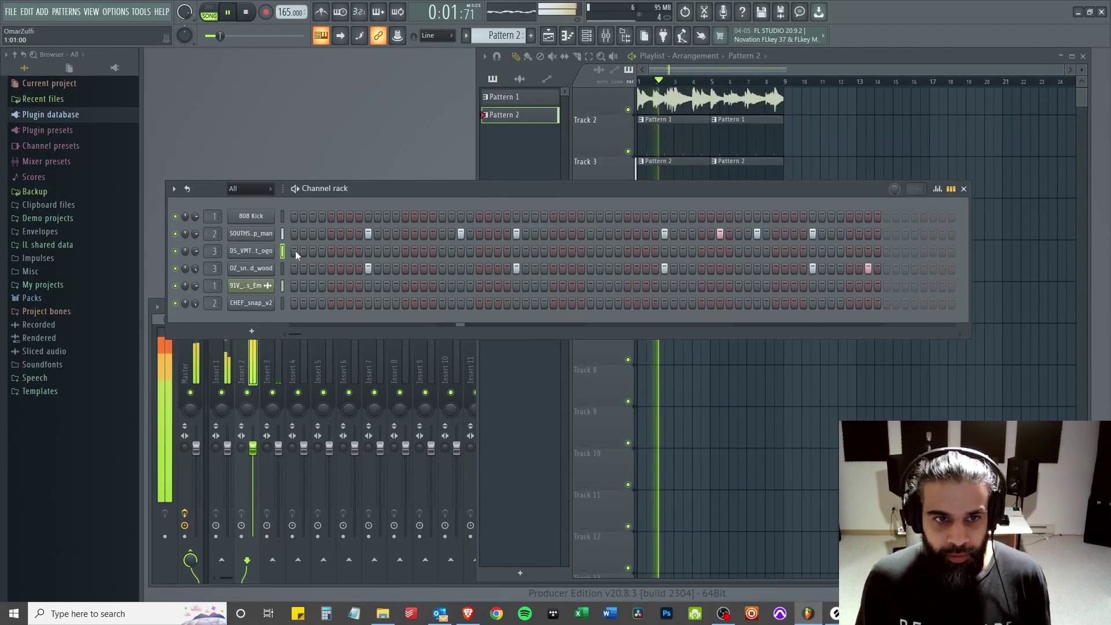
{"action": "right_click", "coordinate": [257, 252]}
{"action": "left_click", "coordinate": [439, 300]}
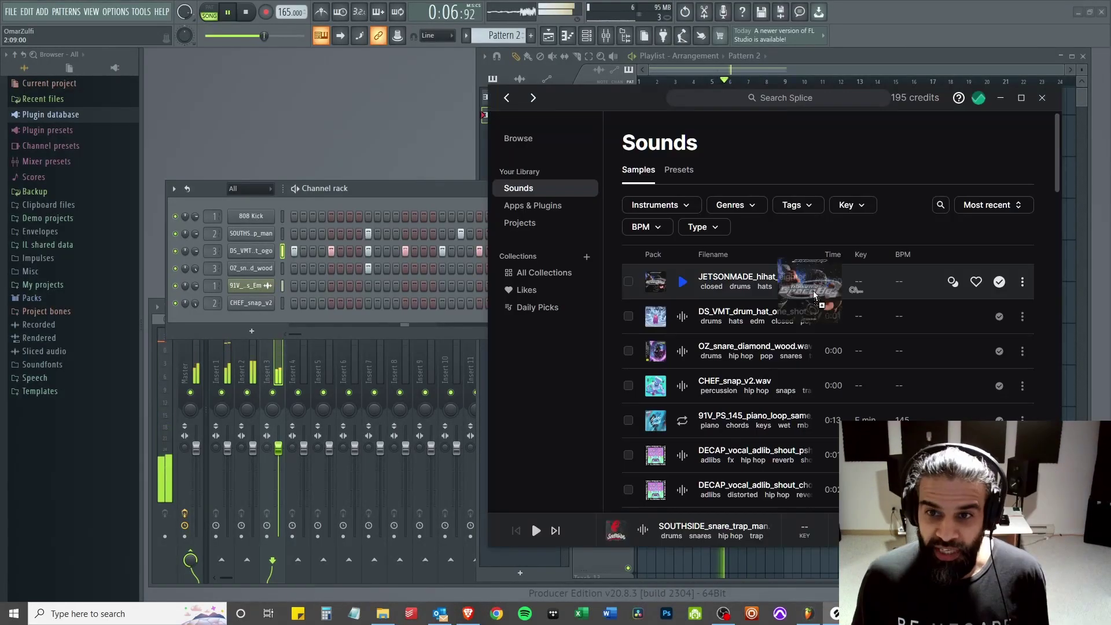
- Add JETSONMADE_hihat_eighteen from the Splice app as a new channel, and paste the DS_VMT hat's steps into Pattern 3
{"action": "left_click_drag", "start_coordinate": [798, 289], "coordinate": [406, 314]}
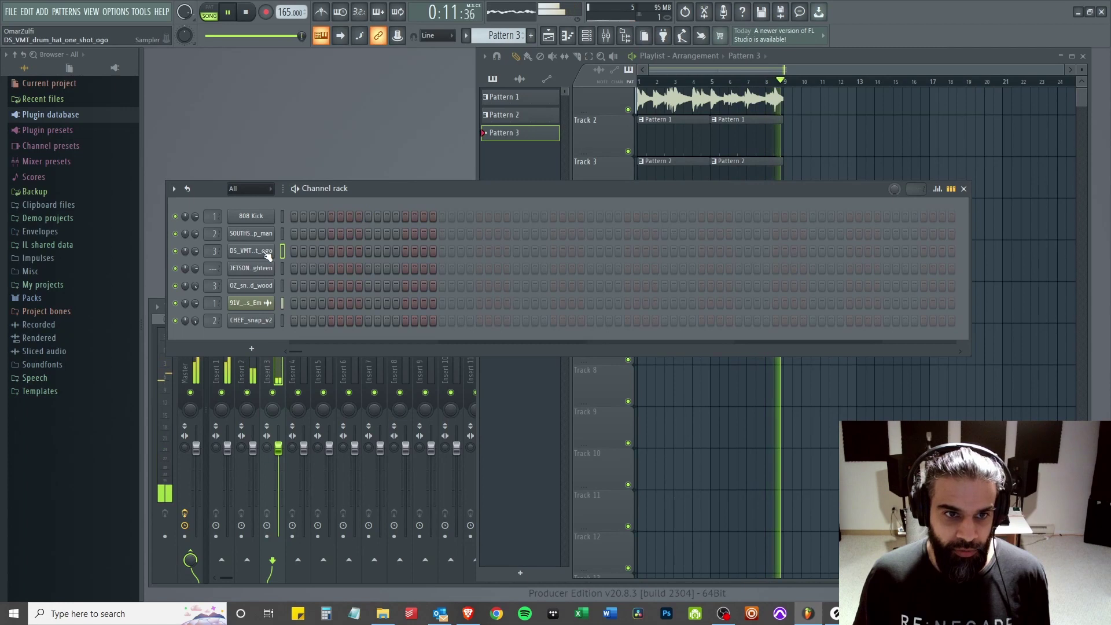
{"action": "right_click", "coordinate": [257, 255]}
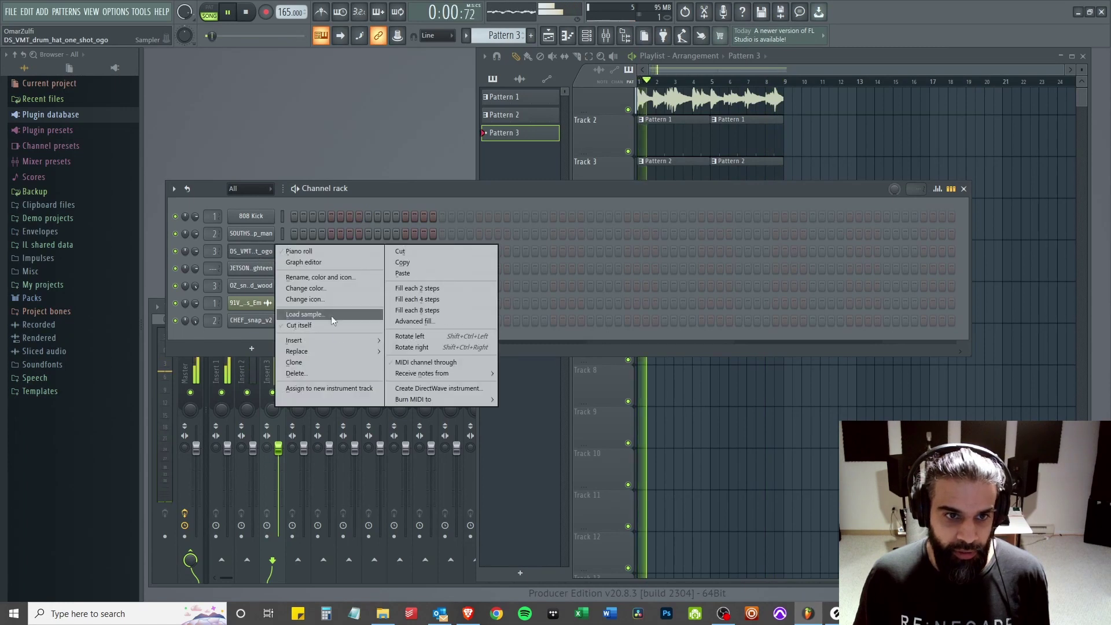
{"action": "left_click", "coordinate": [417, 272]}
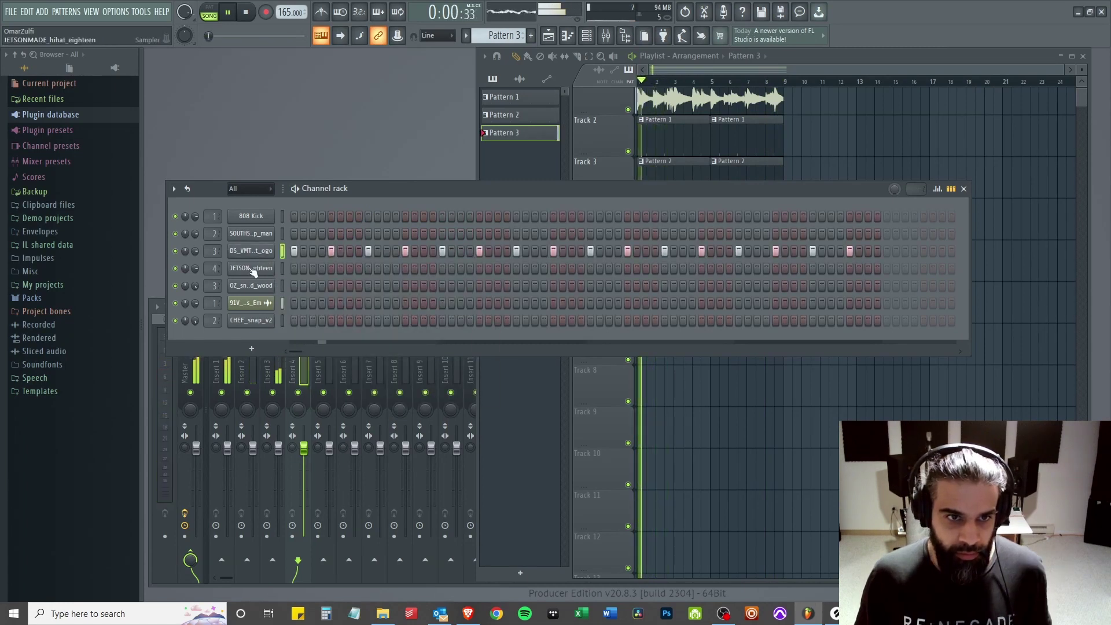
- Create Pattern 4 and fill its JETSONMADE_hihat_eighteen row every 2 steps
{"action": "key", "text": "F4"}
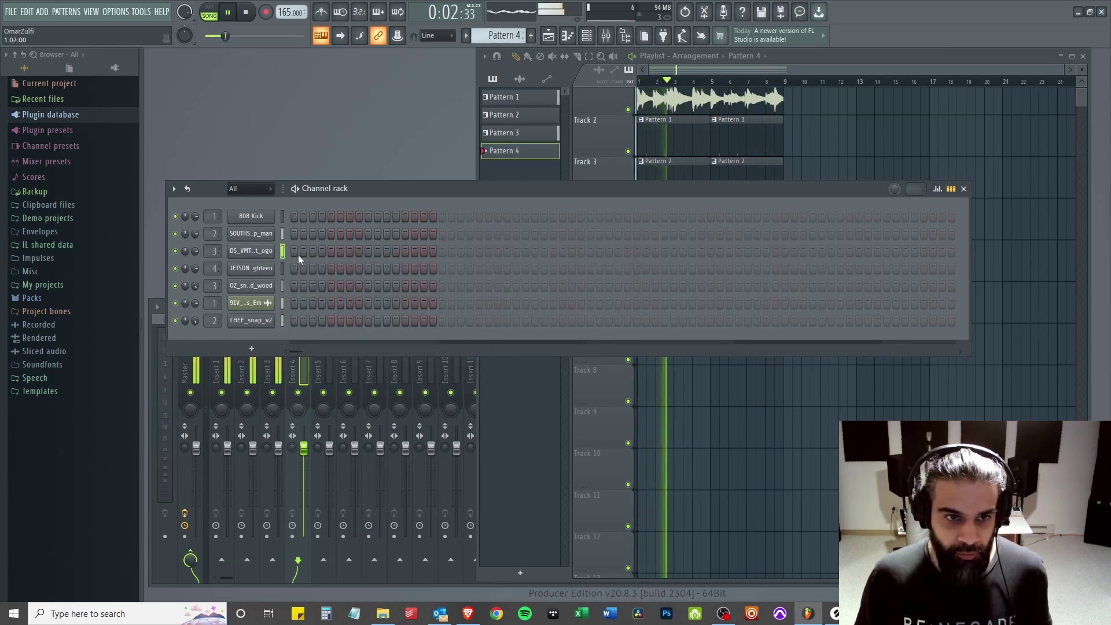
{"action": "right_click", "coordinate": [272, 267]}
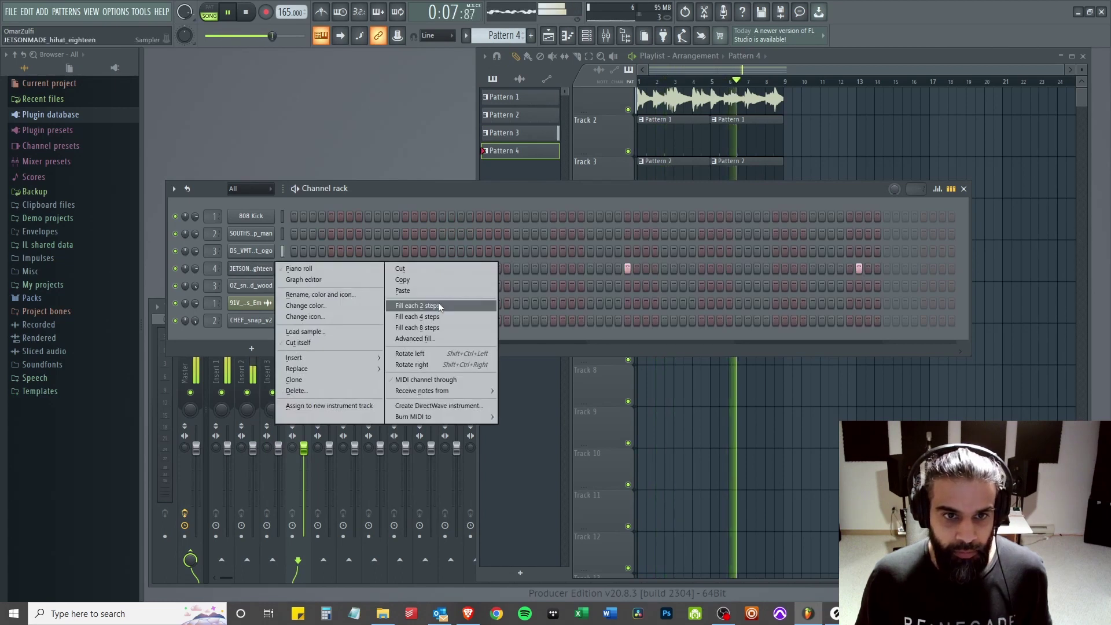
{"action": "left_click", "coordinate": [438, 303]}
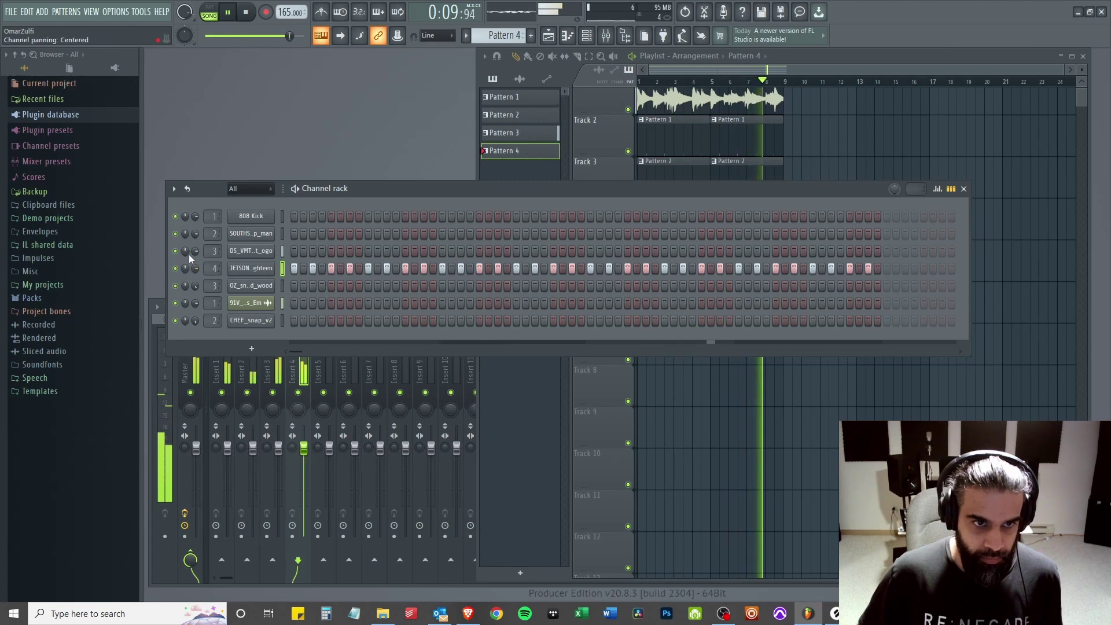
- Paint short JETSONMADE_hihat_eighteen rolls in the piano roll, two on D#5 and two on F#4, trimming the last one to three notes
{"action": "right_click", "coordinate": [251, 268]}
{"action": "left_click", "coordinate": [266, 98]}
{"action": "left_click_drag", "start_coordinate": [356, 261], "coordinate": [388, 261]}
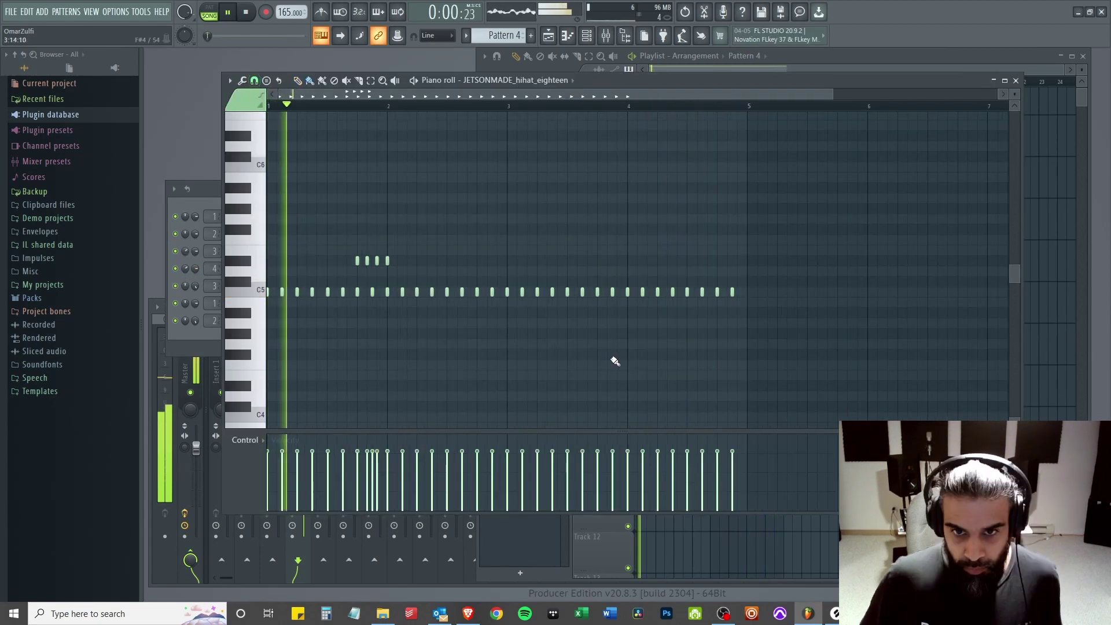
{"action": "left_click_drag", "start_coordinate": [659, 354], "coordinate": [689, 355]}
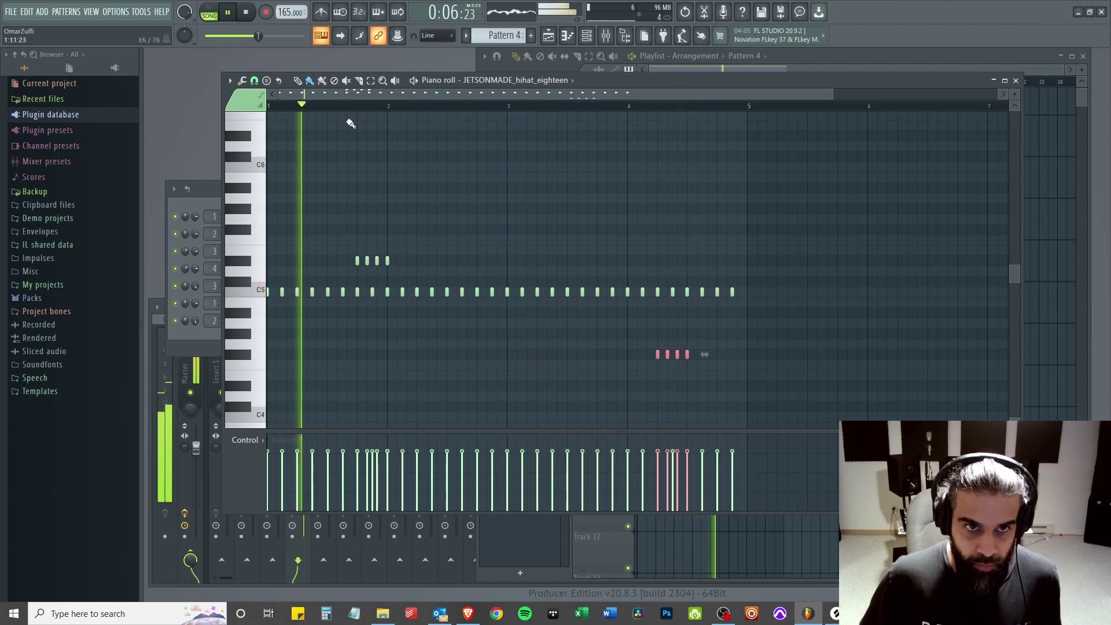
{"action": "left_click_drag", "start_coordinate": [461, 355], "coordinate": [478, 354]}
{"action": "left_click_drag", "start_coordinate": [718, 260], "coordinate": [703, 262]}
{"action": "right_click", "coordinate": [702, 262]}
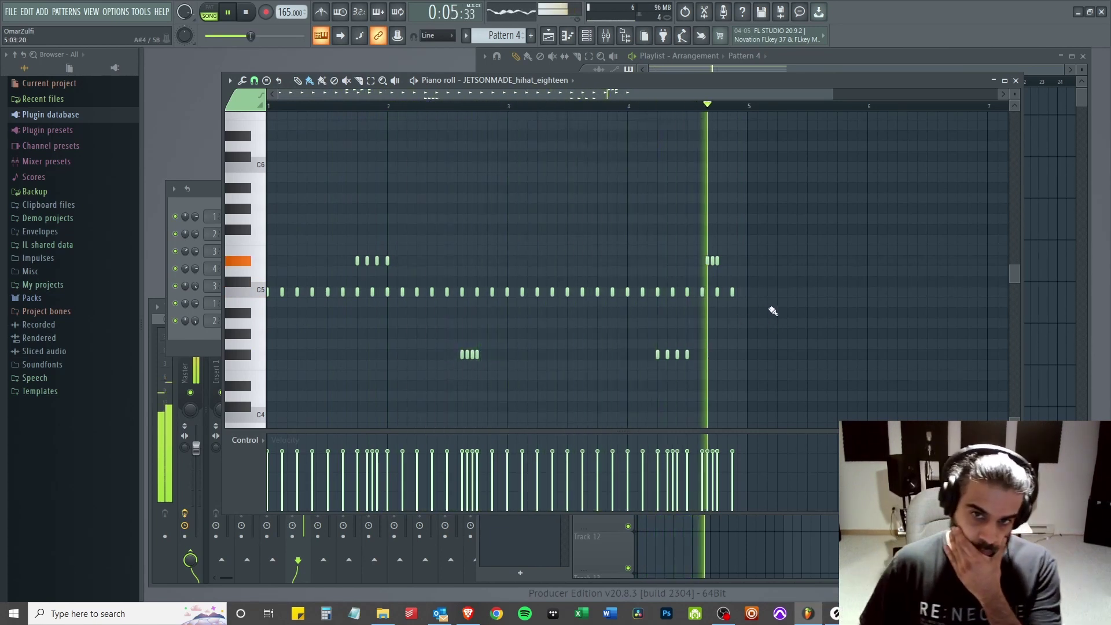
{"action": "left_click", "coordinate": [1016, 81]}
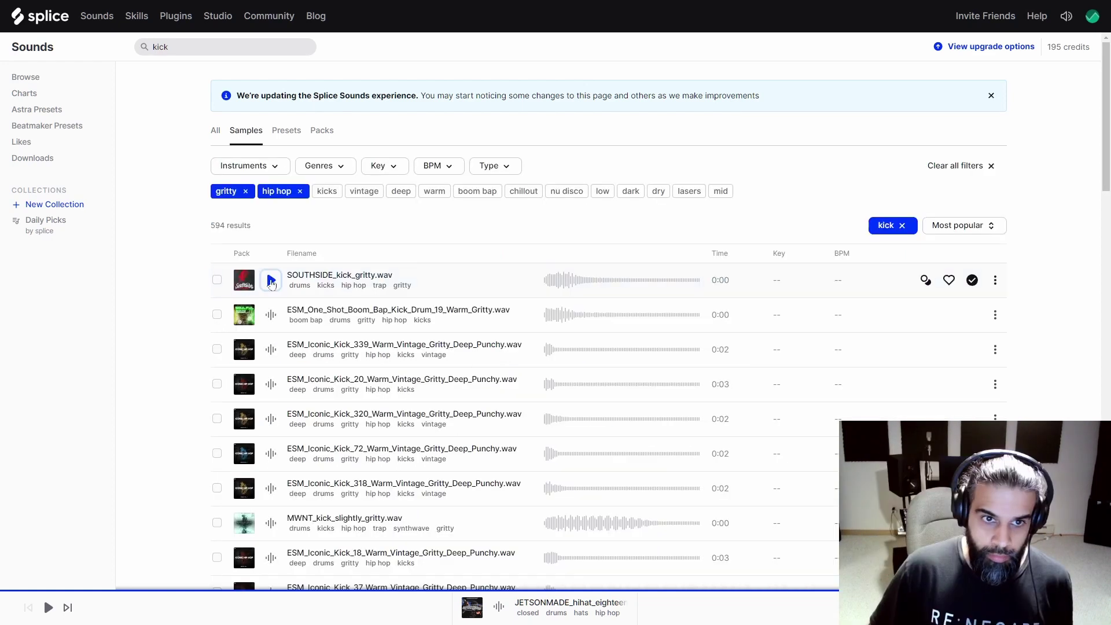
- Audition the gritty, lo-fi hip hop kicks in the Splice results and download OS_DD3_Lost_Kick.wav
{"action": "left_click", "coordinate": [271, 279]}
{"action": "left_click", "coordinate": [270, 315]}
{"action": "left_click", "coordinate": [271, 350]}
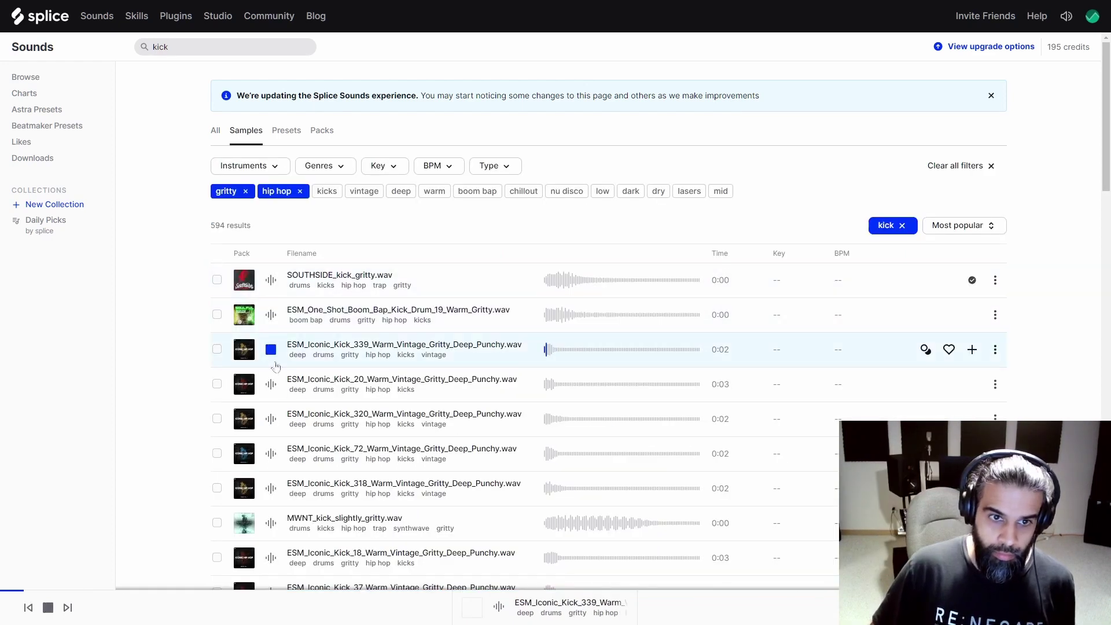
{"action": "left_click", "coordinate": [275, 452]}
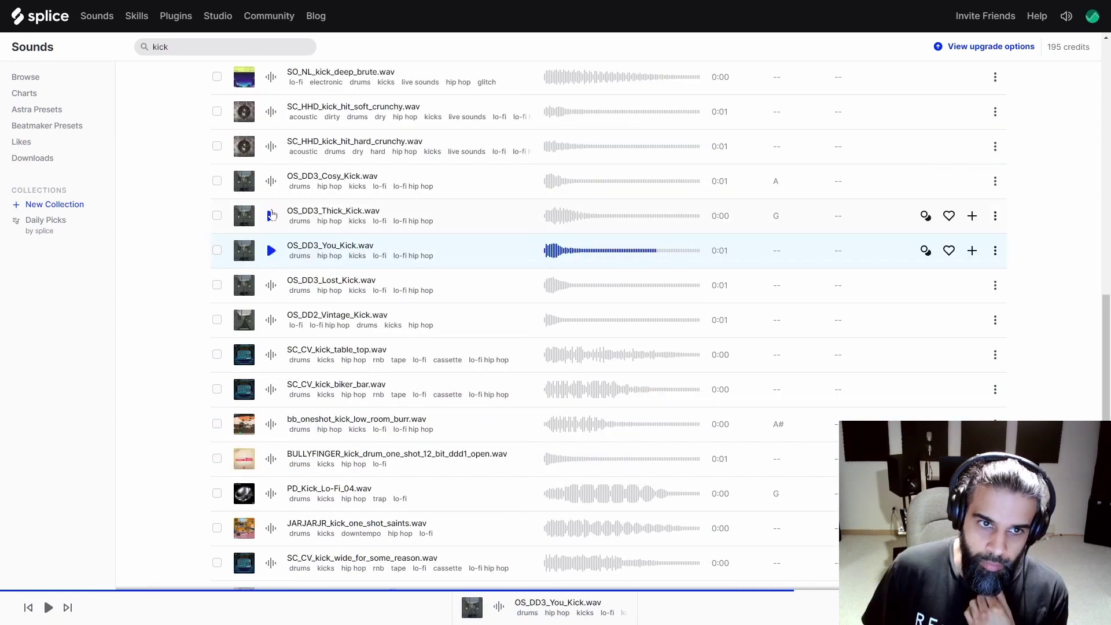
{"action": "left_click", "coordinate": [272, 215]}
{"action": "left_click", "coordinate": [270, 286]}
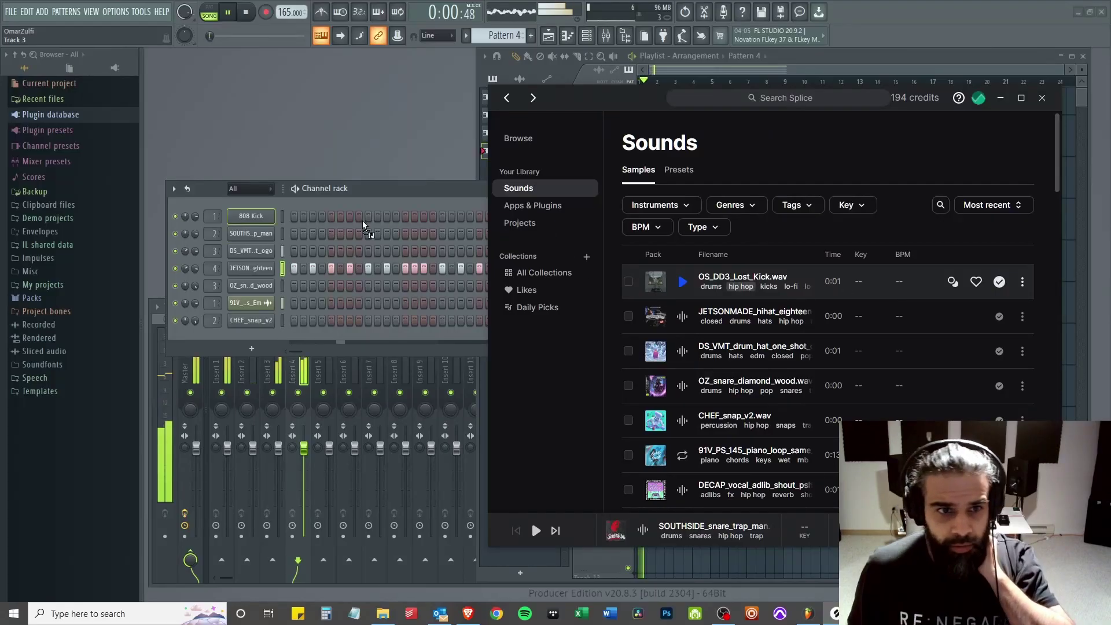
- Replace FL Studio's 808 Kick with OS_DD3_Lost_Kick from the Splice app, and enter kick steps 1, 2 and 25 in a new Pattern 5
{"action": "left_click", "coordinate": [575, 25]}
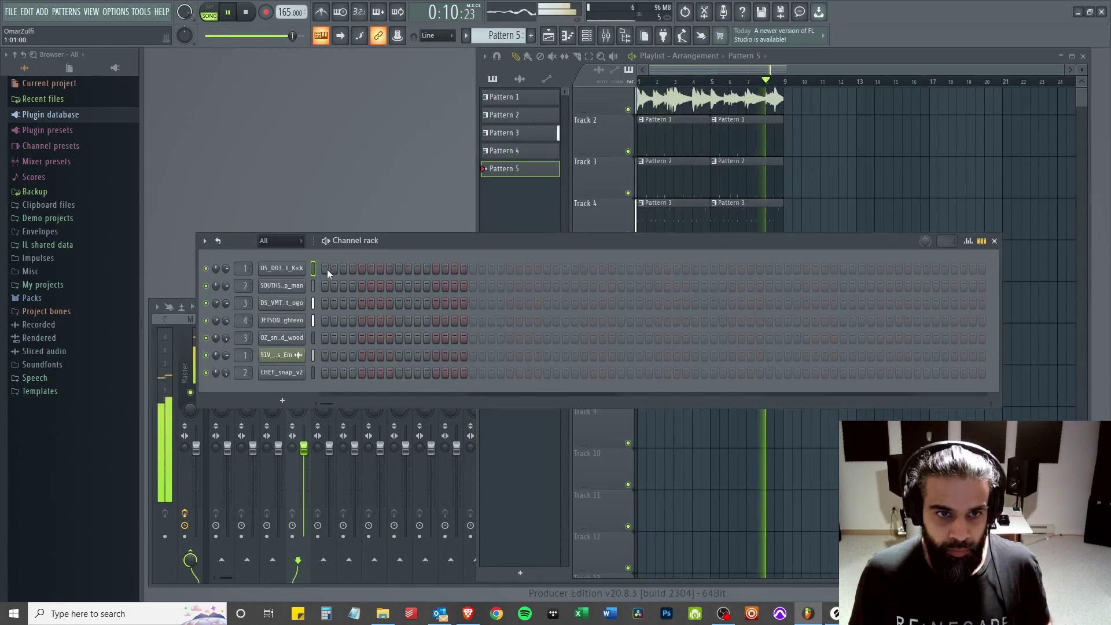
{"action": "left_click", "coordinate": [325, 268]}
{"action": "left_click", "coordinate": [334, 268]}
{"action": "left_click", "coordinate": [546, 268]}
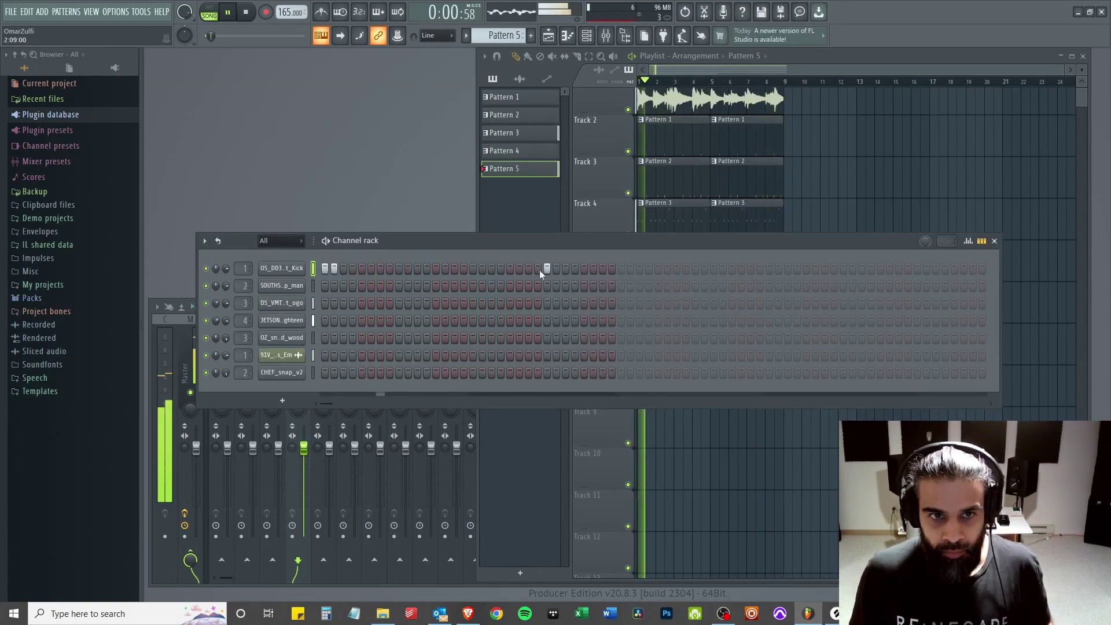
- Raise the Boost of the OS_DD3_Lost_Kick sample in its precomputed effects and close the sampler window
{"action": "left_click", "coordinate": [282, 268]}
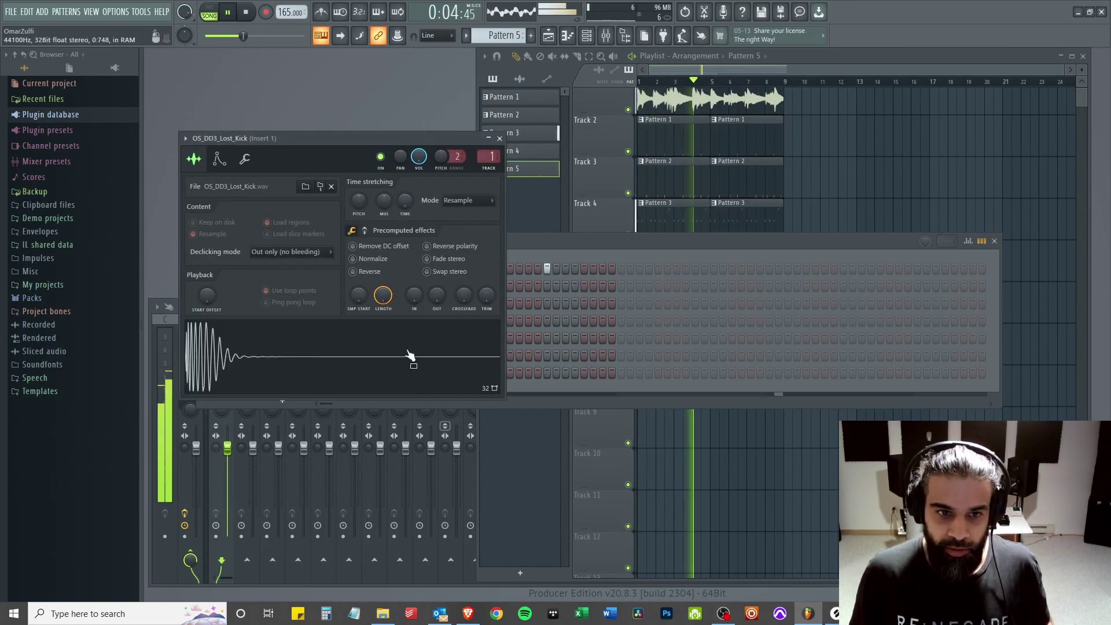
{"action": "left_click", "coordinate": [365, 230]}
{"action": "left_click_drag", "start_coordinate": [359, 250], "coordinate": [355, 240]}
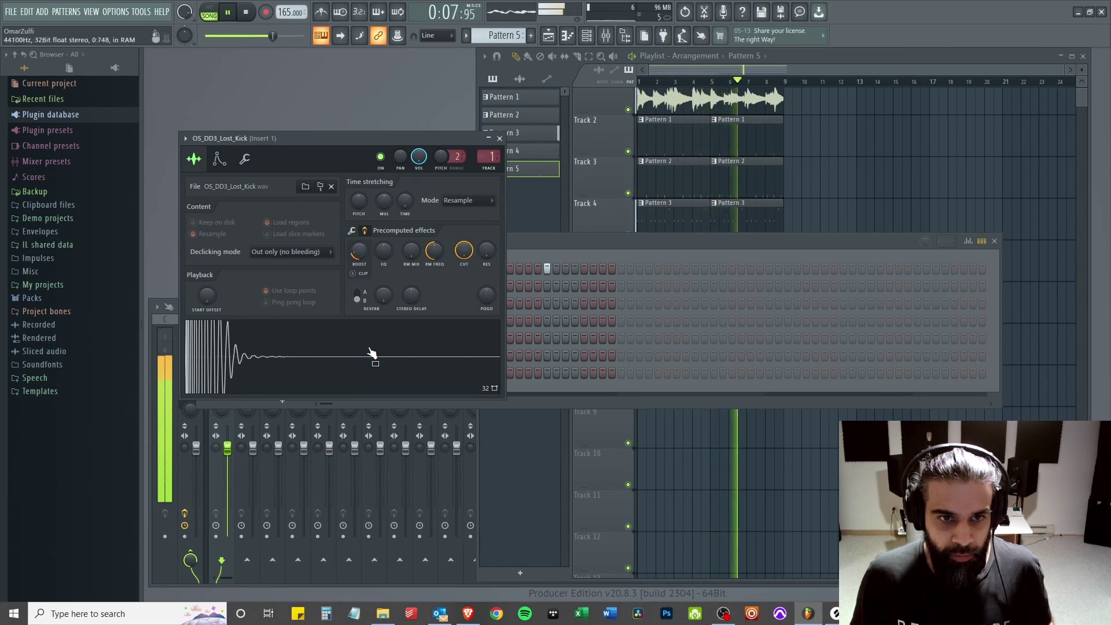
{"action": "left_click", "coordinate": [500, 138]}
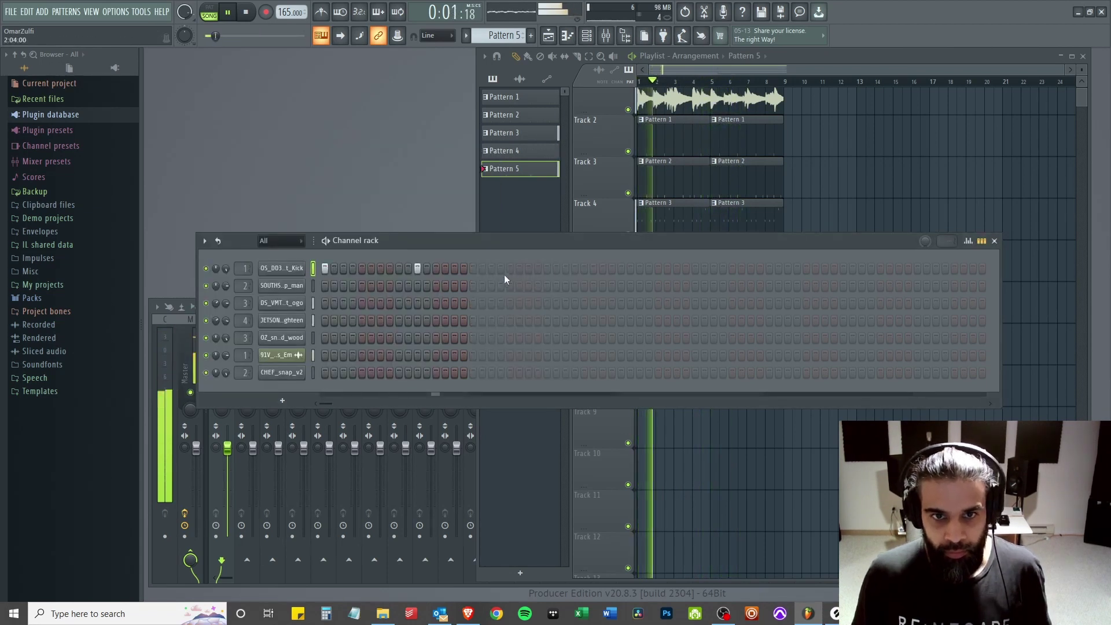
- Set Pattern 5's kick steps to 1, 11, 23, 33, 35, 51 and 63, and place the pattern twice on Track 6
{"action": "left_click", "coordinate": [526, 269]}
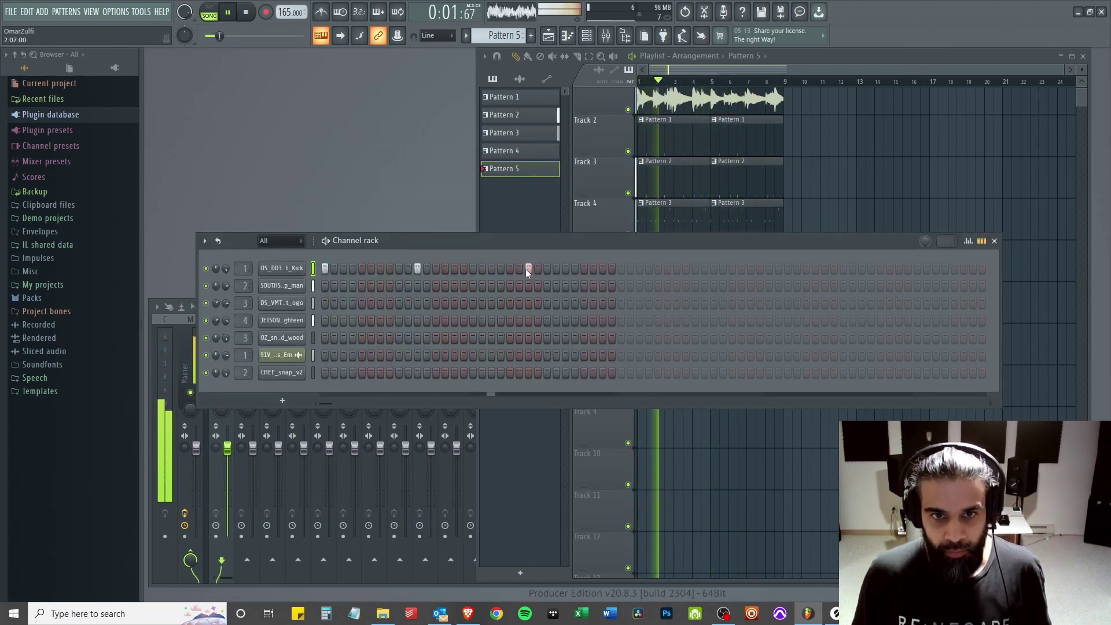
{"action": "left_click", "coordinate": [629, 268]}
{"action": "left_click_drag", "start_coordinate": [513, 246], "coordinate": [479, 107]}
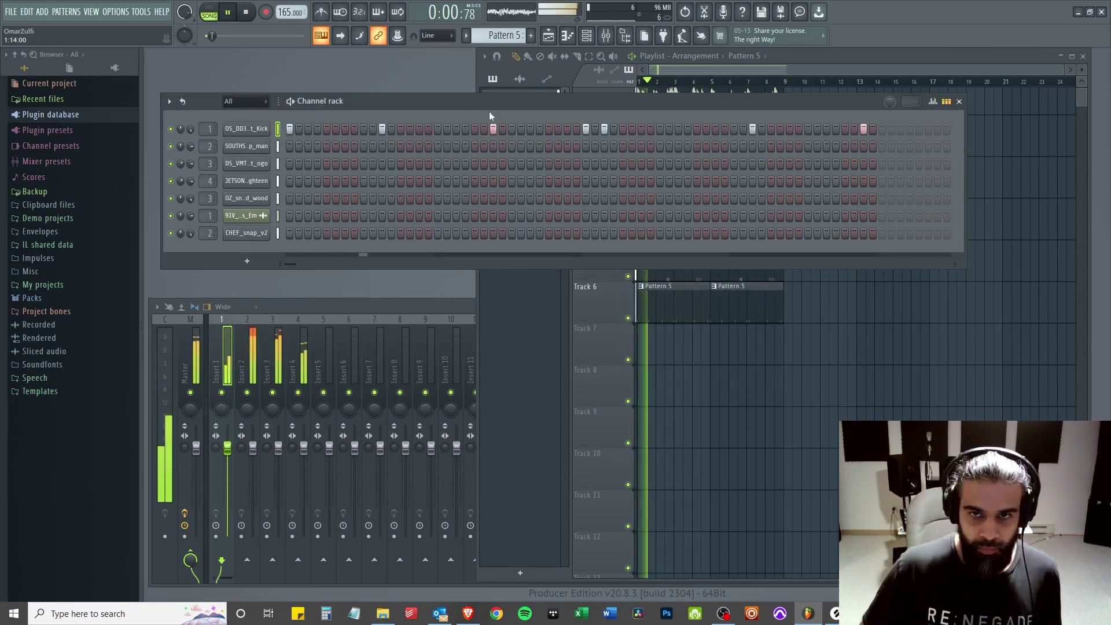
{"action": "left_click_drag", "start_coordinate": [547, 110], "coordinate": [537, 191]}
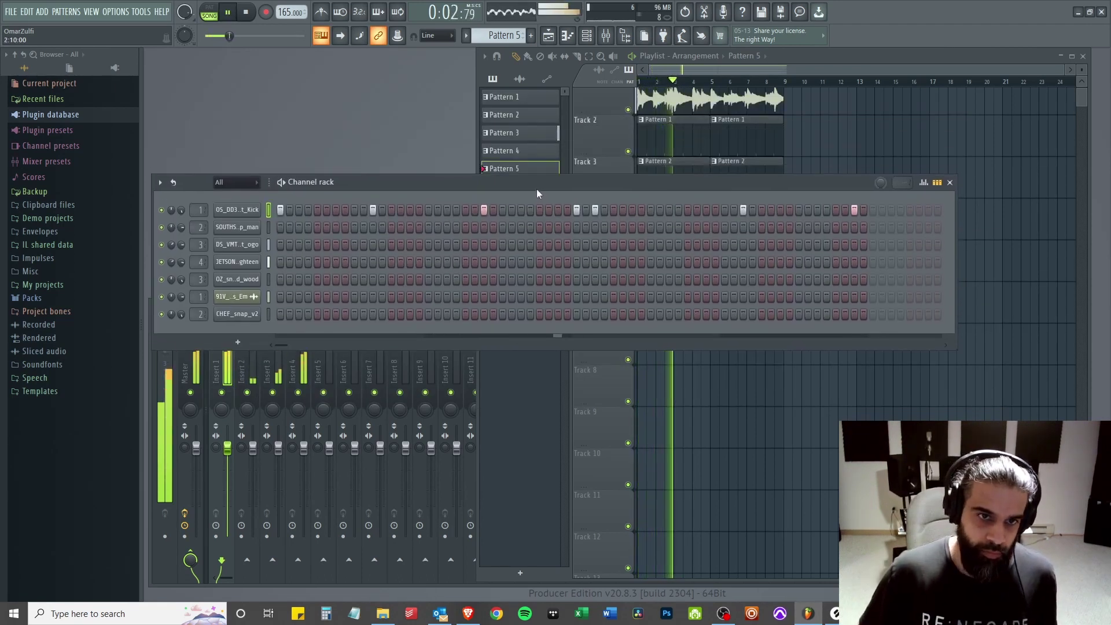
- Remove kick steps 33 and 35 from Pattern 5 and add kicks on steps 43 and 53
{"action": "left_click", "coordinate": [595, 210]}
{"action": "left_click", "coordinate": [576, 211]}
{"action": "left_click", "coordinate": [669, 210]}
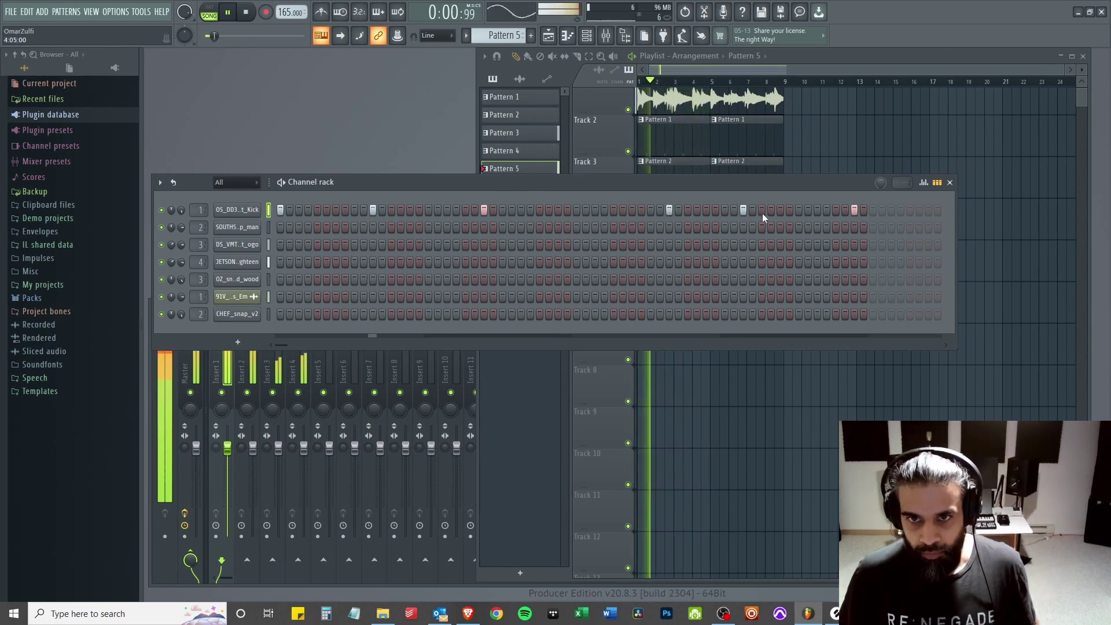
{"action": "left_click", "coordinate": [762, 210]}
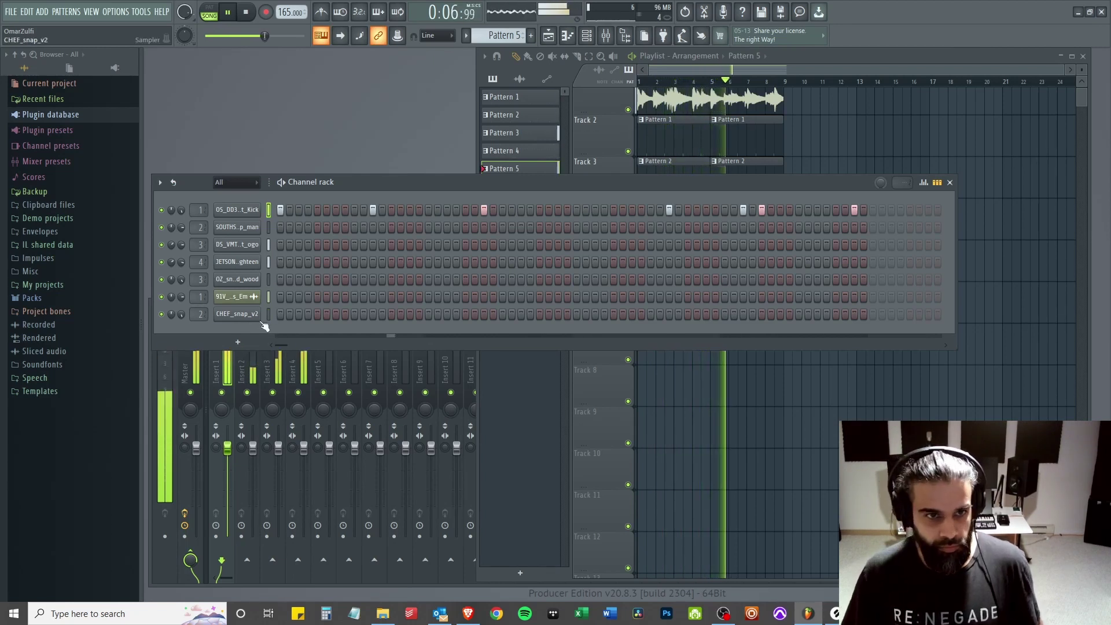
- Switch to Splice in the browser, browse the synth instrument samples and filter them to the key of E minor
{"action": "key", "text": "alt+Tab"}
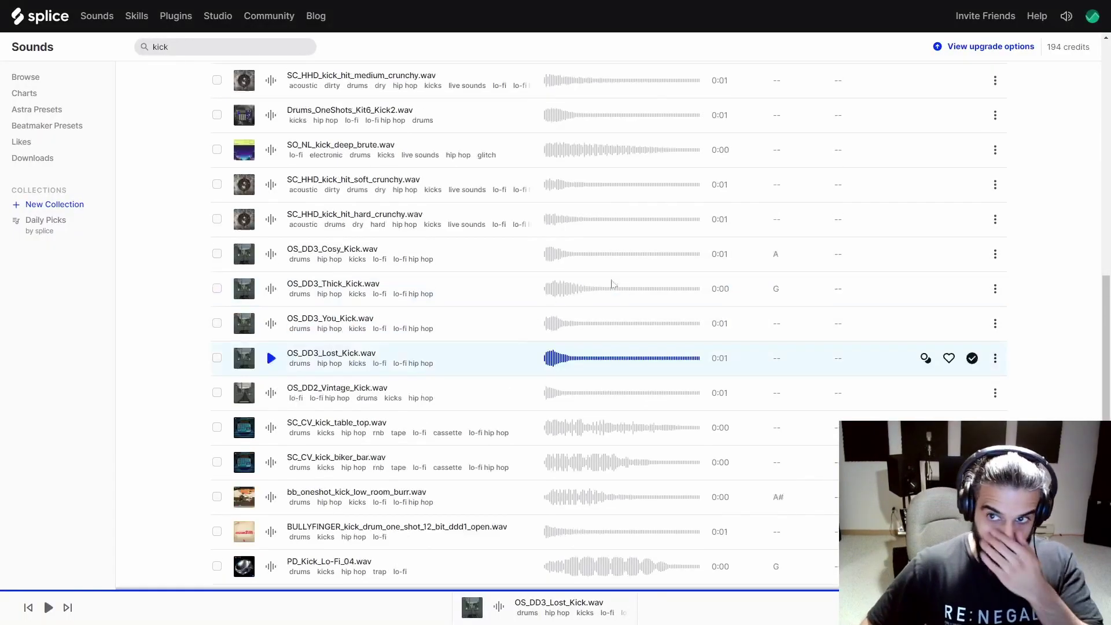
{"action": "scroll", "coordinate": [612, 284], "scroll_direction": "up", "scroll_amount": 10}
{"action": "left_click", "coordinate": [85, 84]}
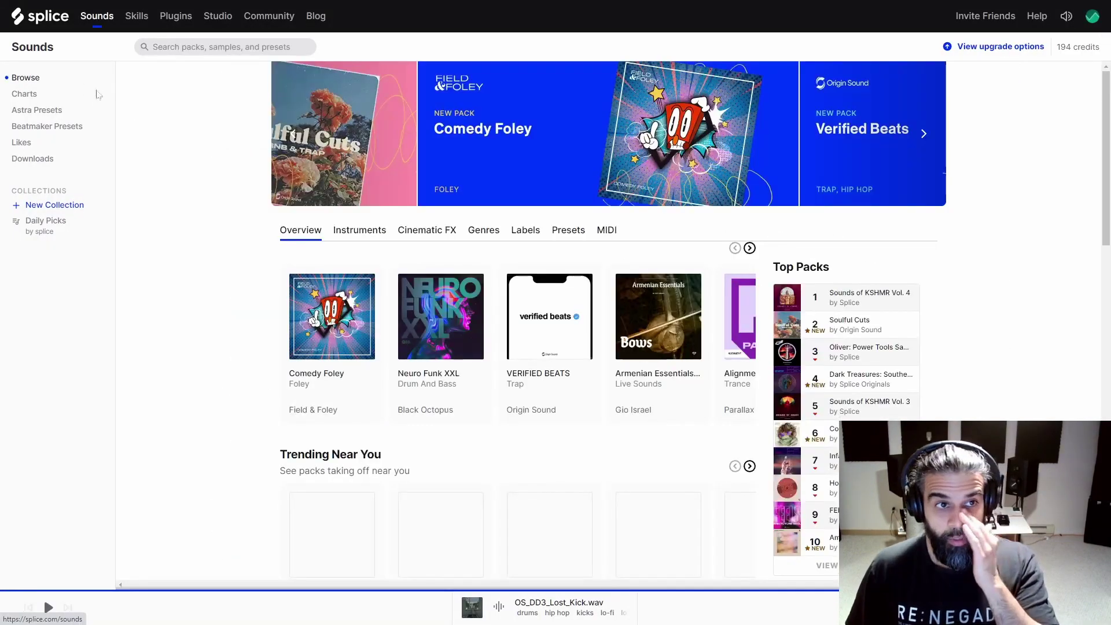
{"action": "left_click", "coordinate": [358, 228]}
{"action": "left_click", "coordinate": [904, 405]}
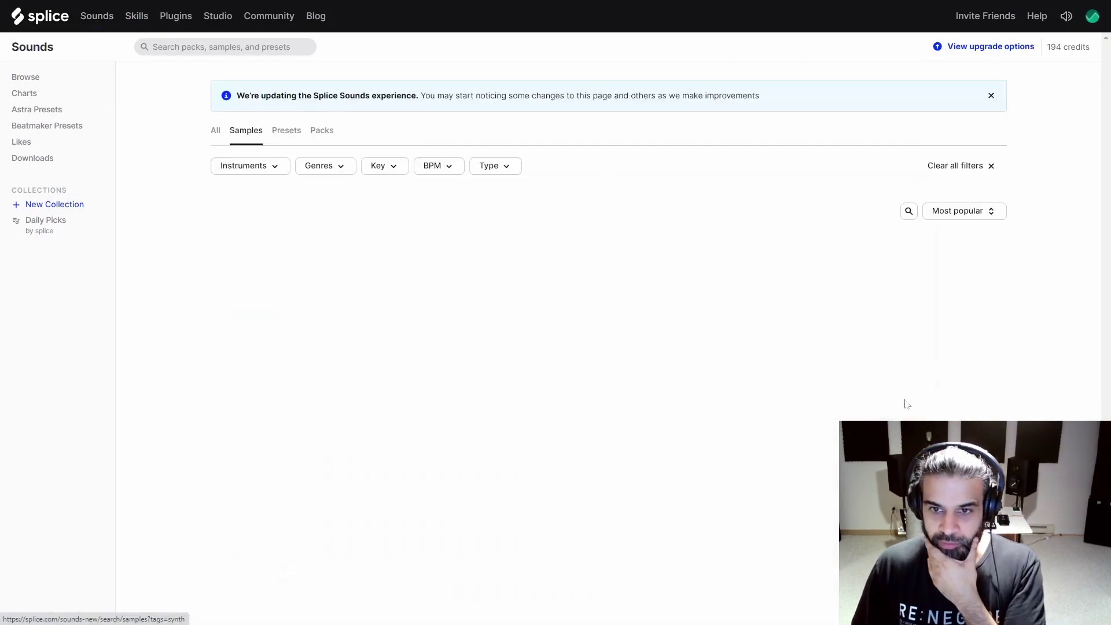
{"action": "left_click", "coordinate": [397, 167]}
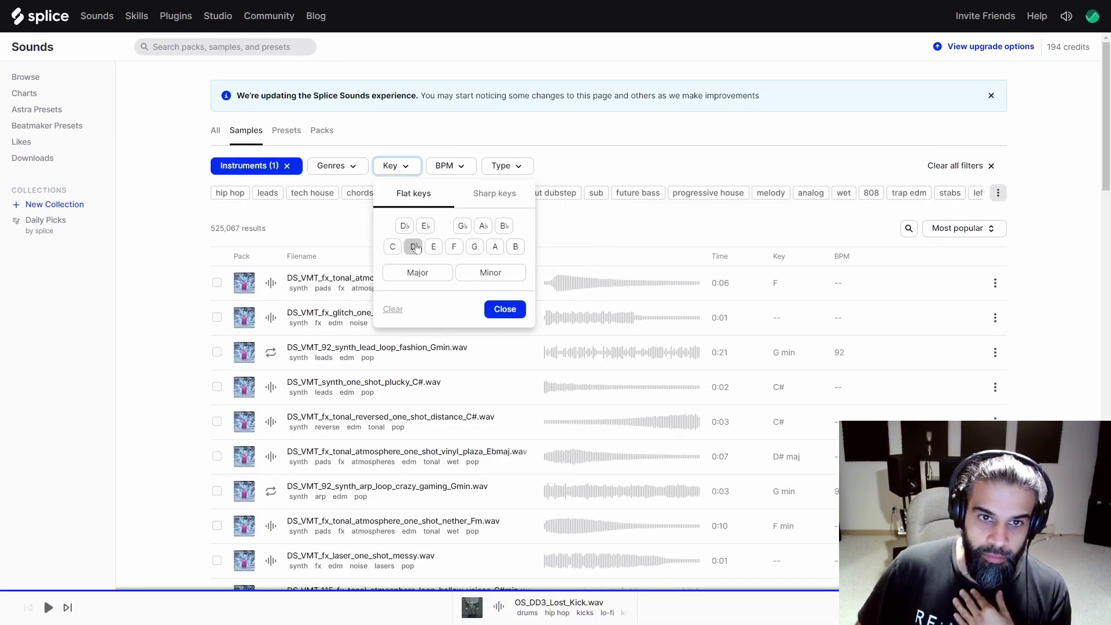
{"action": "left_click", "coordinate": [491, 273]}
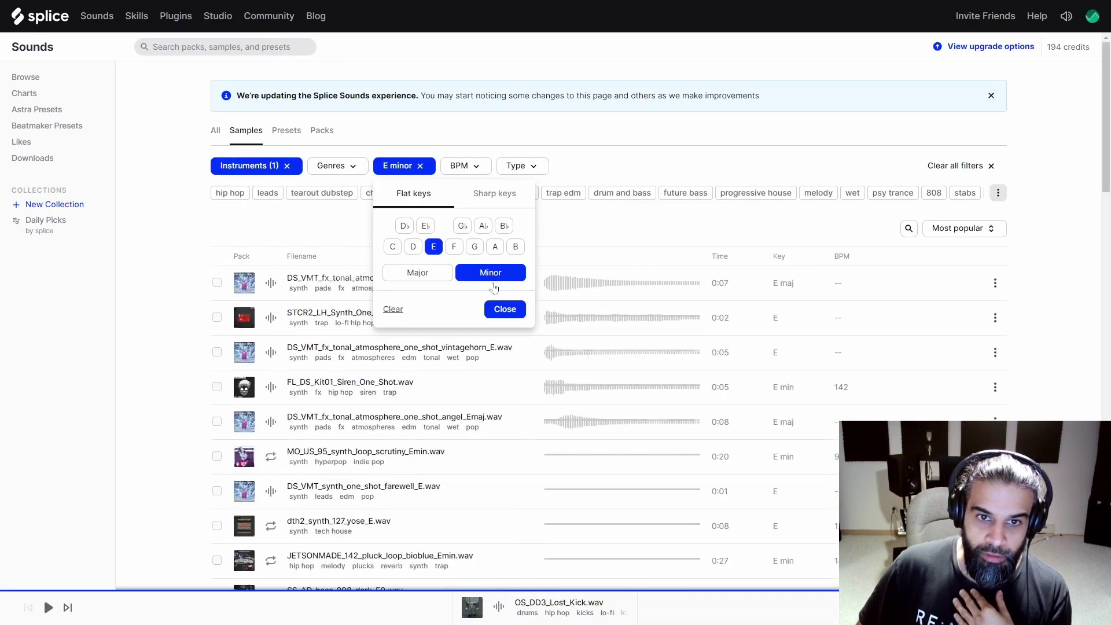
- Try an exact 165 BPM filter, clear it, then audition the E minor synths and download BBL_synth_cascade_Em.wav
{"action": "left_click", "coordinate": [463, 165]}
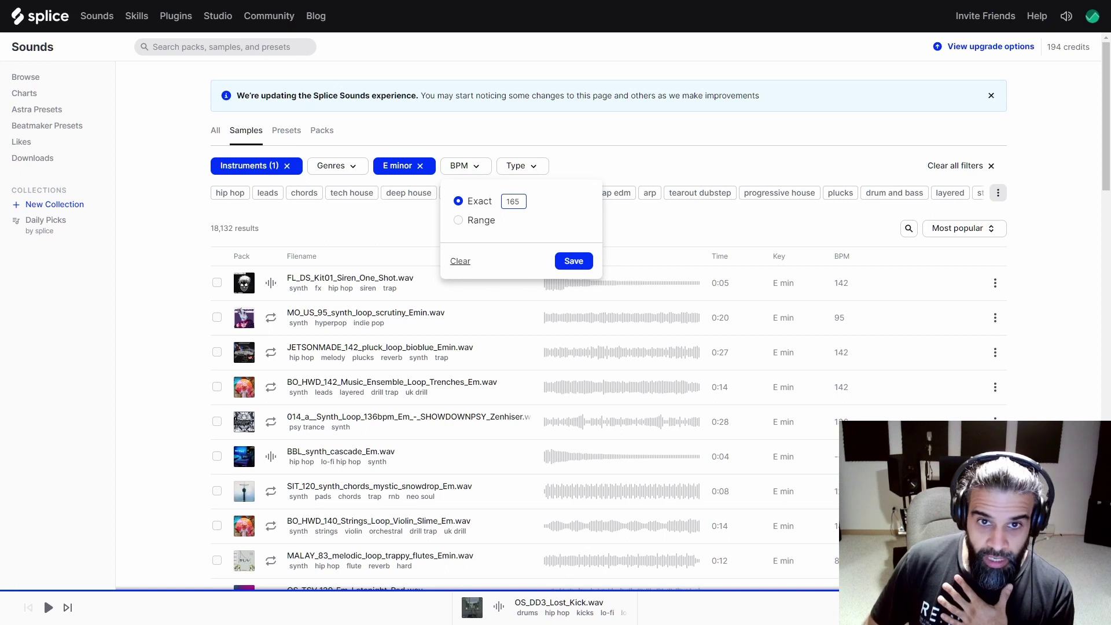
{"action": "left_click", "coordinate": [573, 261]}
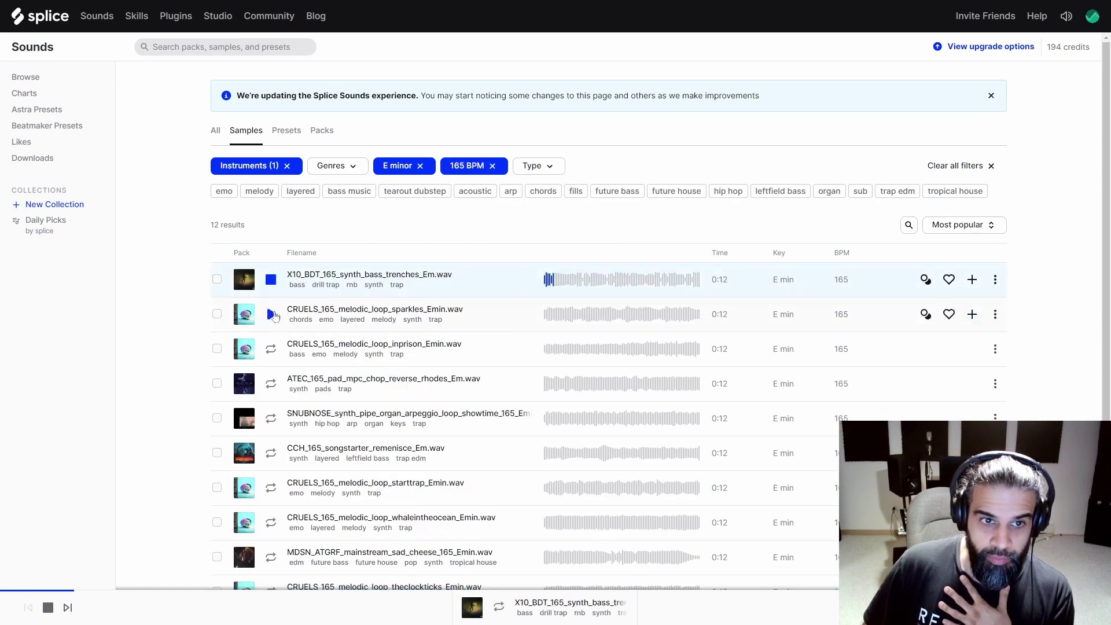
{"action": "left_click", "coordinate": [271, 349]}
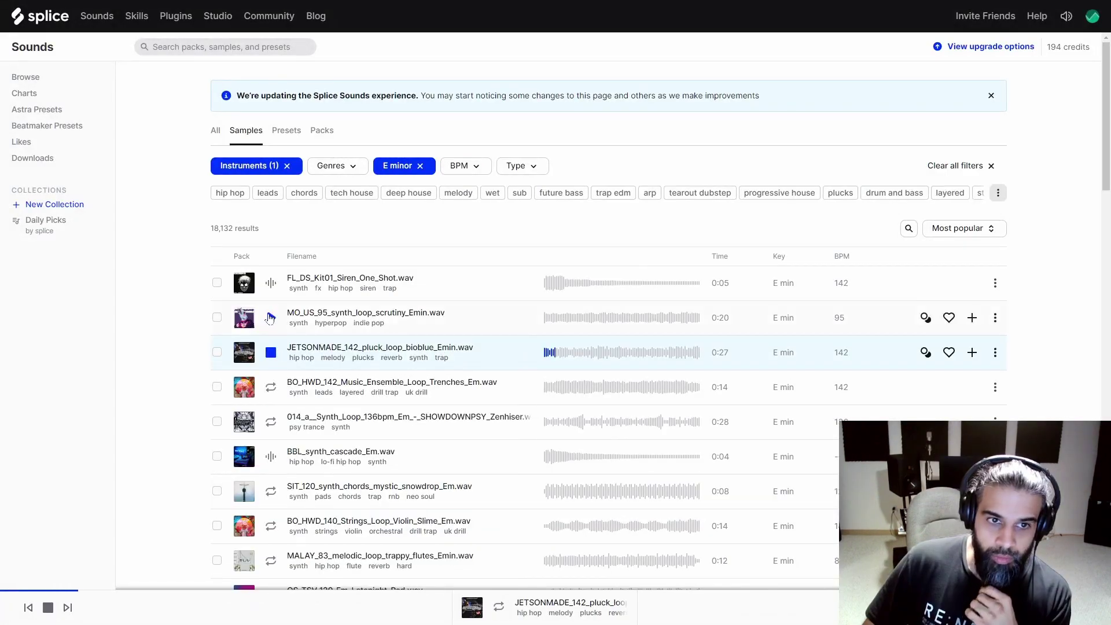
{"action": "left_click", "coordinate": [271, 318]}
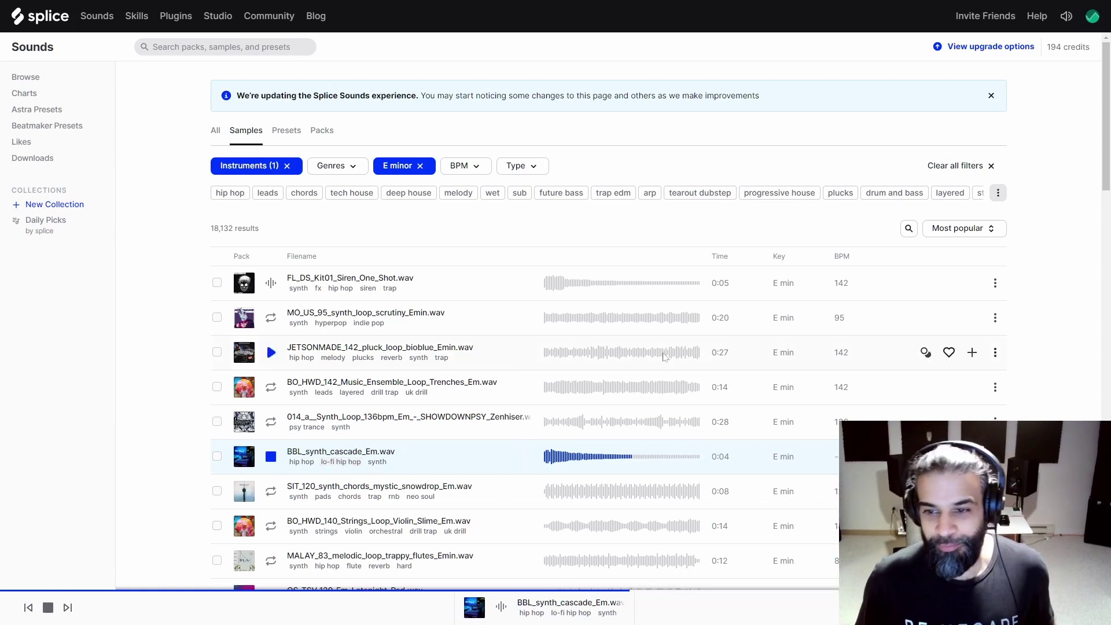
- Add BBL_synth_cascade_Em from the Splice app to FL Studio's Track 7 at bars 1 and 5, routed to mixer insert 6
{"action": "key", "text": "alt+Tab"}
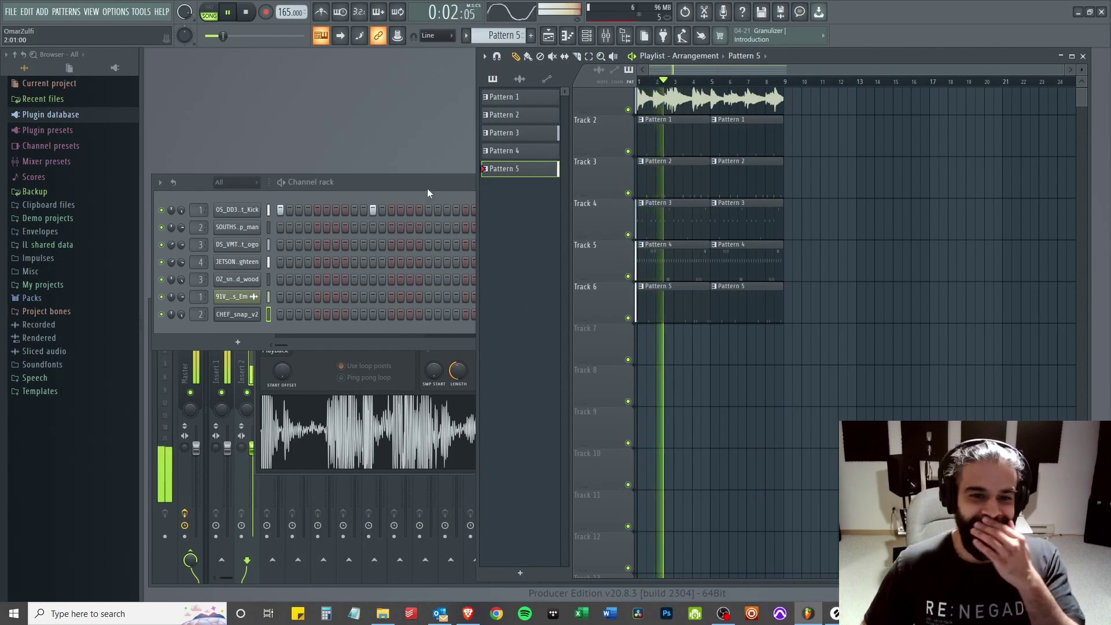
{"action": "key", "text": "alt+Tab"}
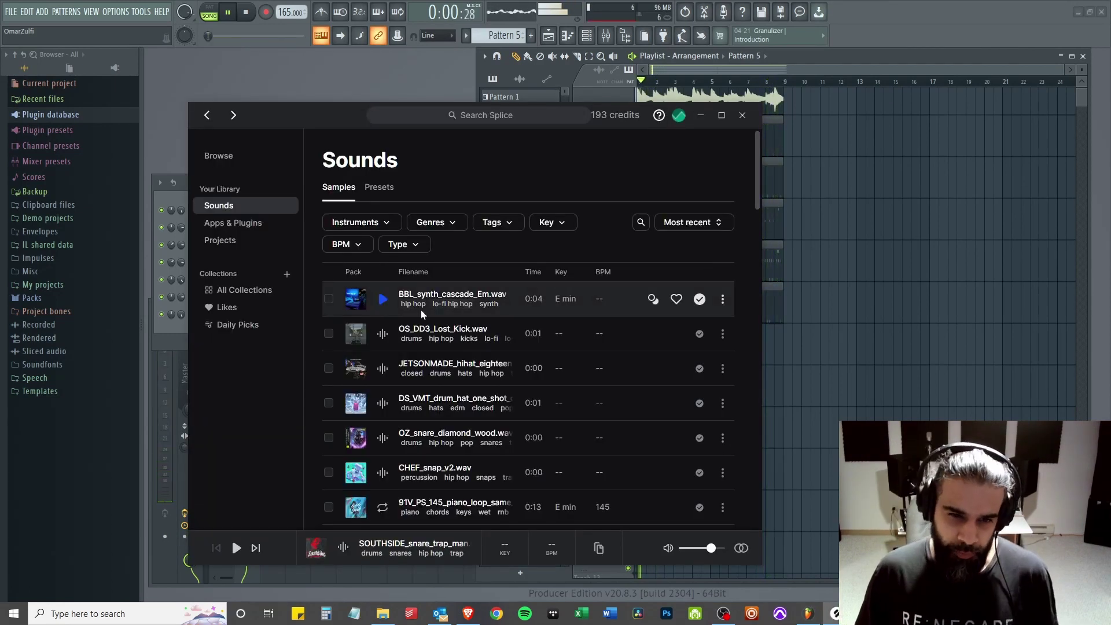
{"action": "left_click_drag", "start_coordinate": [423, 314], "coordinate": [798, 345]}
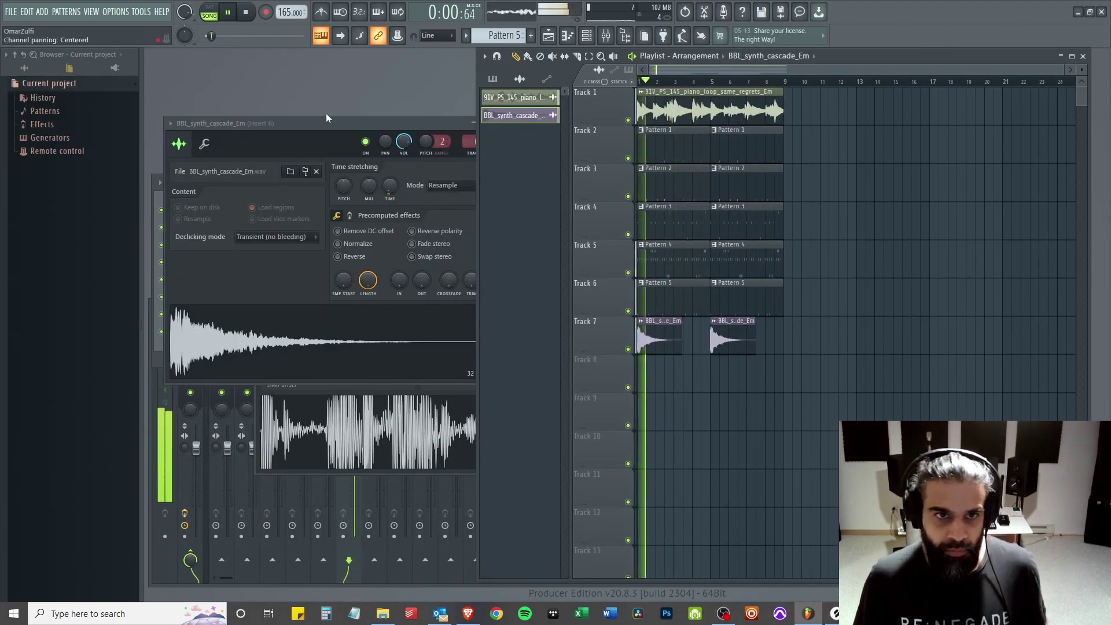
{"action": "left_click", "coordinate": [485, 123]}
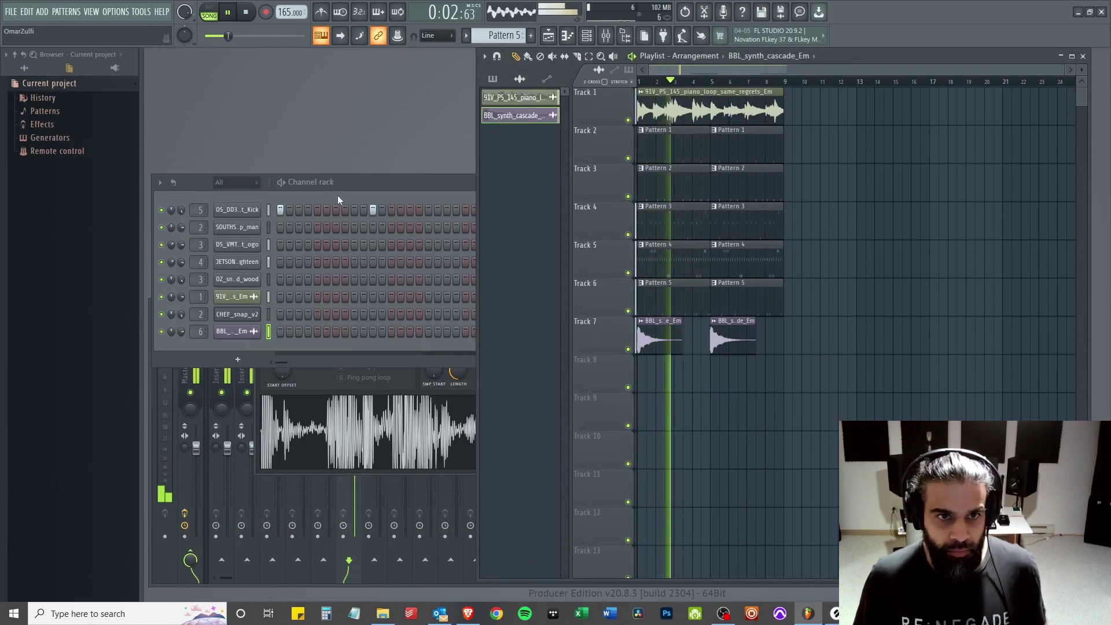
{"action": "left_click", "coordinate": [880, 58]}
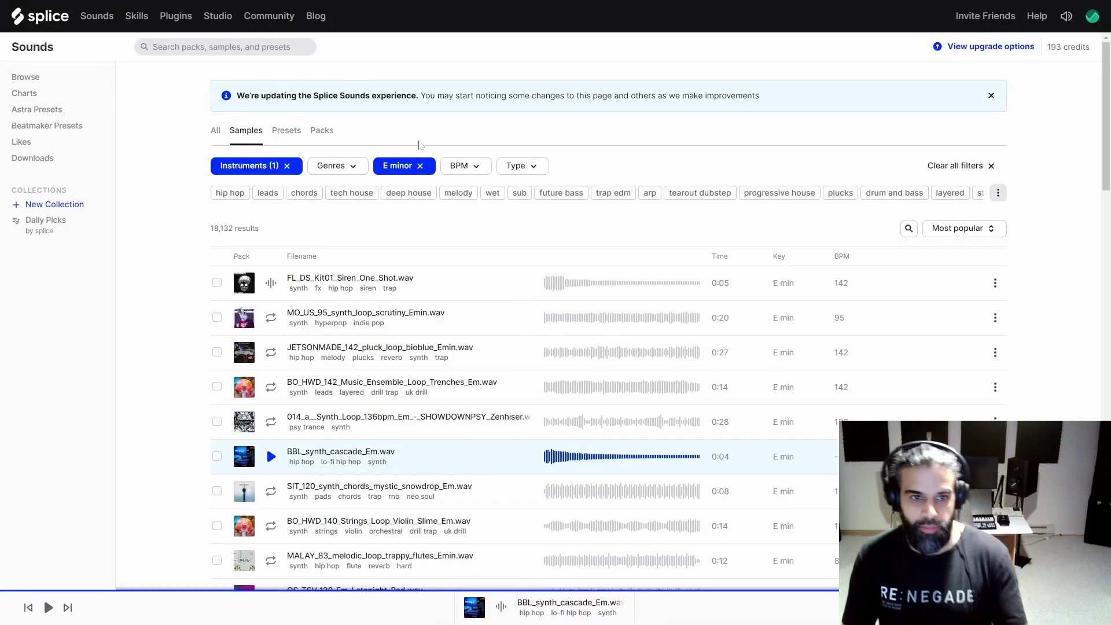
- Return to Splice in the browser, audition more E minor synth loops and download PLX_125_melodic_loop_pounds_Emin.wav
{"action": "scroll", "coordinate": [318, 437], "scroll_direction": "down", "scroll_amount": 4}
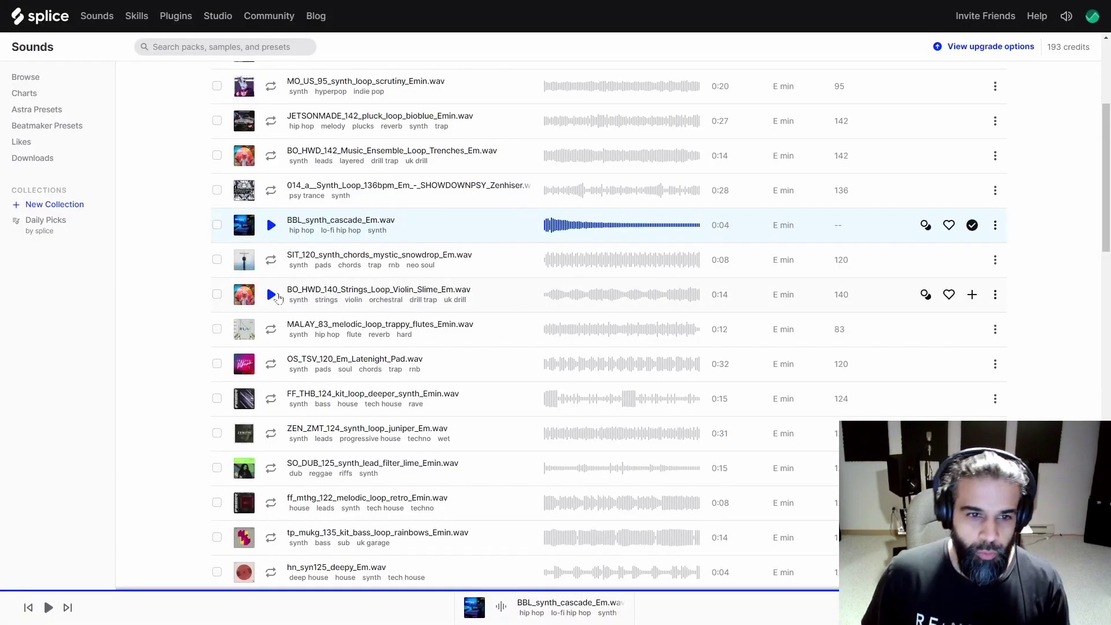
{"action": "left_click", "coordinate": [272, 296]}
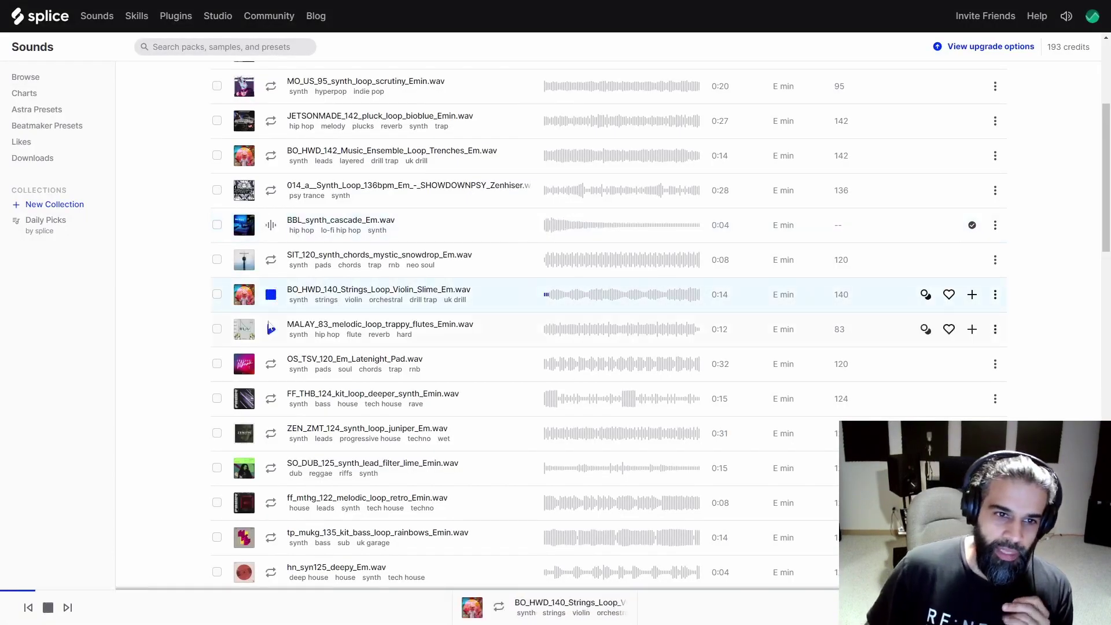
{"action": "scroll", "coordinate": [270, 328], "scroll_direction": "down", "scroll_amount": 10}
{"action": "left_click", "coordinate": [271, 366]}
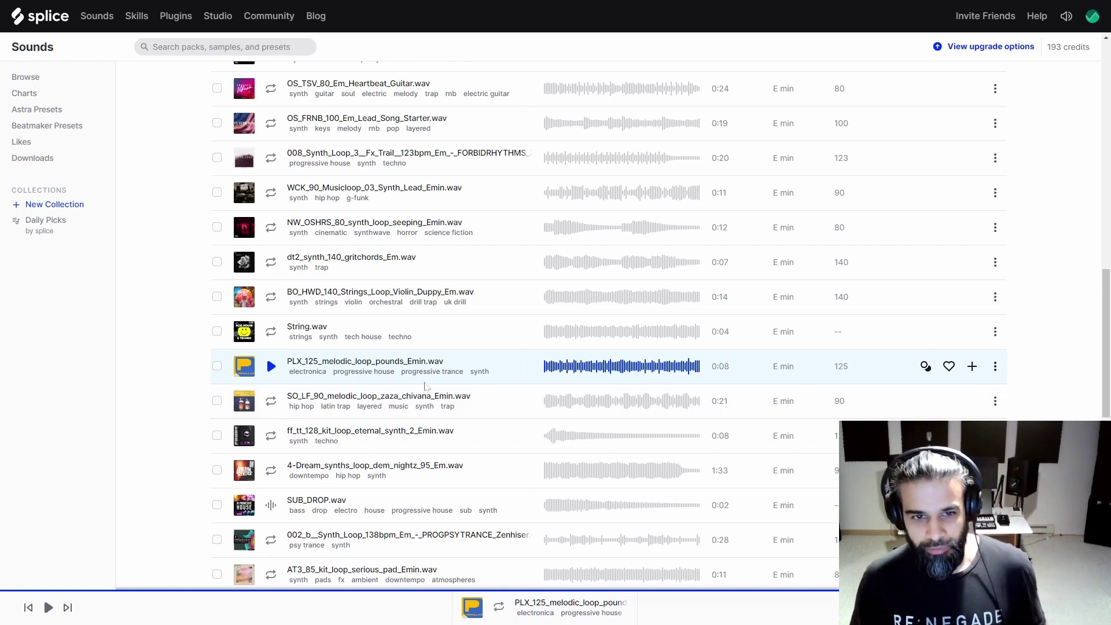
{"action": "scroll", "coordinate": [462, 386], "scroll_direction": "down", "scroll_amount": 2}
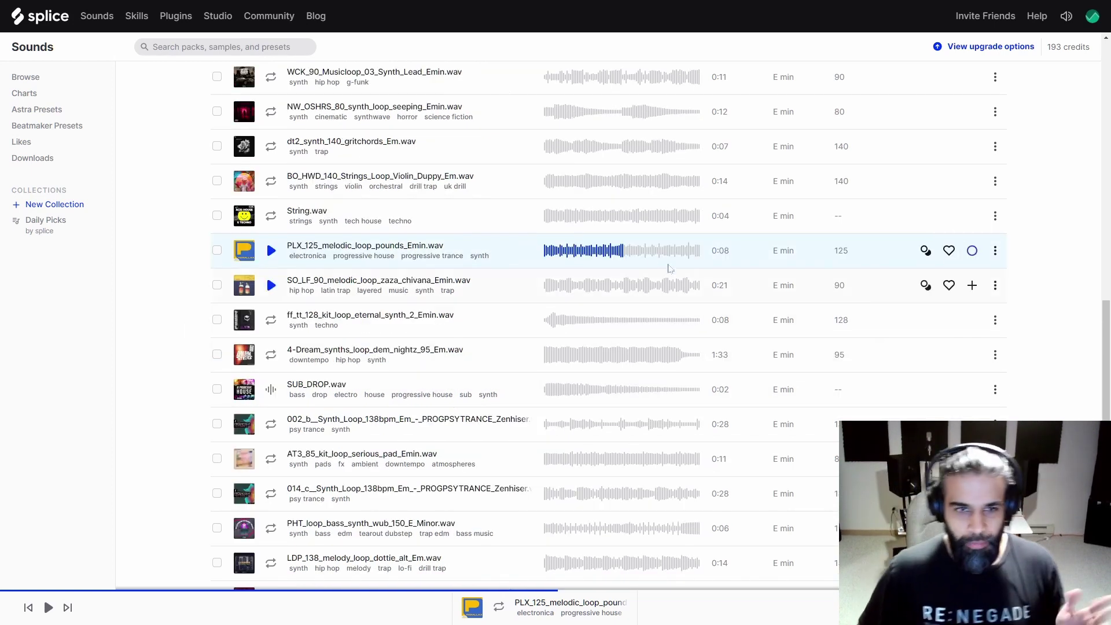
- Audition further E minor synths, including LDP_138_melody_loop_dottie_alt, KSHMR_150_songstarter_loop_synth_sooner_than_later, OS_LDS_140_Em_Skeng_Synth_Bass and ss_insp_124_bed_lead
{"action": "scroll", "coordinate": [304, 371], "scroll_direction": "down", "scroll_amount": 4}
{"action": "left_click", "coordinate": [303, 333]}
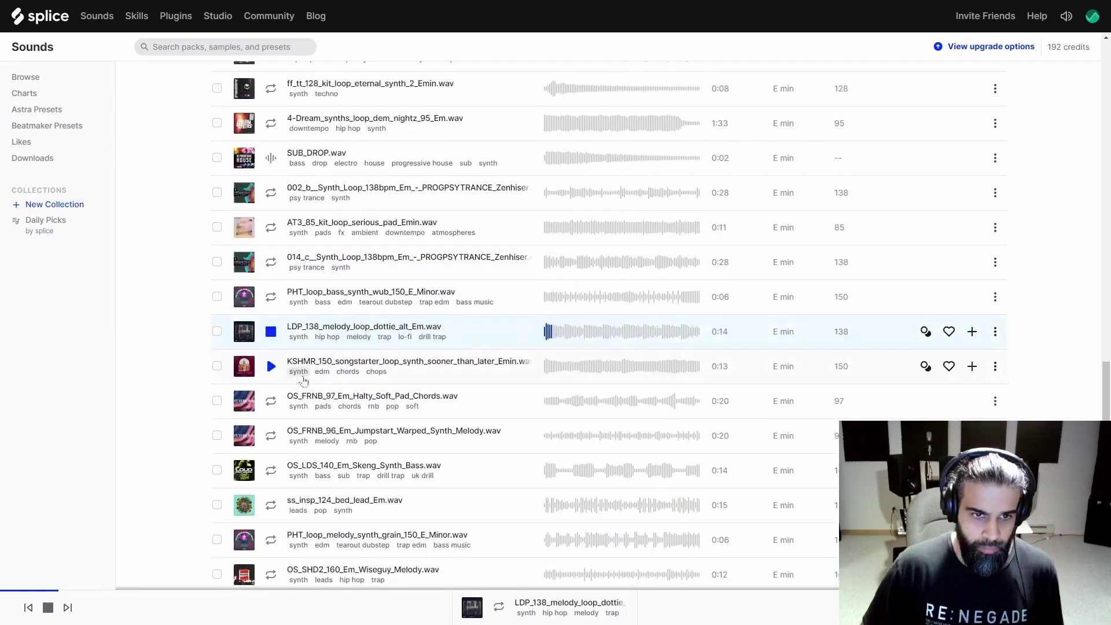
{"action": "left_click", "coordinate": [271, 369]}
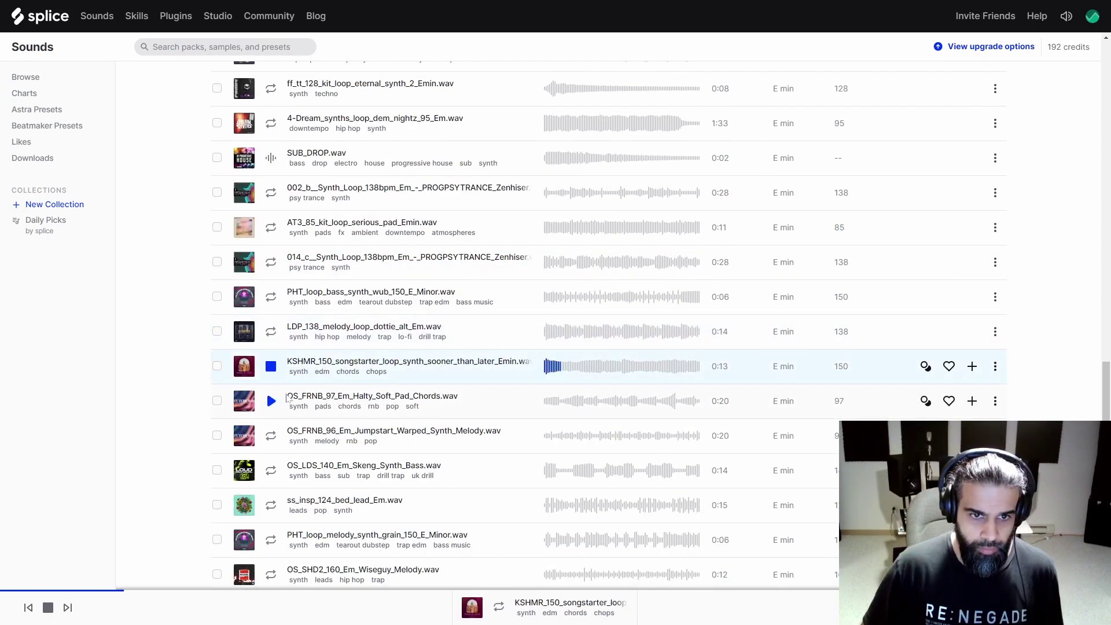
{"action": "left_click", "coordinate": [271, 470]}
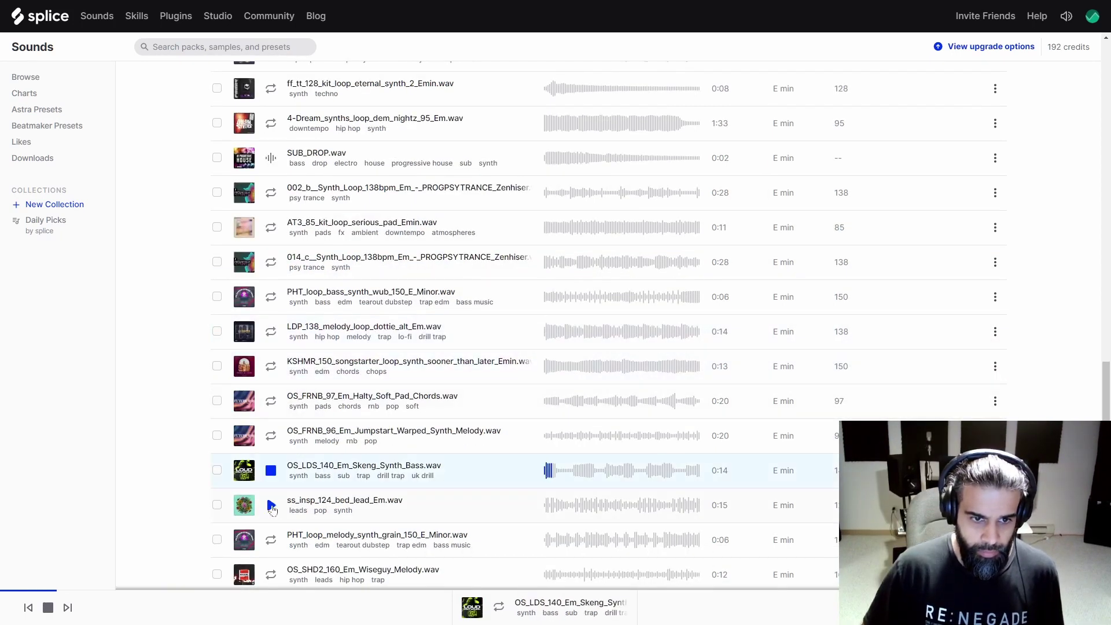
{"action": "scroll", "coordinate": [285, 517], "scroll_direction": "down", "scroll_amount": 2}
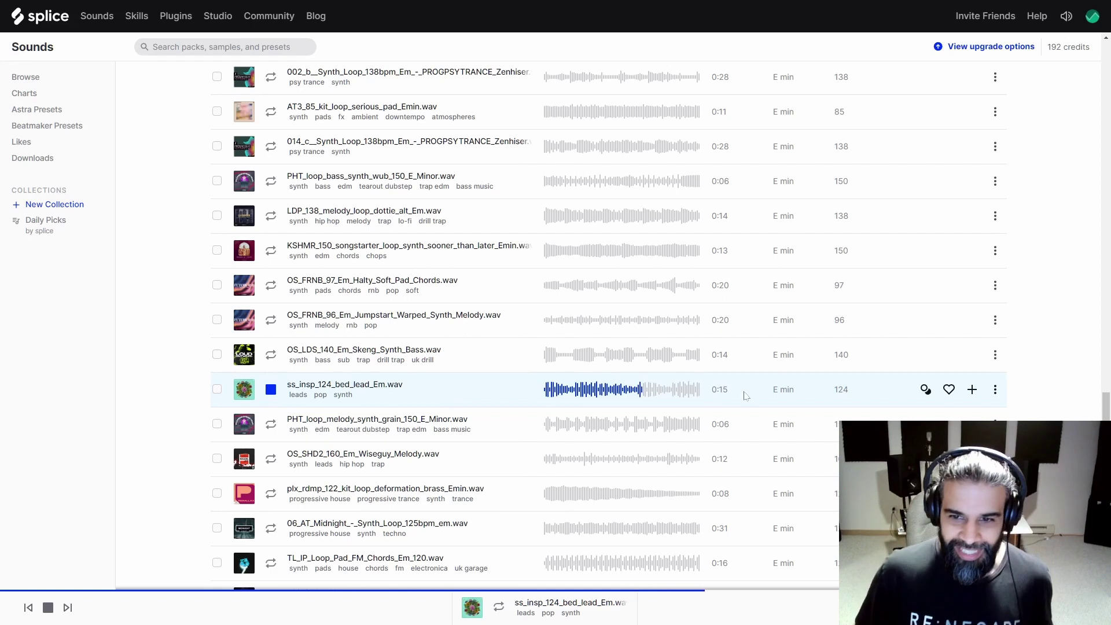
- Replay and download ss_insp_124_bed_lead_Em.wav, then audition 06_AT_Midnight_-_Synth_Loop_125bpm_em.wav
{"action": "left_click", "coordinate": [327, 400]}
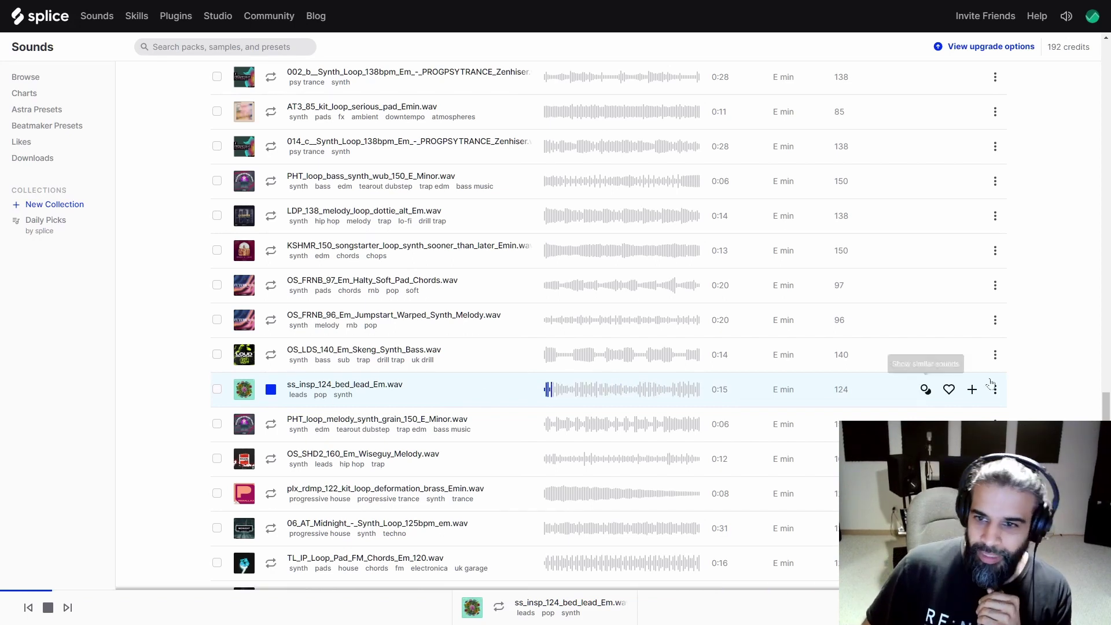
{"action": "scroll", "coordinate": [370, 394], "scroll_direction": "down", "scroll_amount": 2}
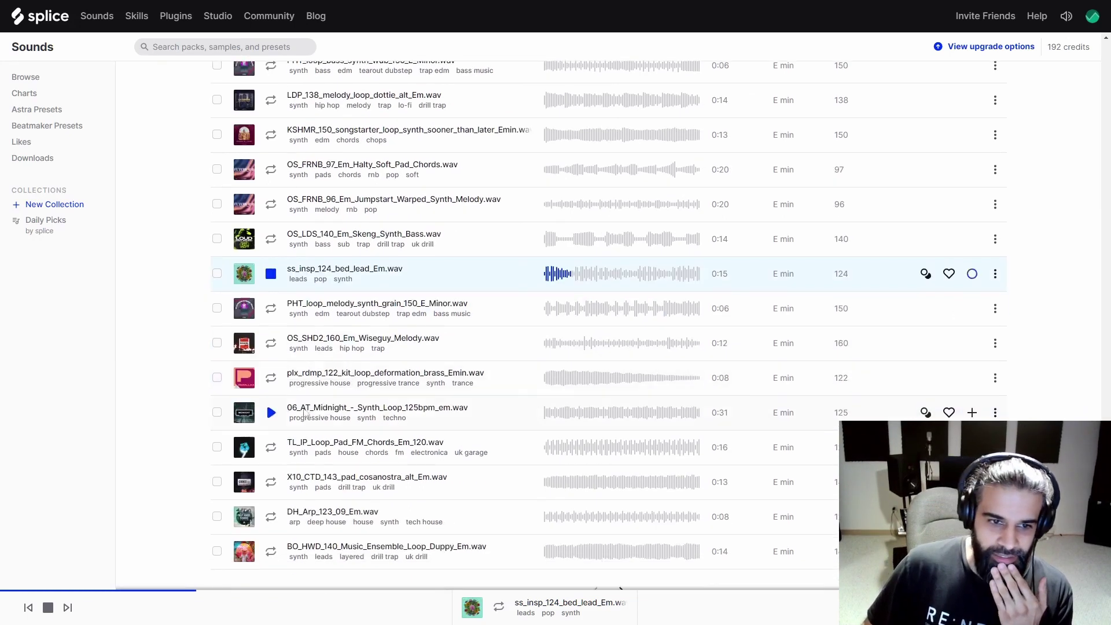
{"action": "left_click", "coordinate": [269, 412]}
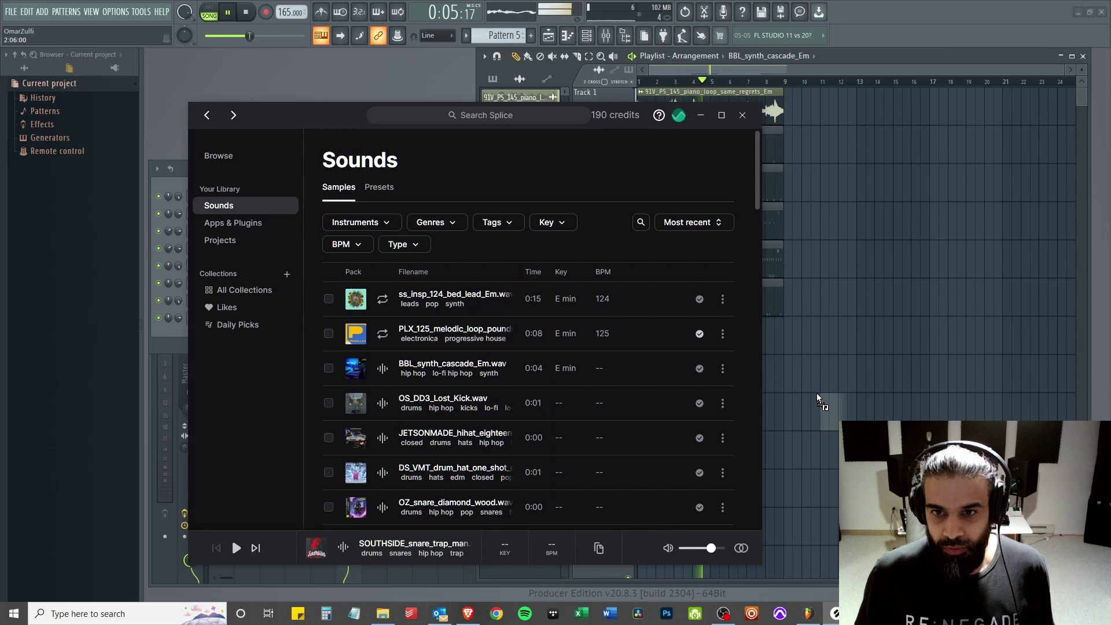
- Add PLX_125_melodic_loop_pounds_Emin to FL Studio's Track 8, route it to mixer insert 7, stretch it to eight bars and lower its channel volume
{"action": "left_click_drag", "start_coordinate": [817, 393], "coordinate": [710, 378]}
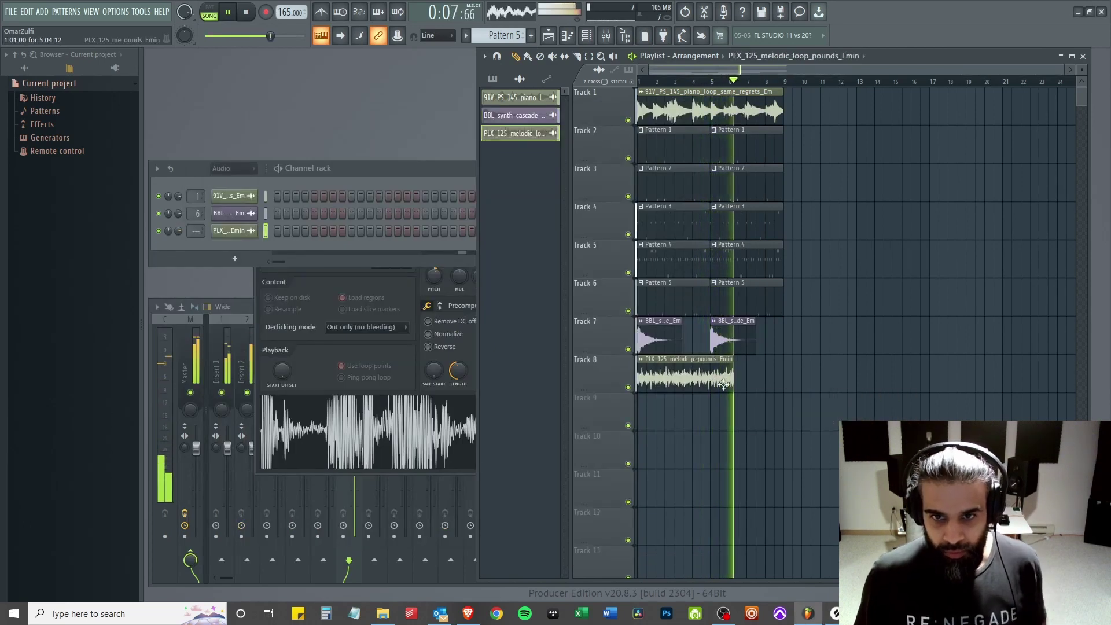
{"action": "key", "text": "space"}
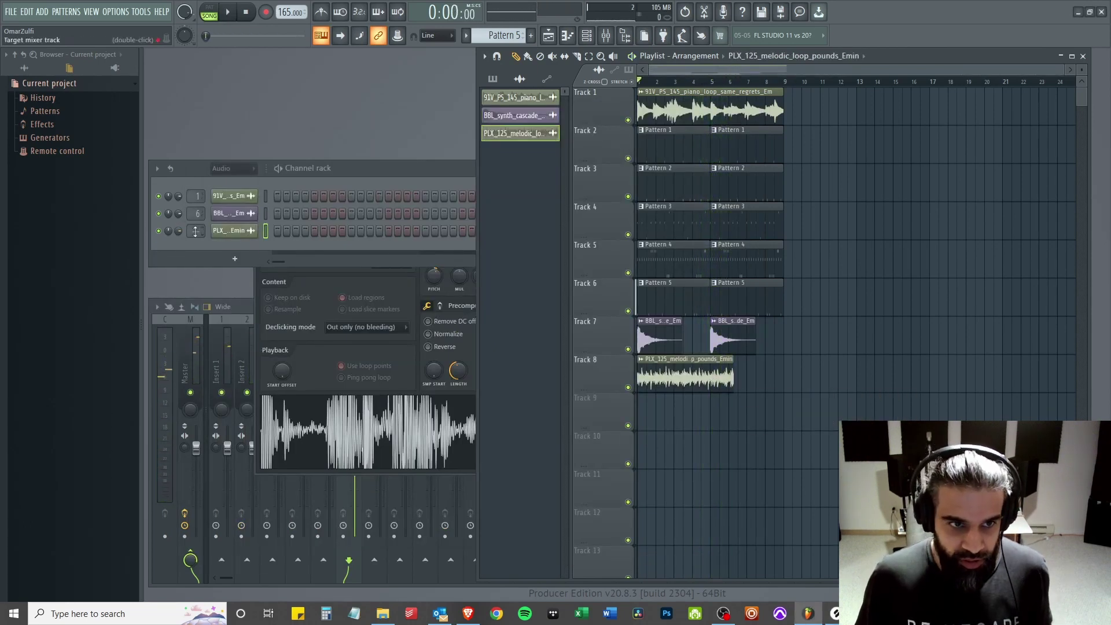
{"action": "left_click", "coordinate": [196, 232]}
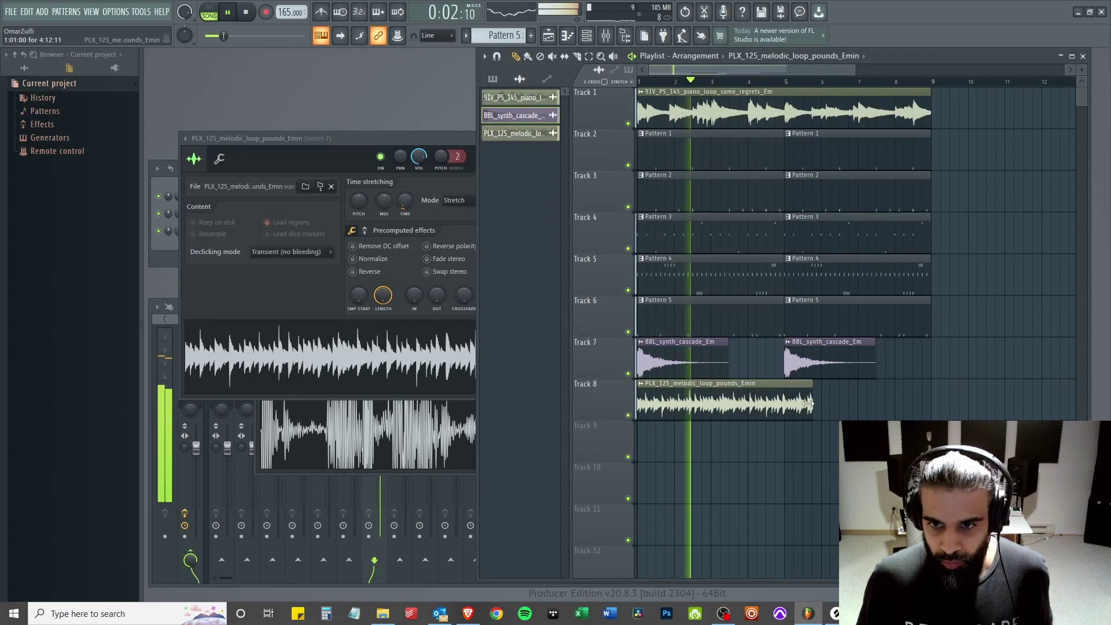
{"action": "left_click_drag", "start_coordinate": [822, 407], "coordinate": [928, 407]}
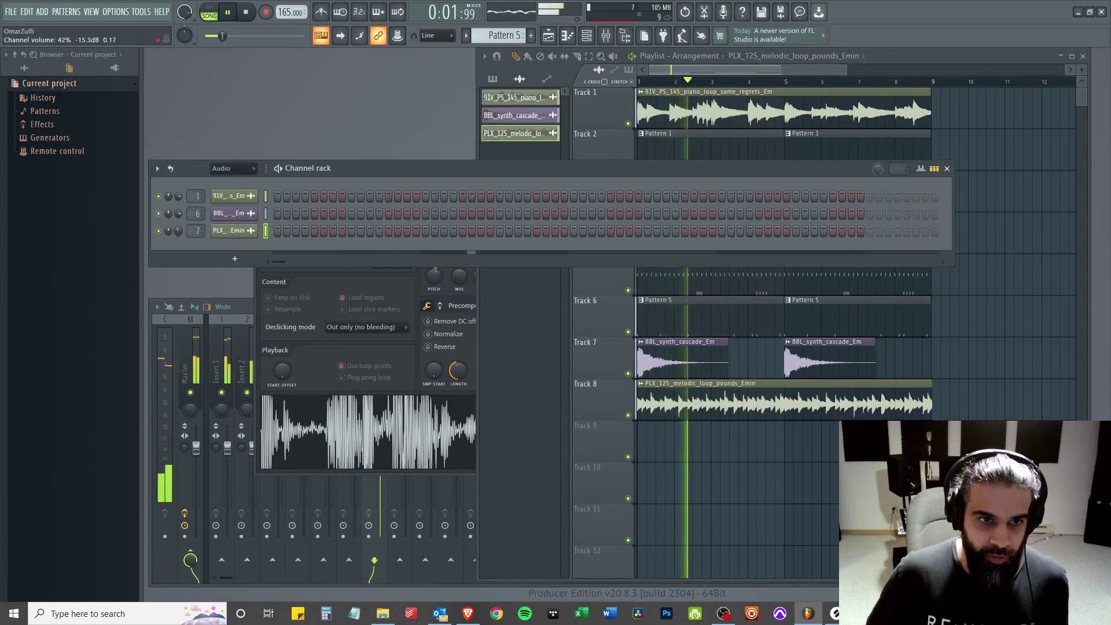
{"action": "left_click_drag", "start_coordinate": [169, 231], "coordinate": [168, 226]}
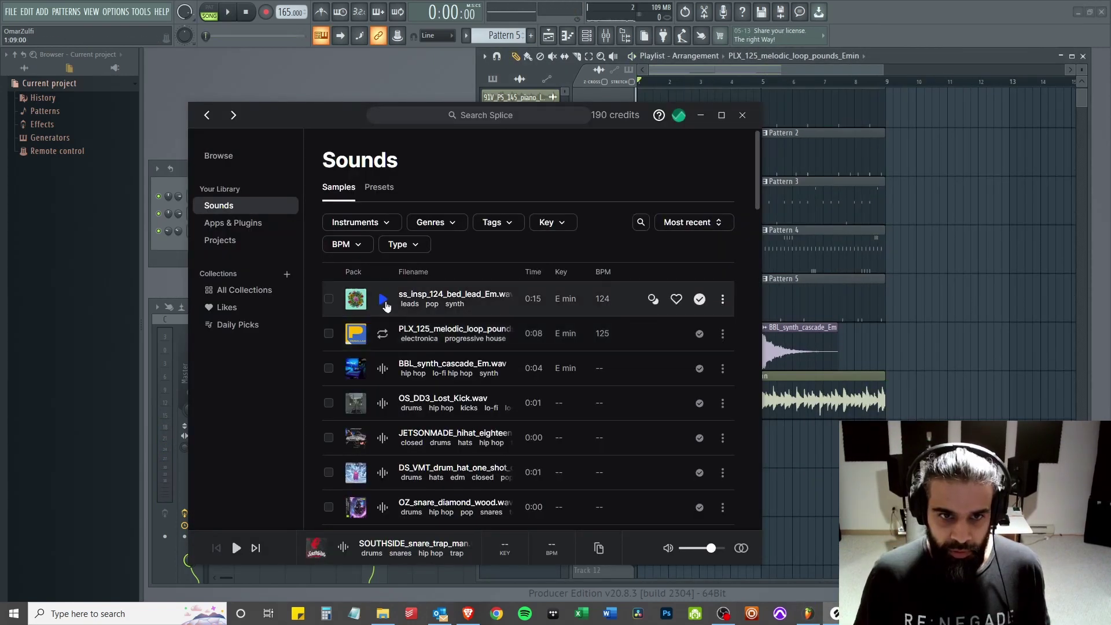
- Audition ss_insp_124_bed_lead_Em in the Splice app, add it at the start of Track 9 and trim it to just over two bars
{"action": "left_click", "coordinate": [384, 300]}
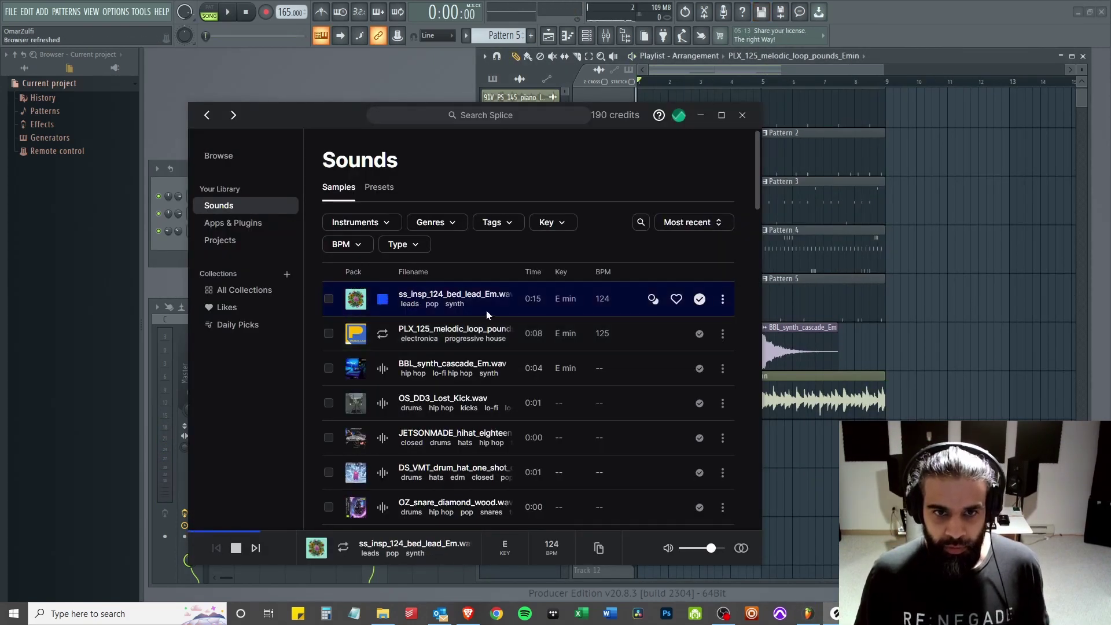
{"action": "left_click_drag", "start_coordinate": [486, 310], "coordinate": [674, 447]}
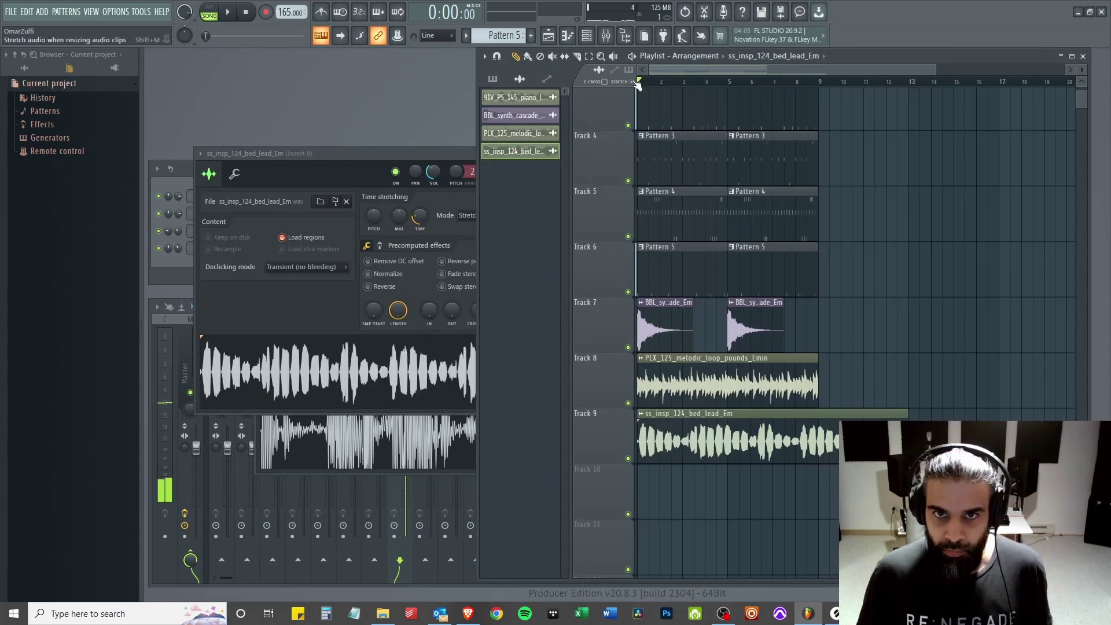
{"action": "key", "text": "space"}
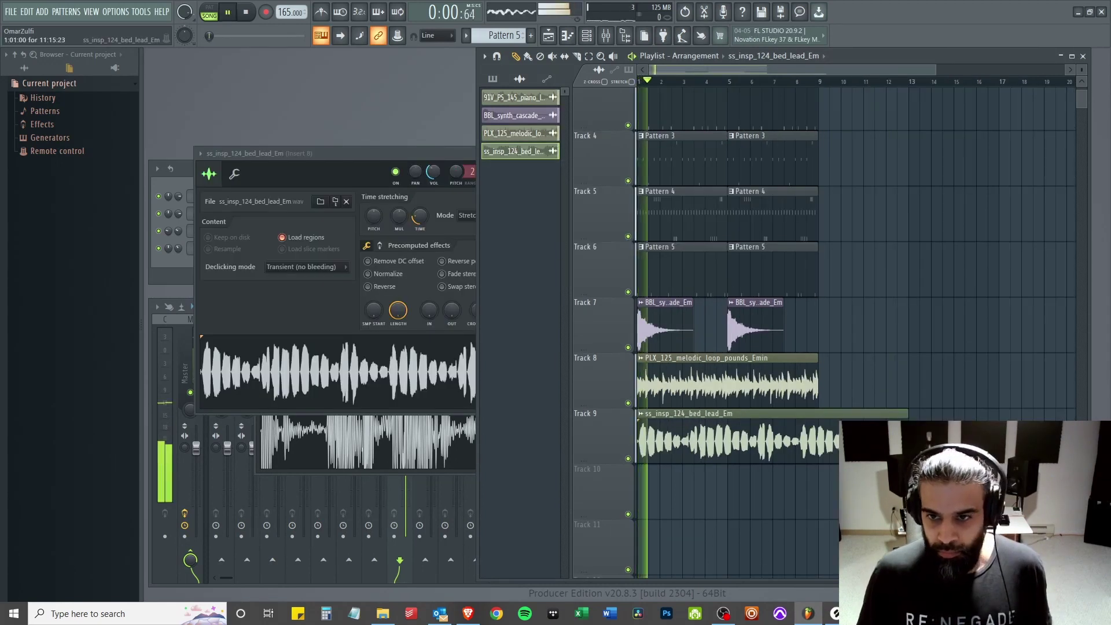
{"action": "left_click_drag", "start_coordinate": [906, 440], "coordinate": [695, 453]}
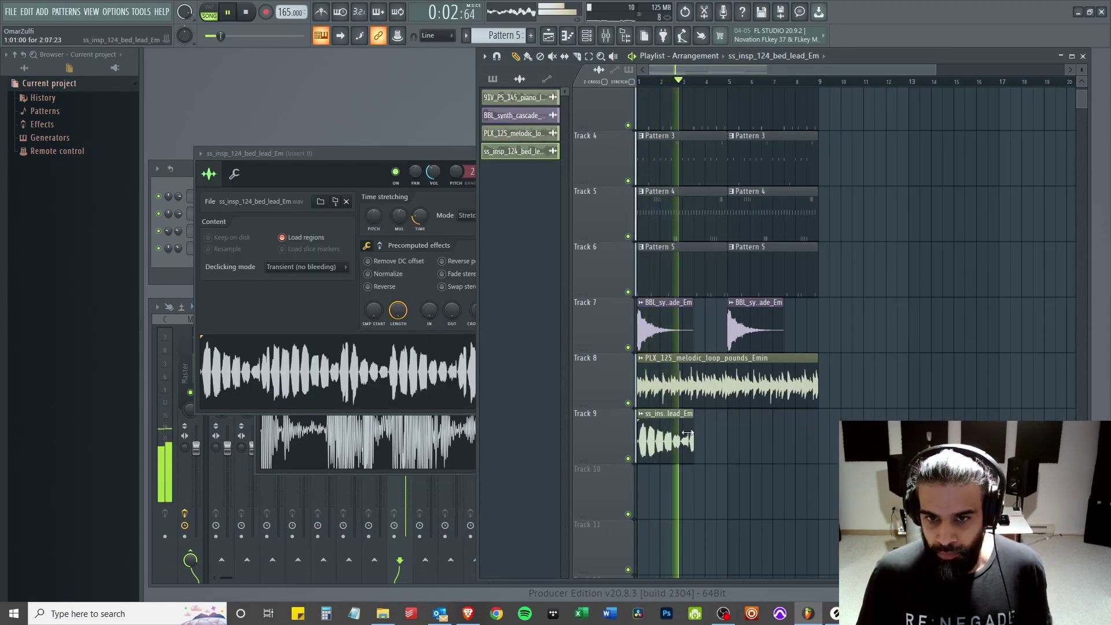
{"action": "scroll", "coordinate": [709, 453], "scroll_direction": "up", "scroll_amount": 3}
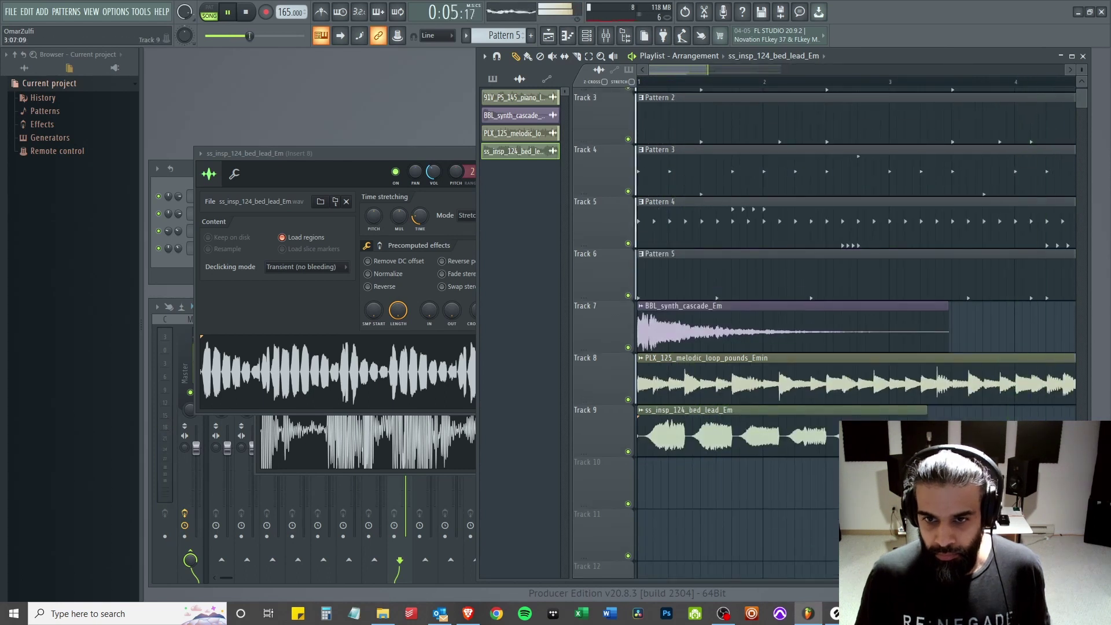
- Move the Track 9 bed lead clip to bar 3 and lower its channel volume while the beat plays
{"action": "scroll", "coordinate": [712, 452], "scroll_direction": "down", "scroll_amount": 3}
{"action": "left_click_drag", "start_coordinate": [667, 455], "coordinate": [759, 455]}
{"action": "key", "text": "space"}
{"action": "key", "text": "space"}
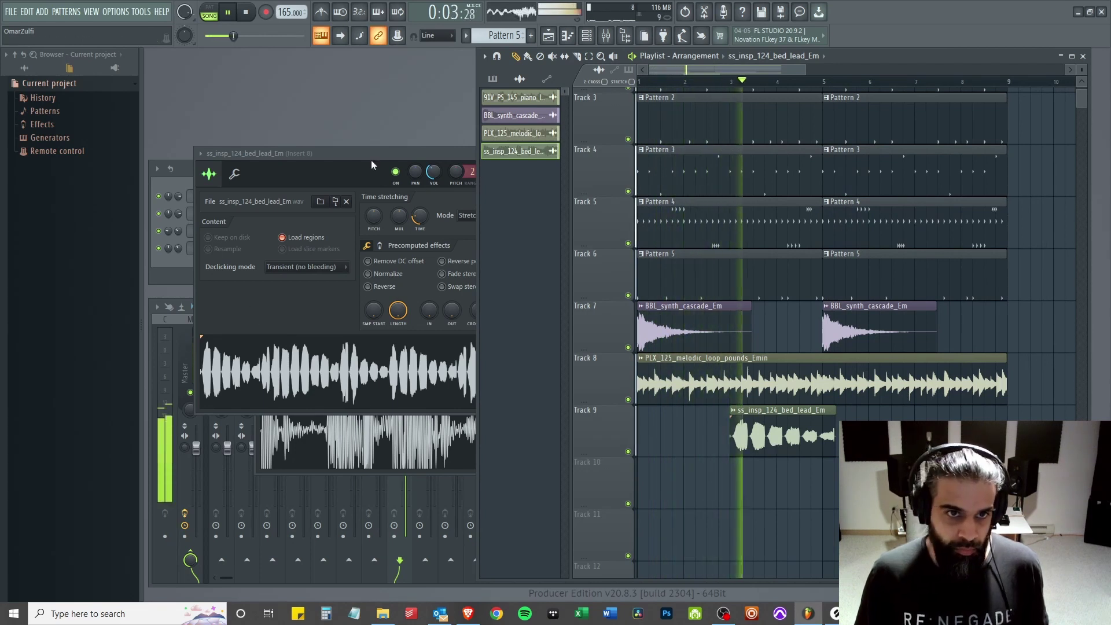
{"action": "left_click", "coordinate": [429, 156]}
{"action": "left_click", "coordinate": [177, 265]}
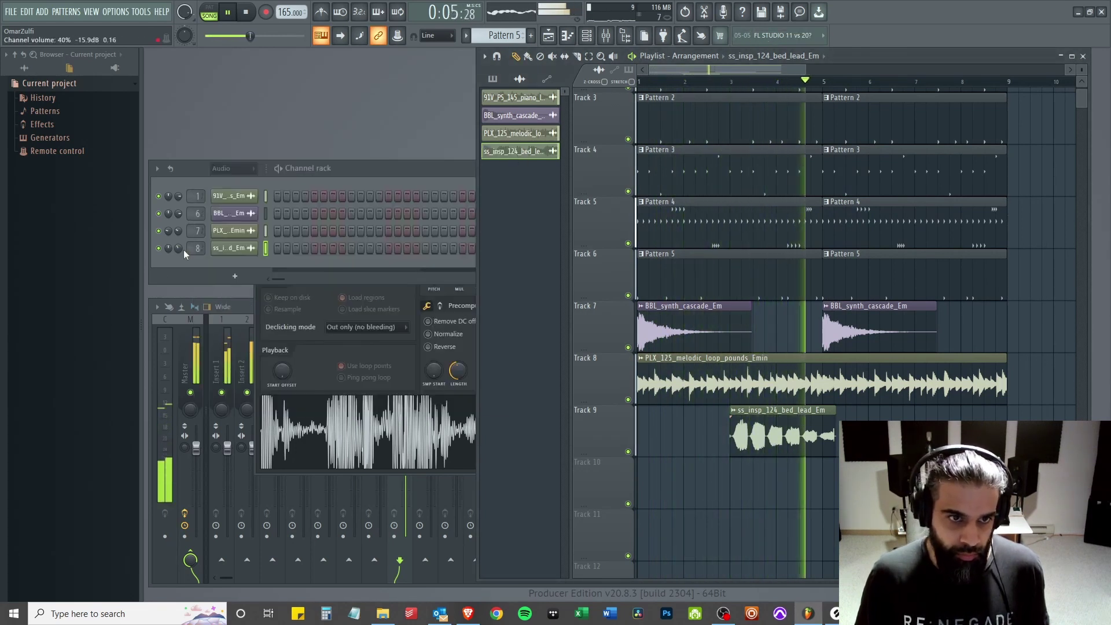
{"action": "left_click_drag", "start_coordinate": [181, 248], "coordinate": [180, 261]}
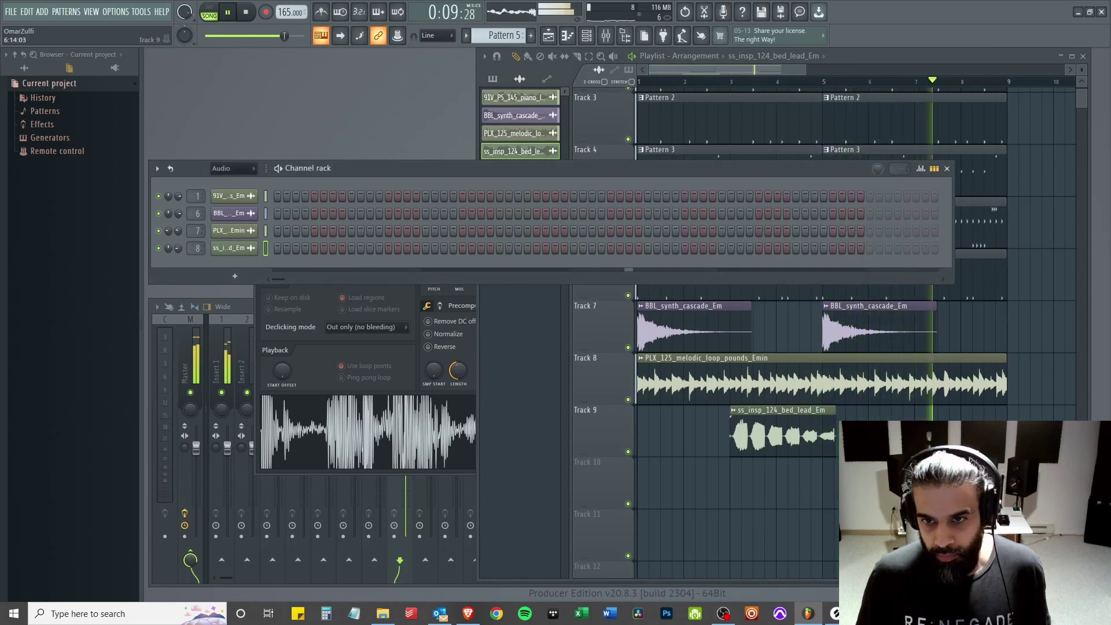
{"action": "left_click", "coordinate": [870, 57]}
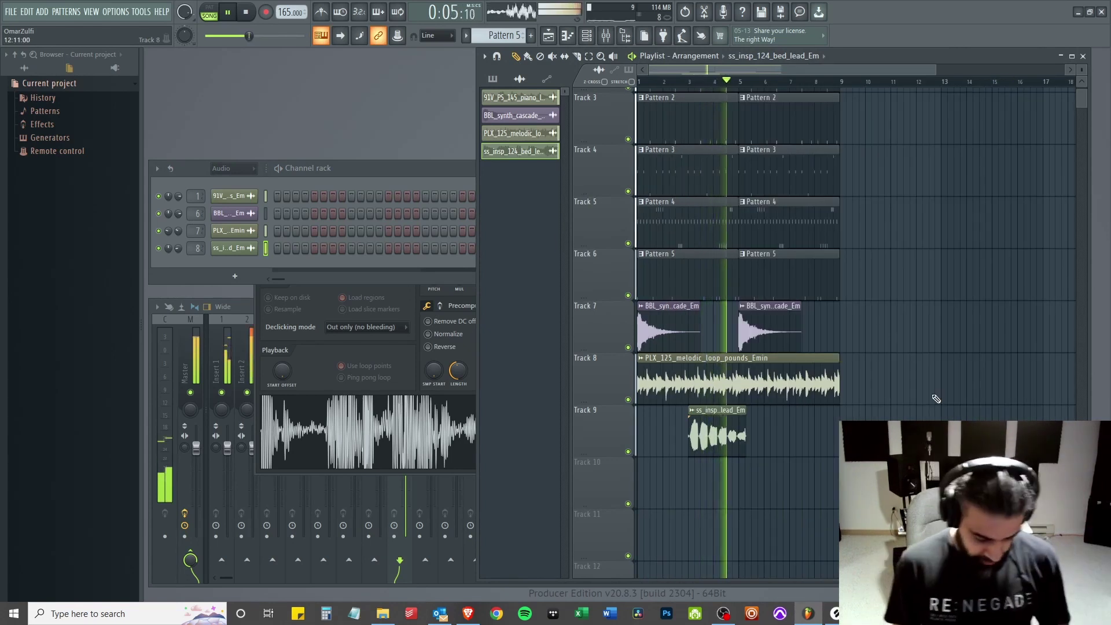
- Load TE_Kit03_808_Hit_Em from the Splice app on mixer insert 9 and place one-bar E5 notes at bars 1 and 3 of Pattern 6
{"action": "key", "text": "alt+Tab"}
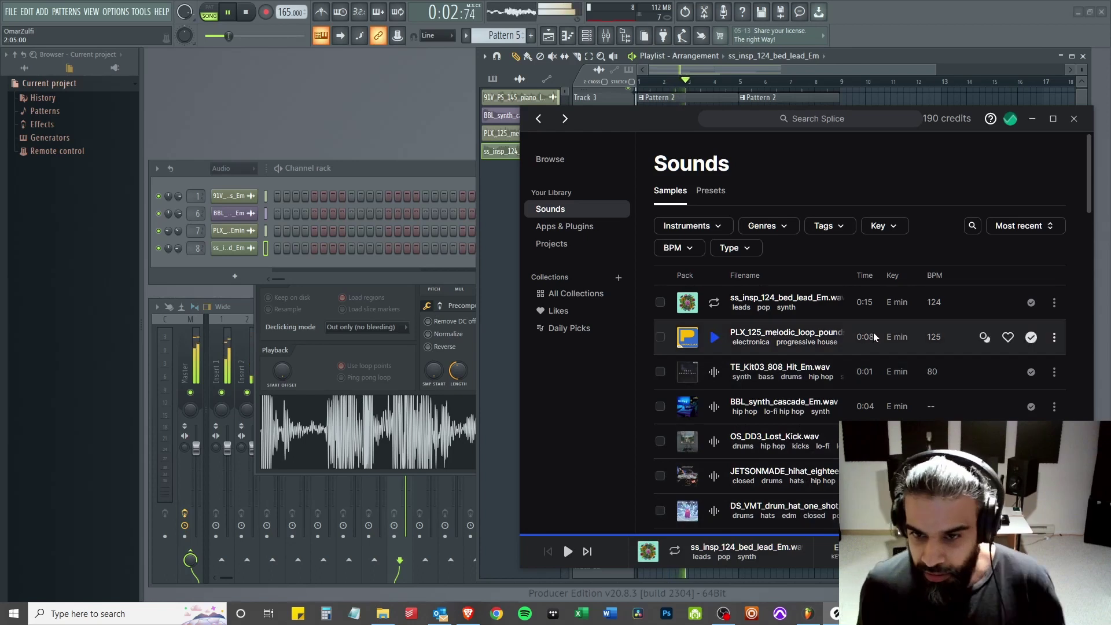
{"action": "scroll", "coordinate": [866, 327], "scroll_direction": "down", "scroll_amount": 3}
{"action": "scroll", "coordinate": [860, 325], "scroll_direction": "up", "scroll_amount": 3}
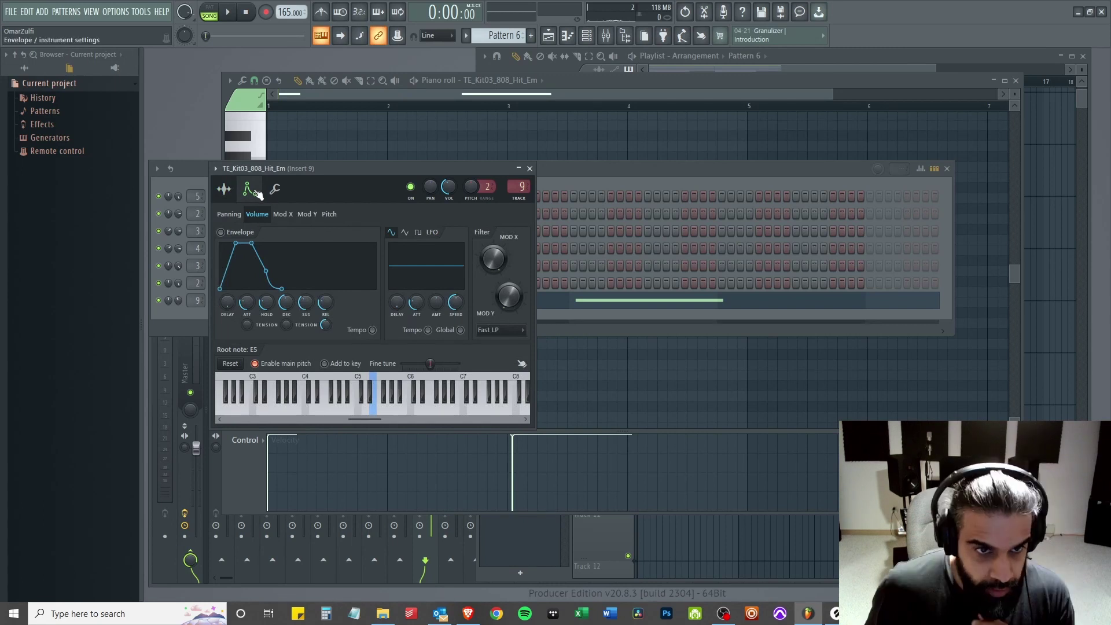
{"action": "left_click", "coordinate": [270, 250]}
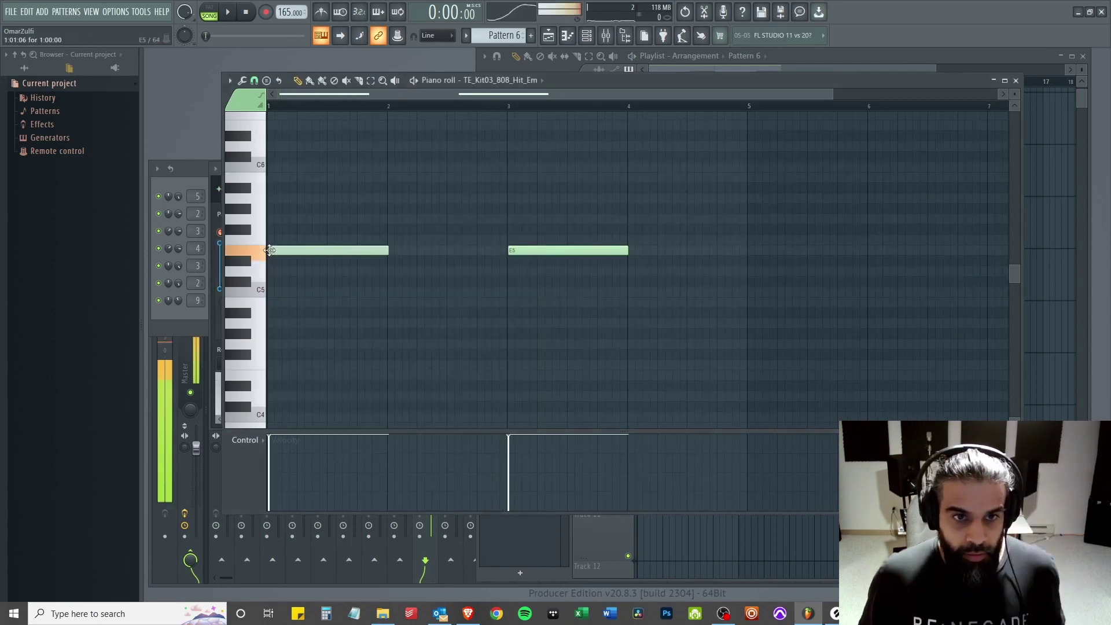
{"action": "key", "text": "space"}
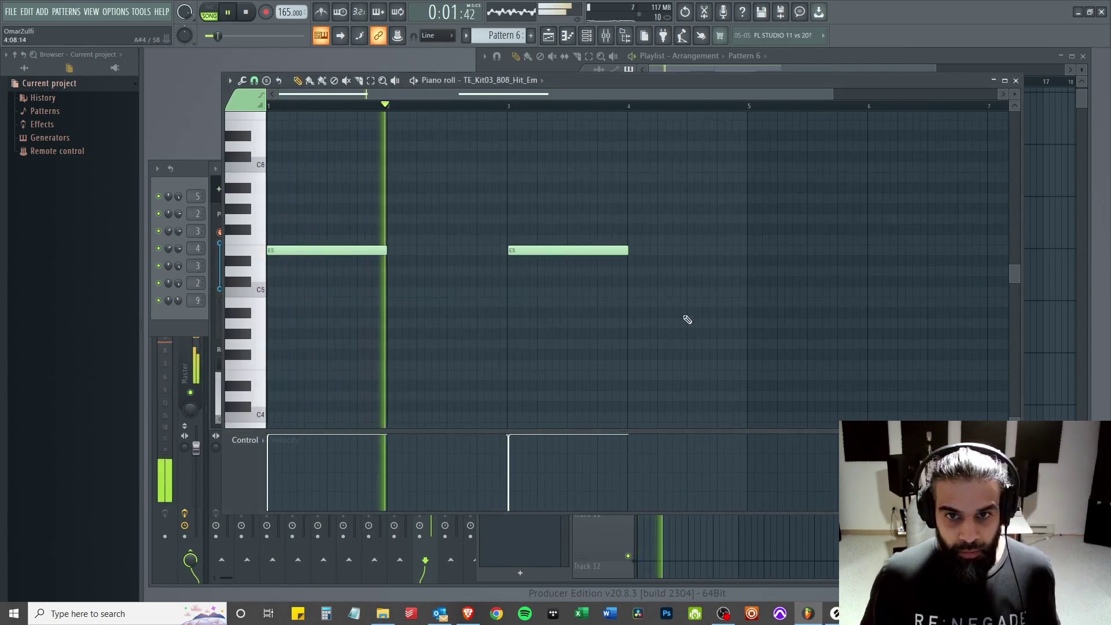
- Extend the 808 line with a one-bar C5 note at bar 5 and a one-bar E5 note at bar 7
{"action": "left_click", "coordinate": [756, 299]}
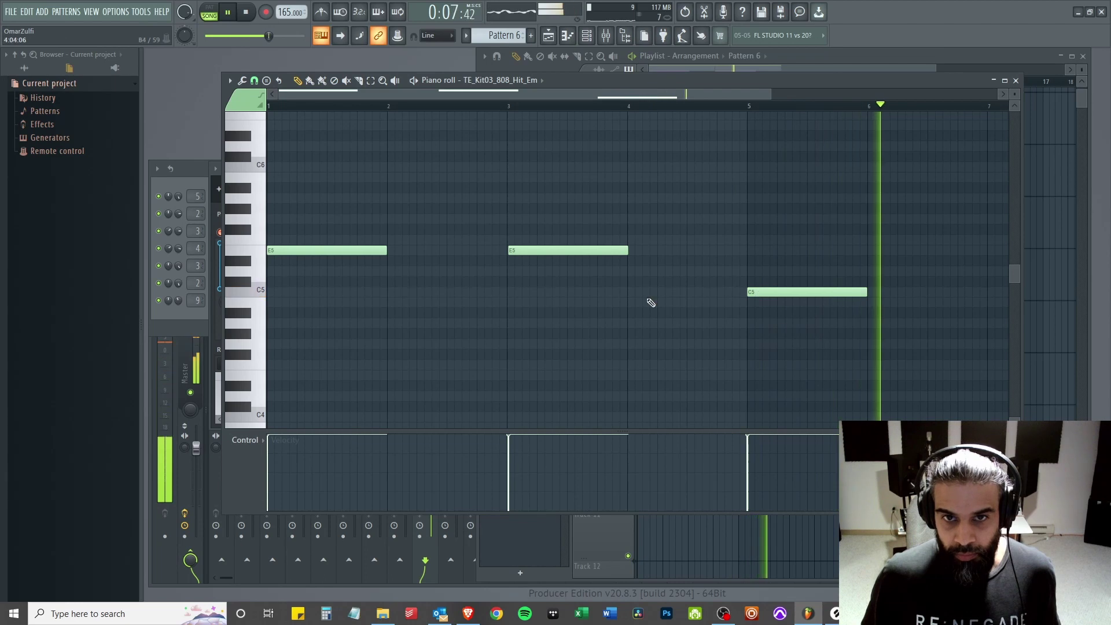
{"action": "scroll", "coordinate": [685, 316], "scroll_direction": "down", "scroll_amount": 1}
{"action": "scroll", "coordinate": [685, 312], "scroll_direction": "down", "scroll_amount": 1}
{"action": "key", "text": "space"}
{"action": "left_click", "coordinate": [773, 252]}
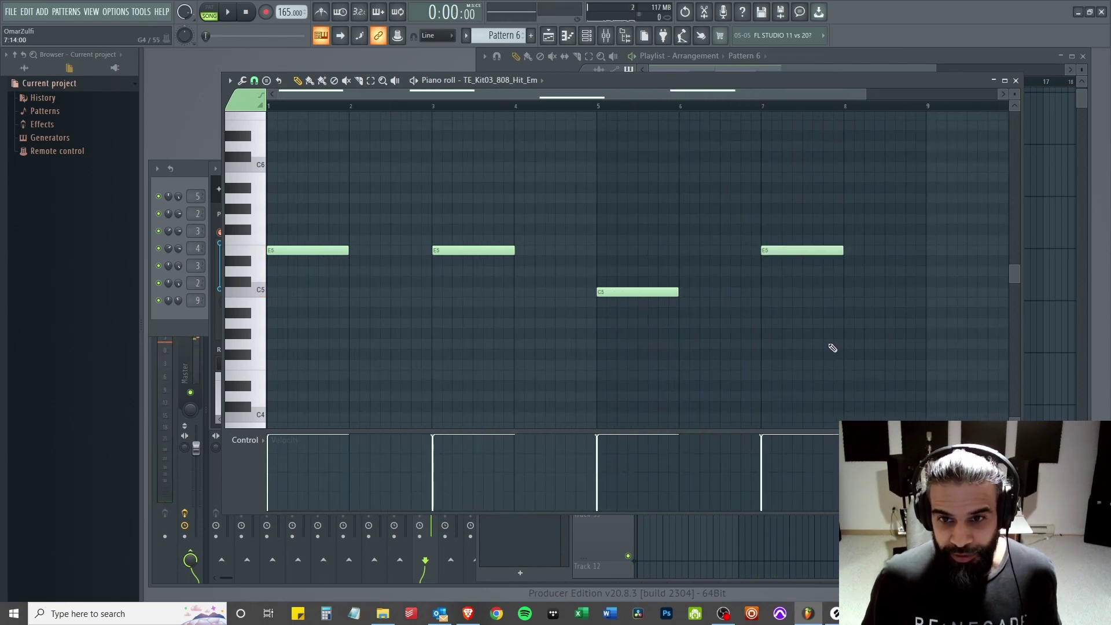
- Add short 808 fill notes: C6 and E6 before bar 5, G5 before bar 7, C5 and C6 before bar 9, then return to the playlist
{"action": "scroll", "coordinate": [757, 233], "scroll_direction": "down", "scroll_amount": 1}
{"action": "key", "text": "space"}
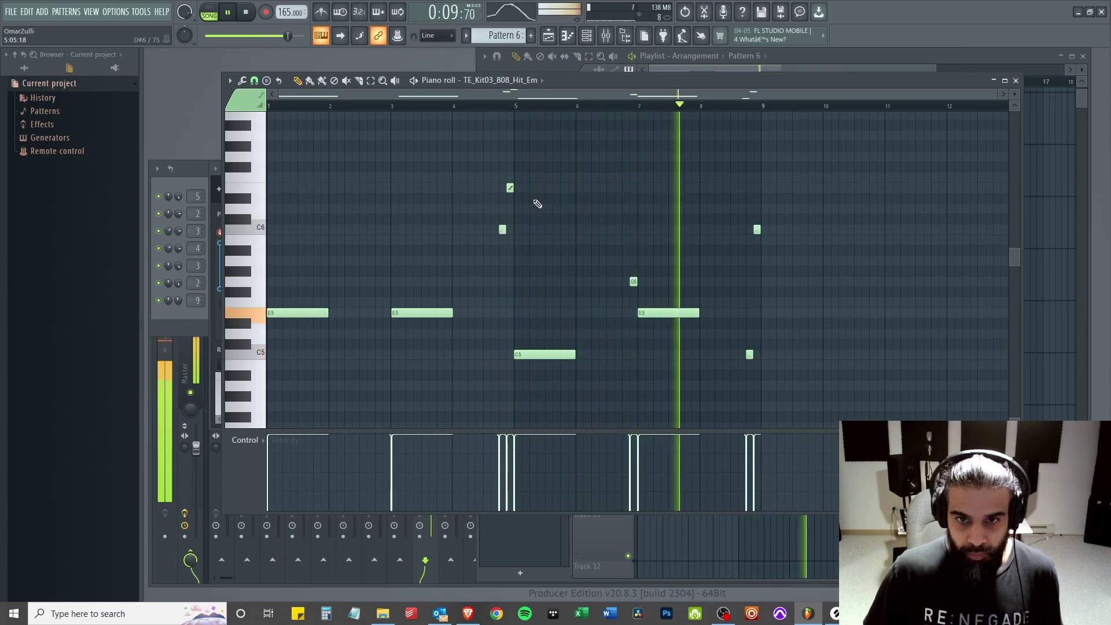
{"action": "key", "text": "ctrl+z"}
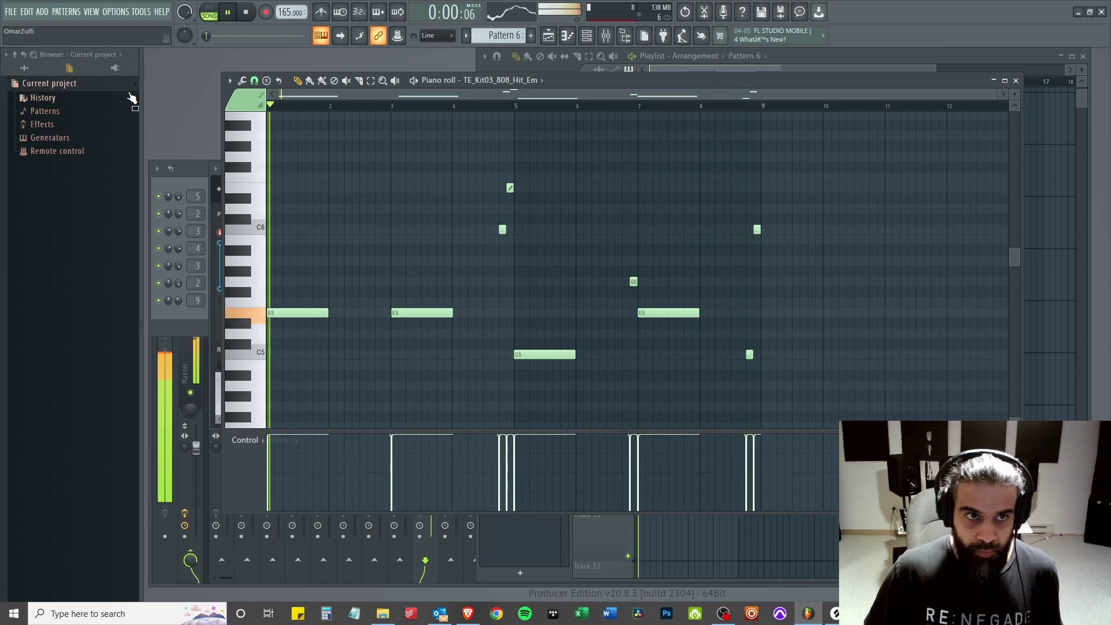
{"action": "key", "text": "F7"}
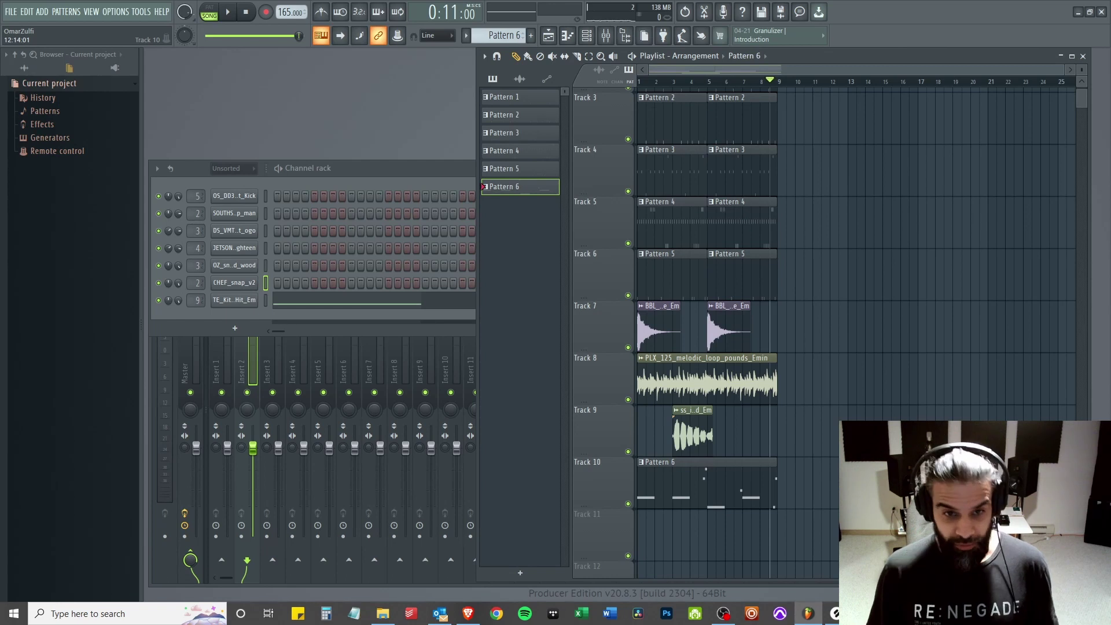
- Look through the downloaded samples in the Splice app, then return to FL Studio's playlist
{"action": "key", "text": "alt+Tab"}
{"action": "scroll", "coordinate": [734, 455], "scroll_direction": "down", "scroll_amount": 3}
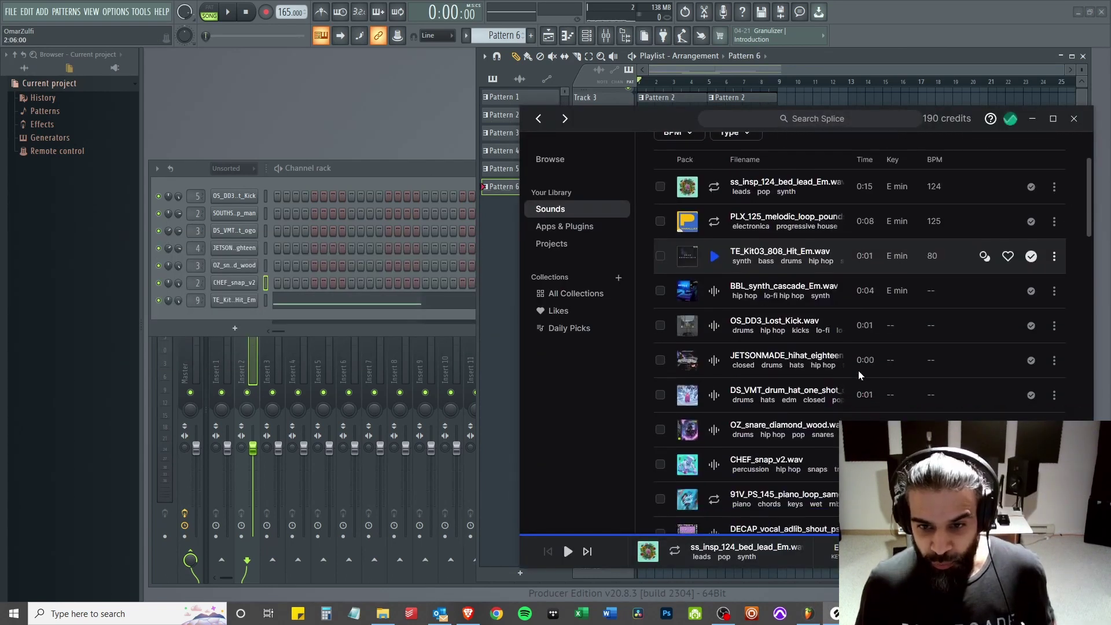
{"action": "scroll", "coordinate": [733, 455], "scroll_direction": "up", "scroll_amount": 4}
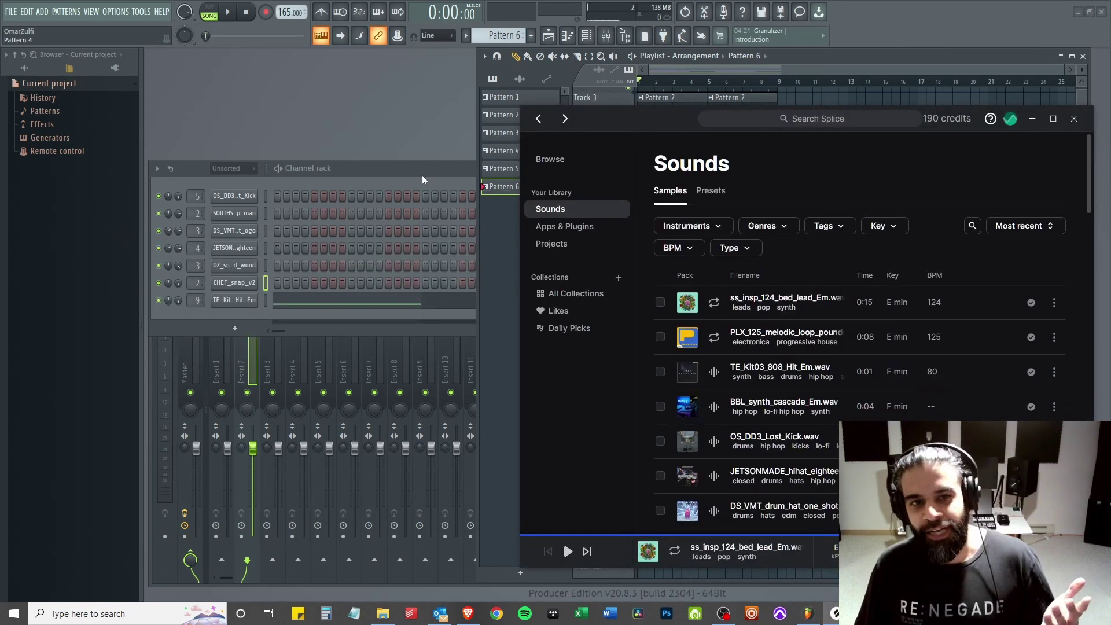
{"action": "left_click", "coordinate": [422, 175]}
{"action": "left_click", "coordinate": [783, 54]}
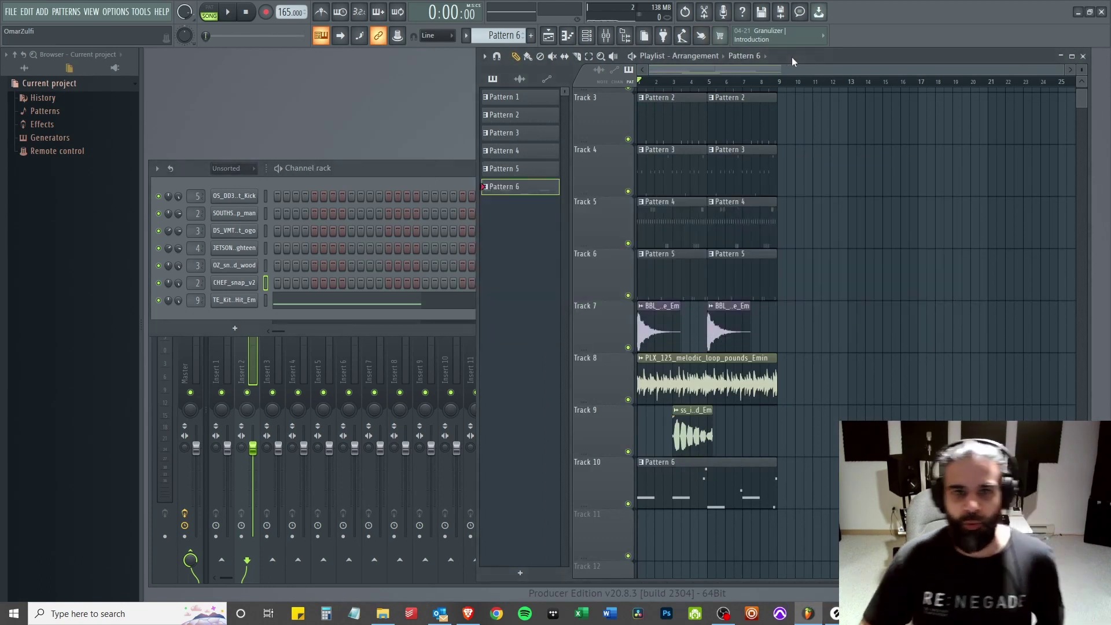
- Play back the full arrangement with the 808 and all synth layers, then stop it
{"action": "key", "text": "space"}
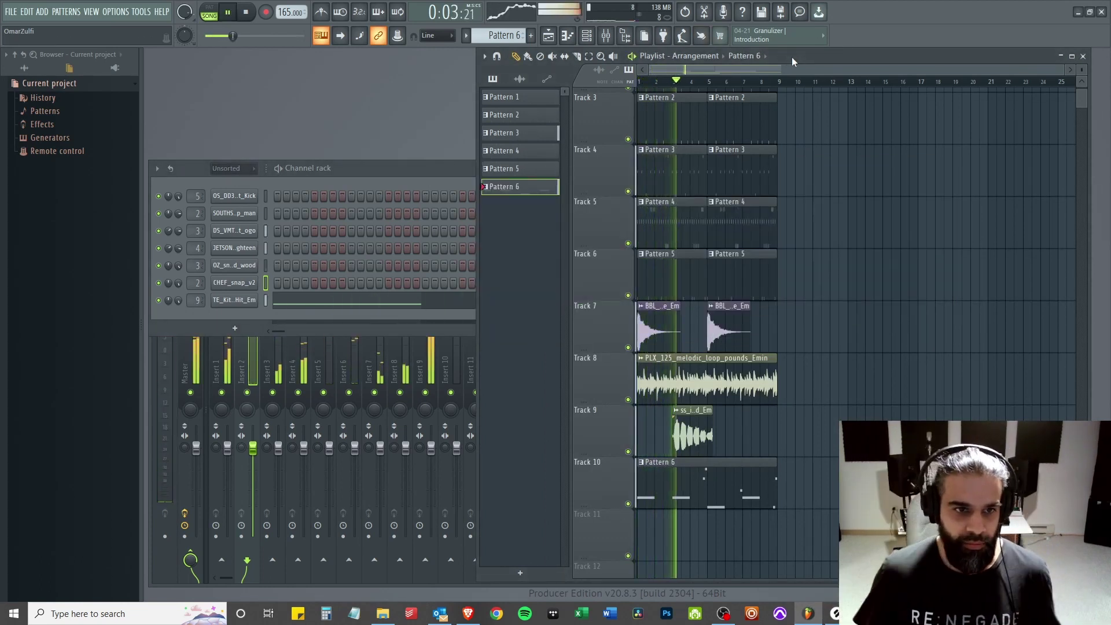
{"action": "left_click", "coordinate": [191, 302]}
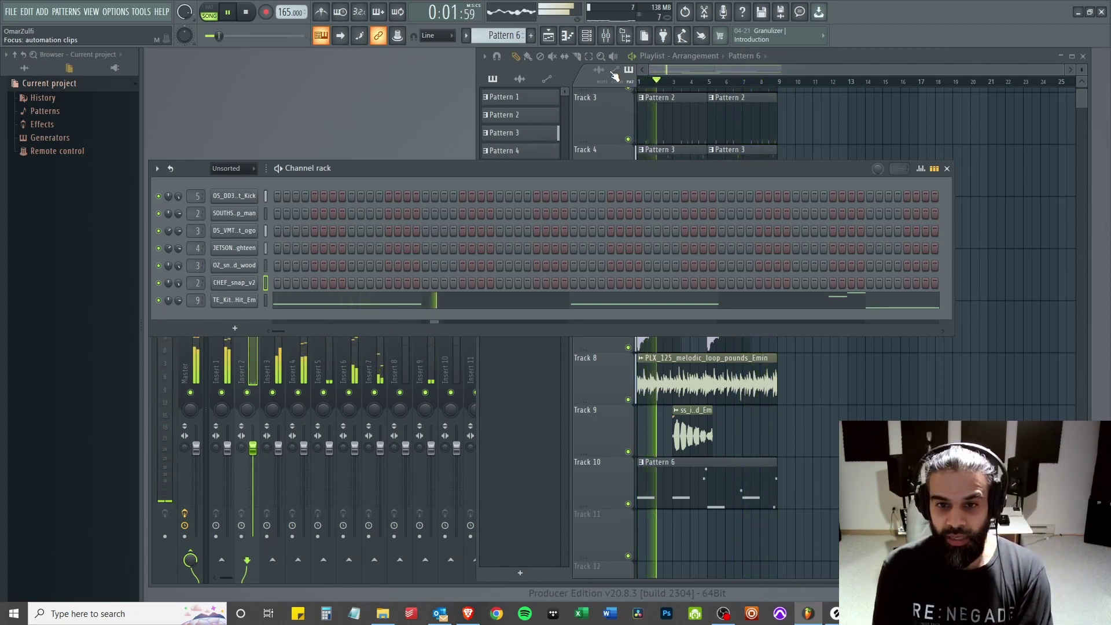
{"action": "key", "text": "space"}
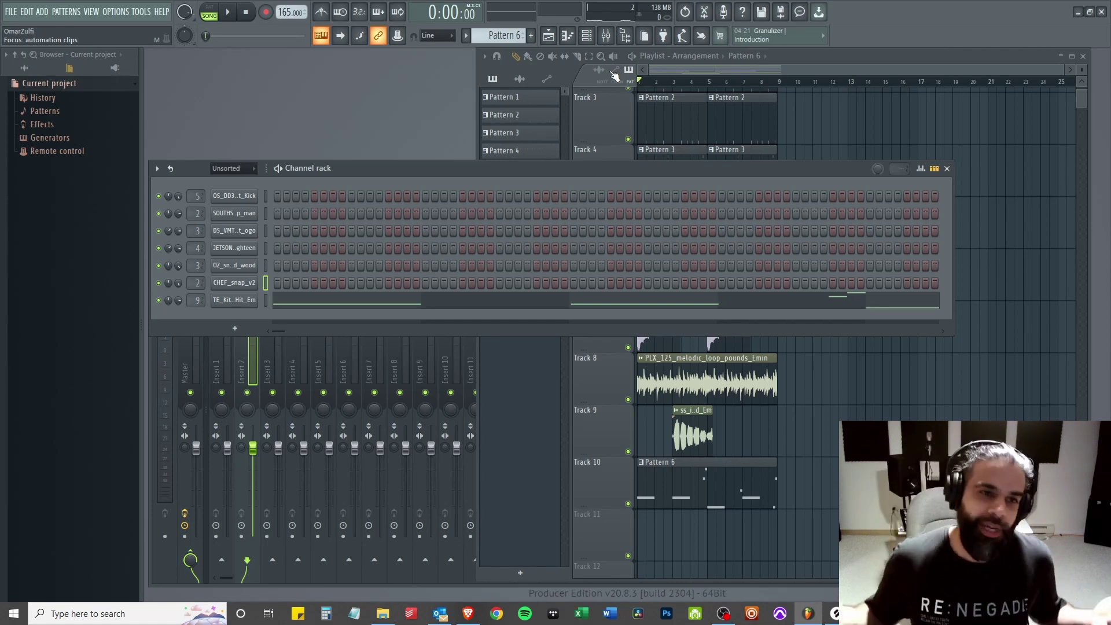
{"action": "left_click", "coordinate": [933, 56]}
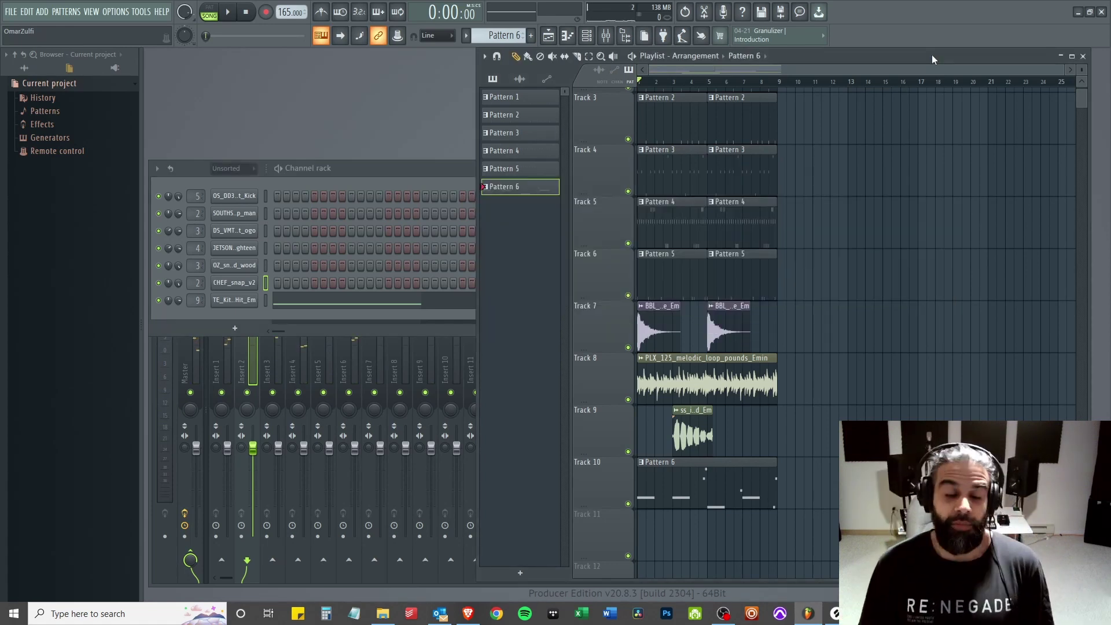